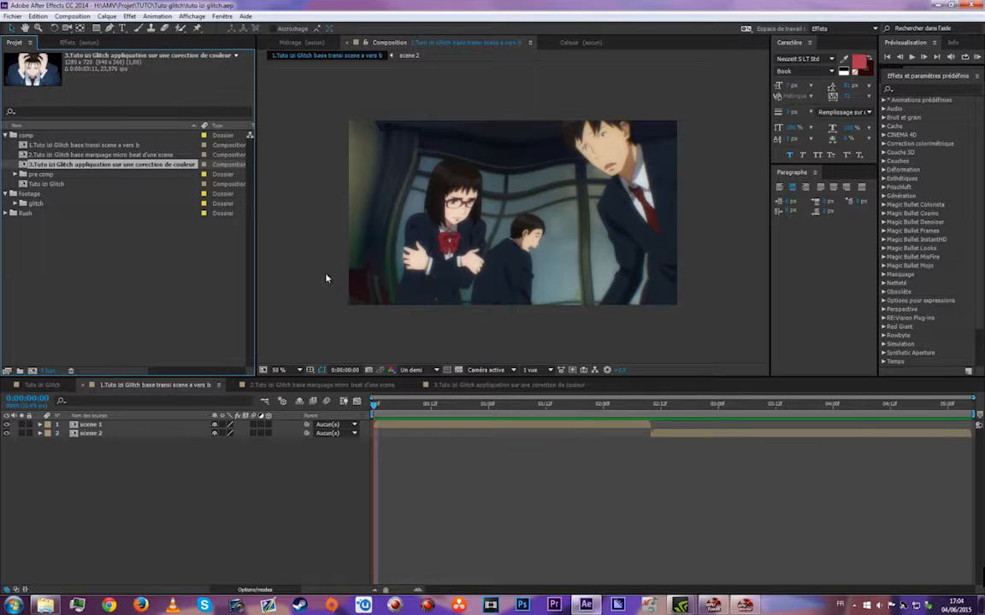
- Preview the base scene-transition composition and move the time to 0:00:02:06, just before the cut between scene 1 and scene 2
{"action": "left_click", "coordinate": [27, 146]}
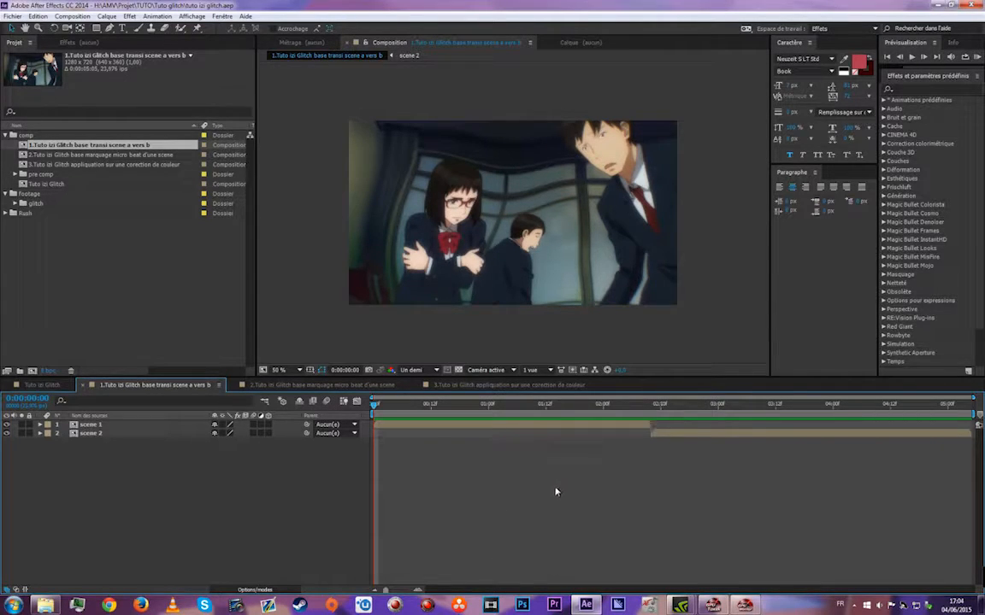
{"action": "key", "text": "space"}
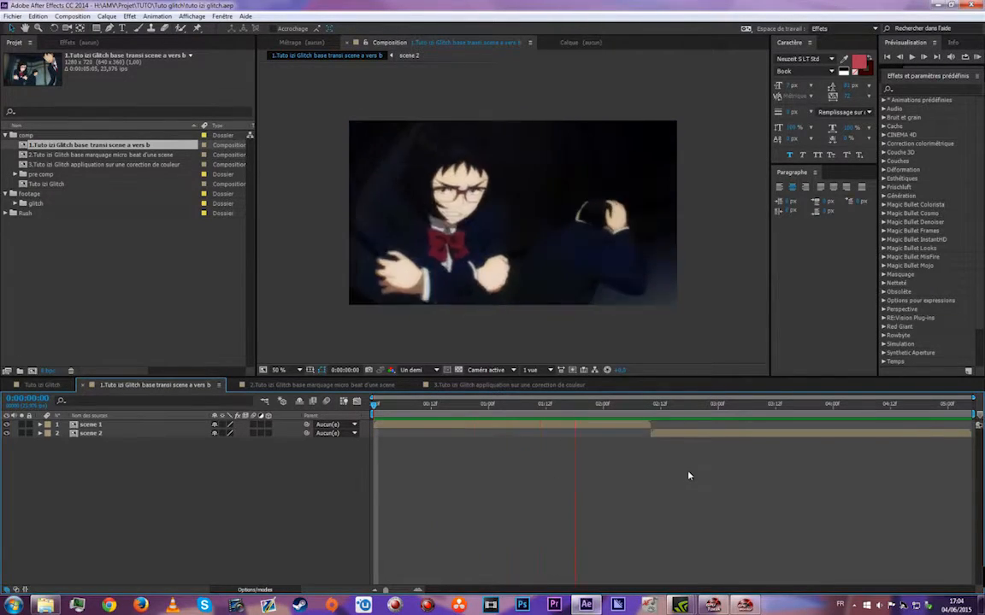
{"action": "left_click_drag", "start_coordinate": [671, 416], "coordinate": [645, 434]}
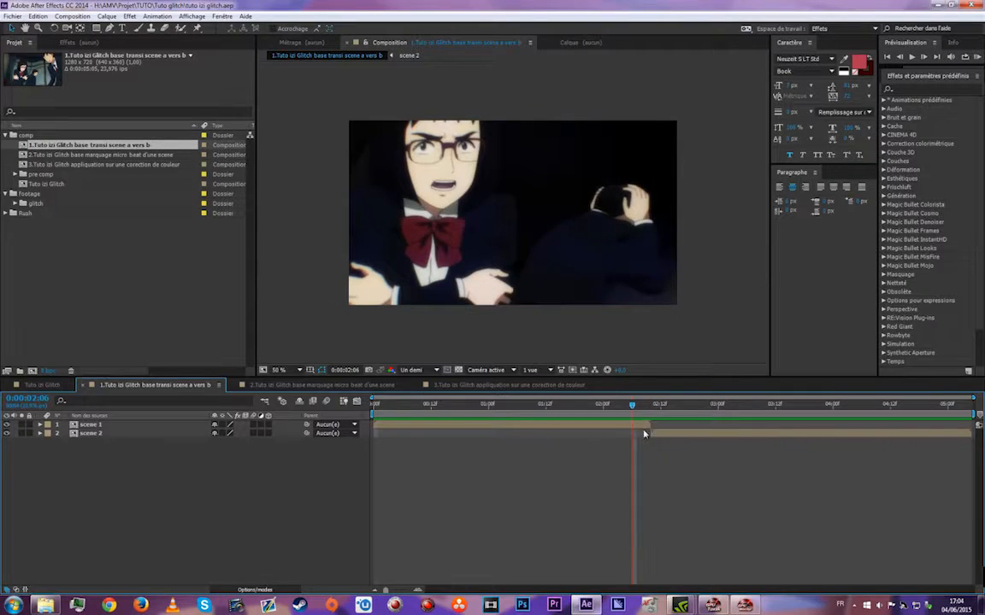
- Preview Glitch-Overlay2.wmv from the glitch footage folder and add it above the scene layers, starting before the cut
{"action": "left_click", "coordinate": [14, 204]}
{"action": "scroll", "coordinate": [82, 201], "scroll_direction": "down", "scroll_amount": 5}
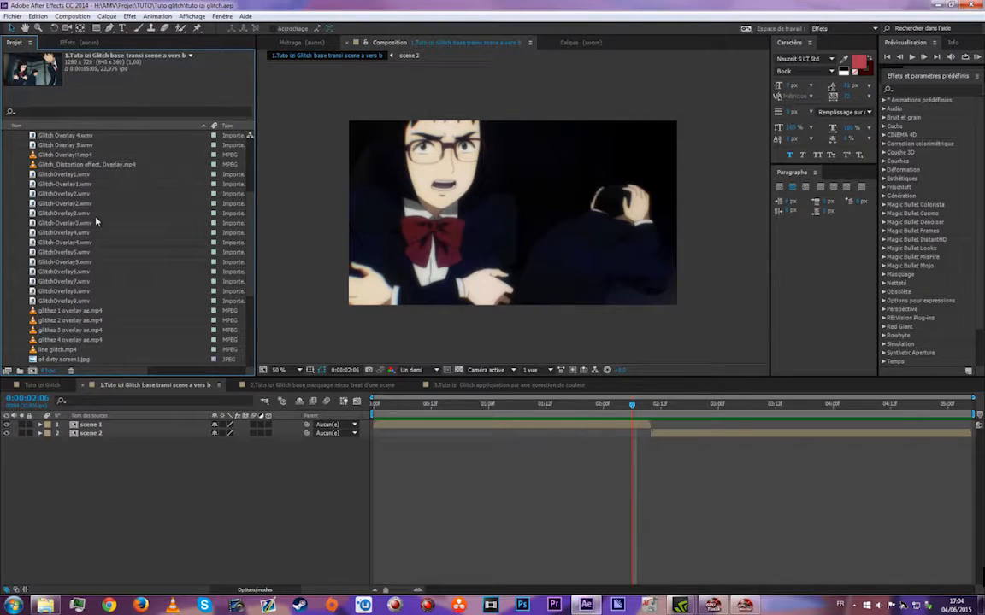
{"action": "left_click", "coordinate": [41, 232]}
{"action": "scroll", "coordinate": [85, 239], "scroll_direction": "up", "scroll_amount": 3}
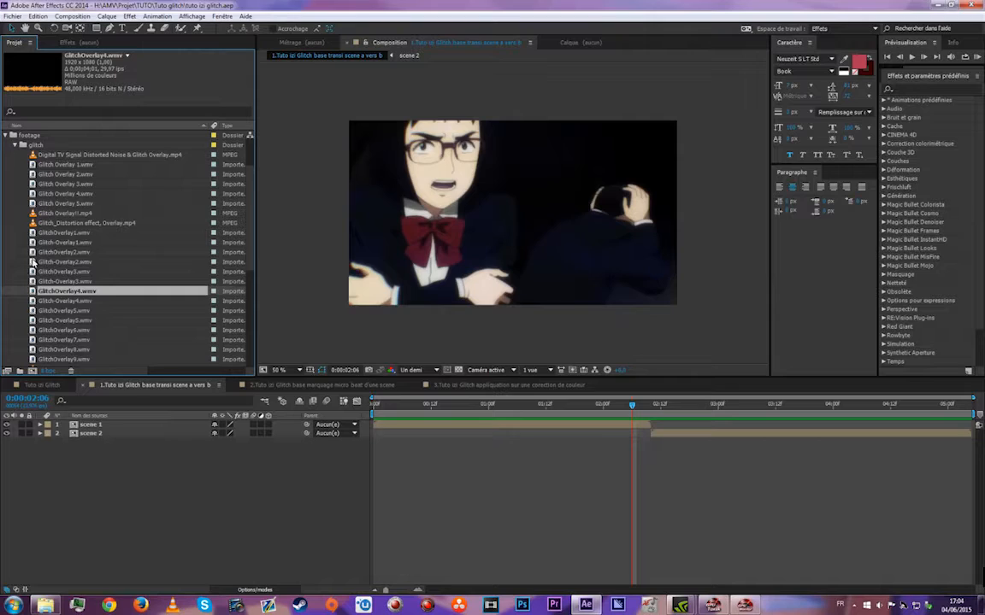
{"action": "double_click", "coordinate": [141, 262]}
{"action": "key", "text": "space"}
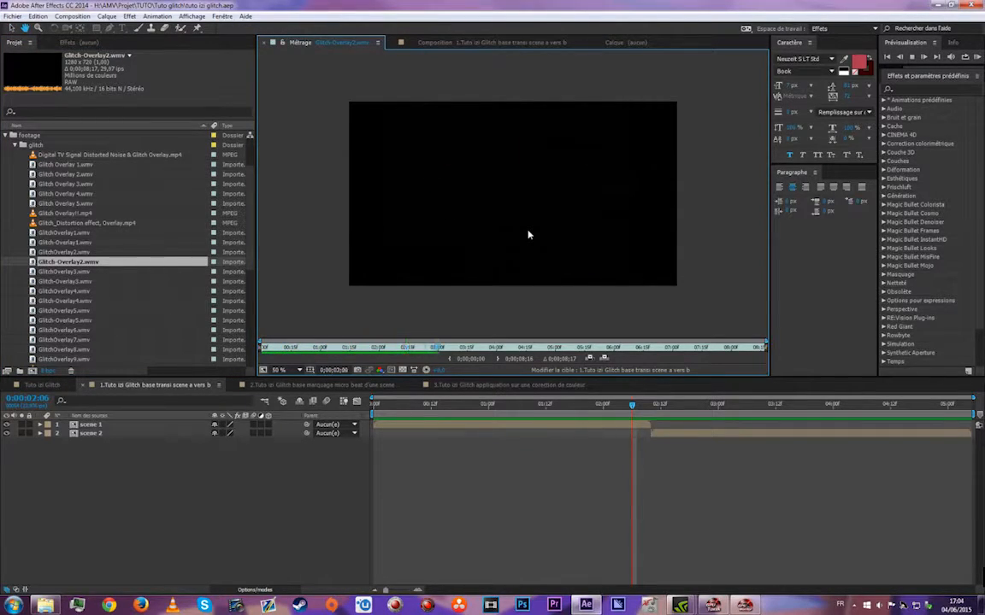
{"action": "left_click_drag", "start_coordinate": [53, 264], "coordinate": [582, 425]}
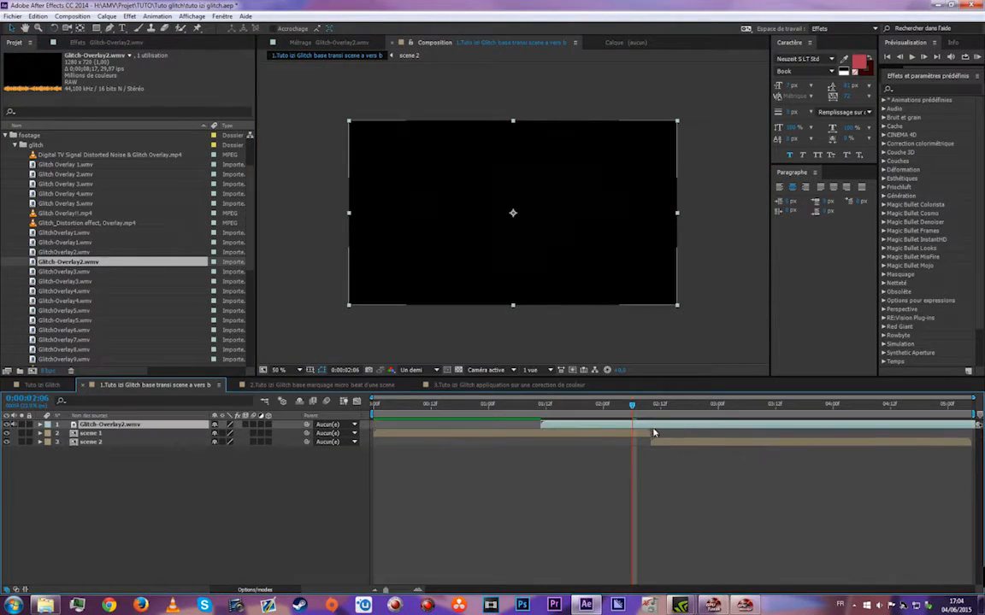
- Preview the Tefu - damage1.wmv glitch clip from the footage folder
{"action": "scroll", "coordinate": [165, 286], "scroll_direction": "down", "scroll_amount": 7}
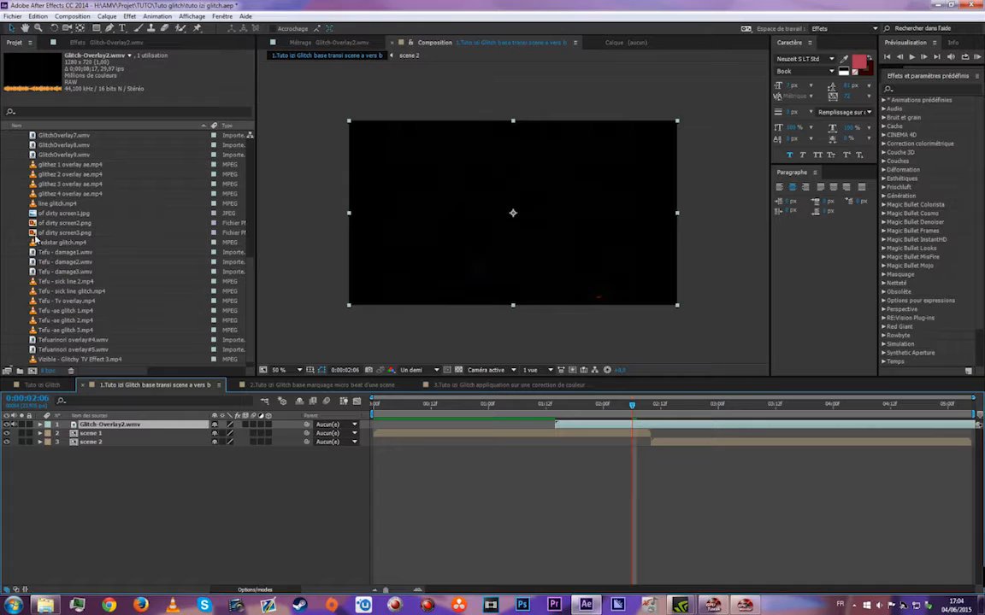
{"action": "double_click", "coordinate": [38, 252]}
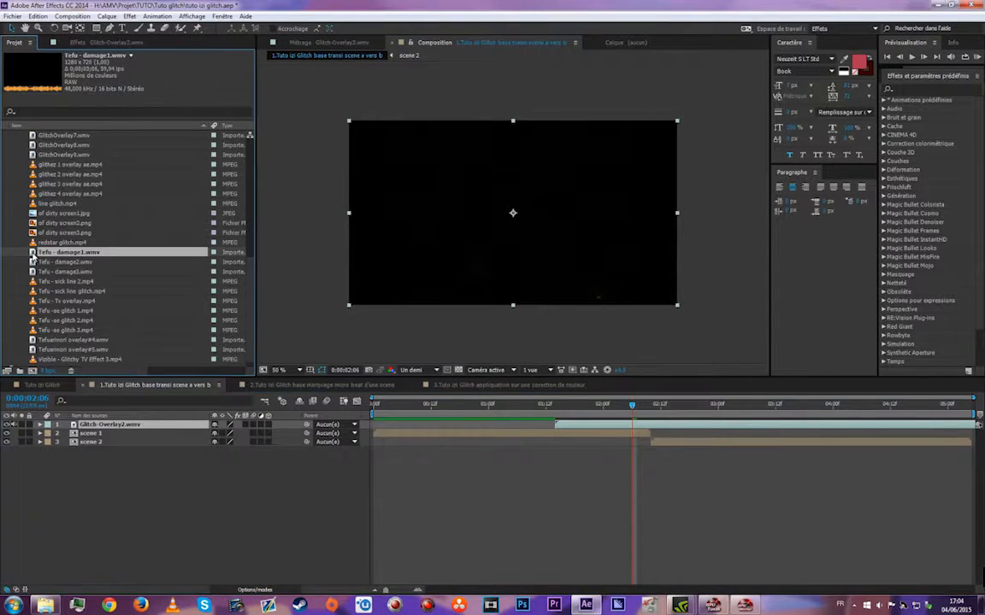
{"action": "key", "text": "space"}
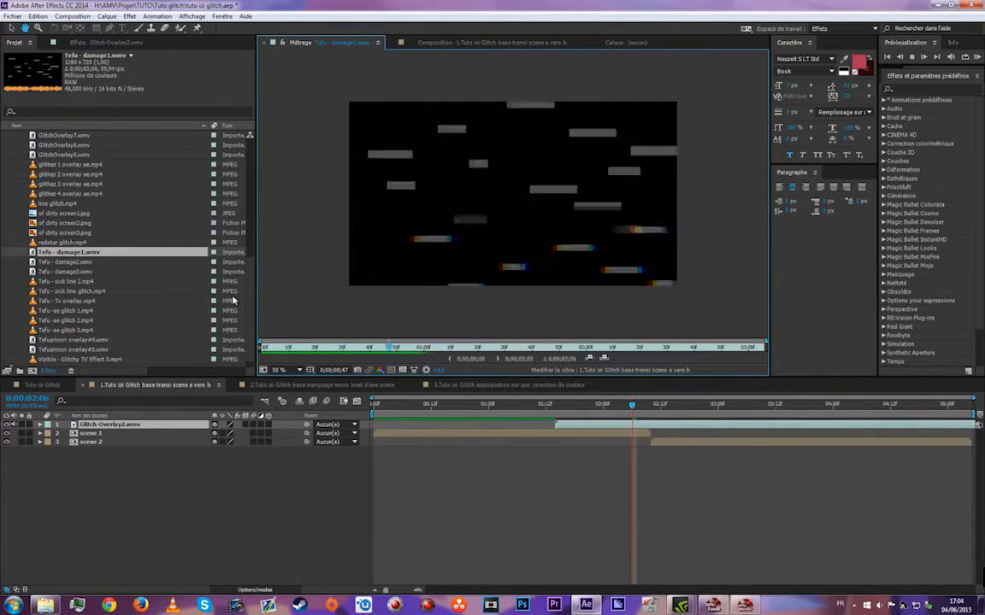
{"action": "scroll", "coordinate": [89, 239], "scroll_direction": "down", "scroll_amount": 1}
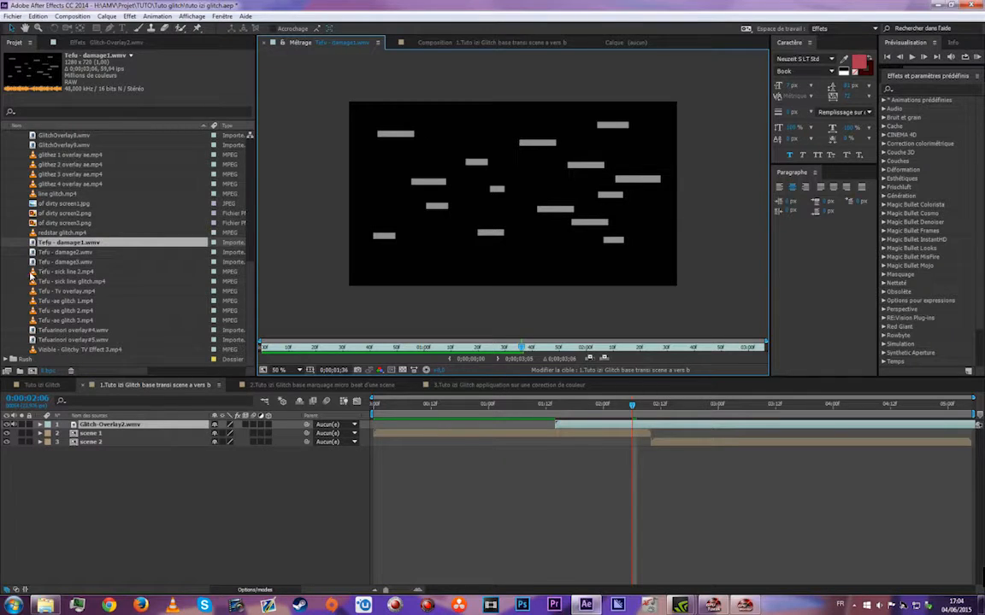
- Preview Tefu - sick line 2.mp4, and add it and Tefu -ae glitch 3.mp4 above Glitch-Overlay2, aligned to its start
{"action": "left_click", "coordinate": [33, 271]}
{"action": "double_click", "coordinate": [32, 272]}
{"action": "key", "text": "space"}
{"action": "key", "text": "space"}
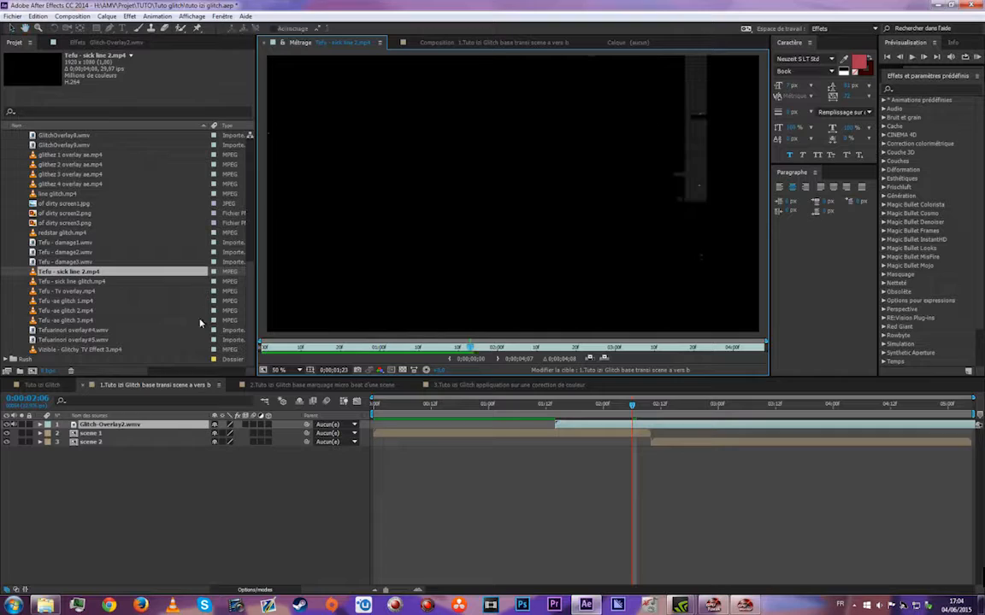
{"action": "left_click_drag", "start_coordinate": [87, 273], "coordinate": [566, 427]}
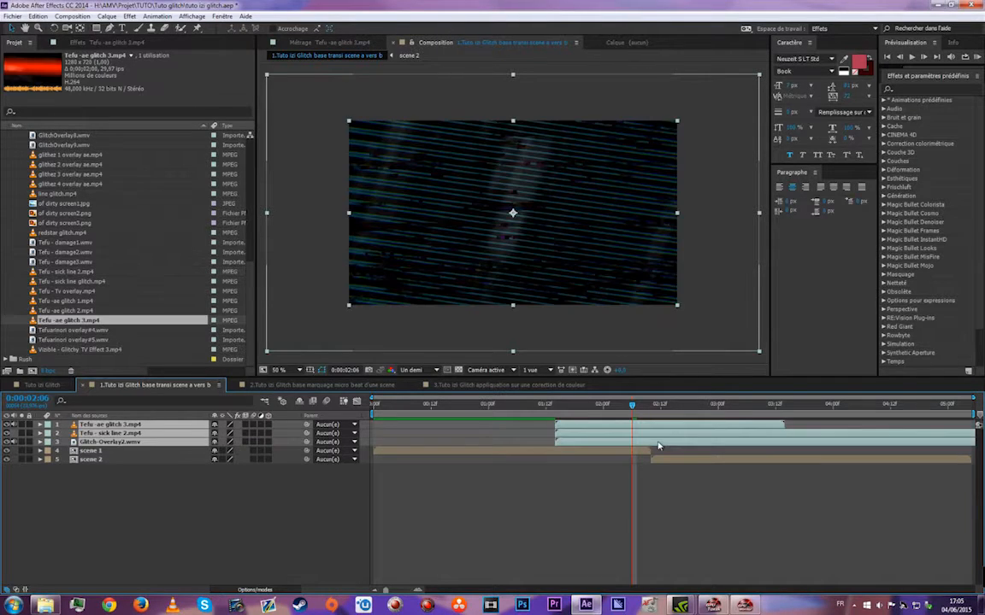
- Precompose the three selected glitch layers into a new composition named glitch 1
{"action": "right_click", "coordinate": [658, 445]}
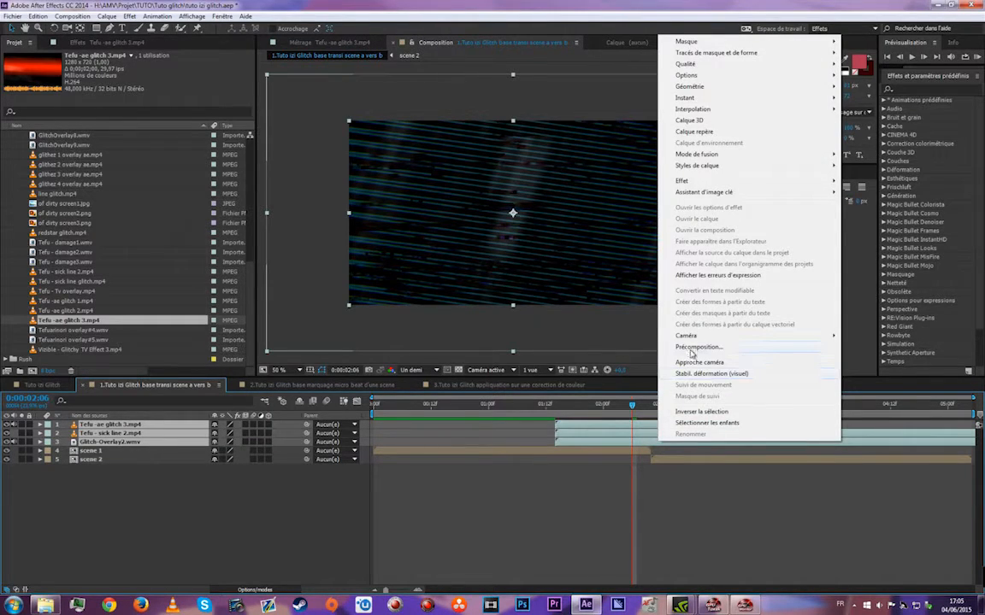
{"action": "left_click", "coordinate": [692, 348]}
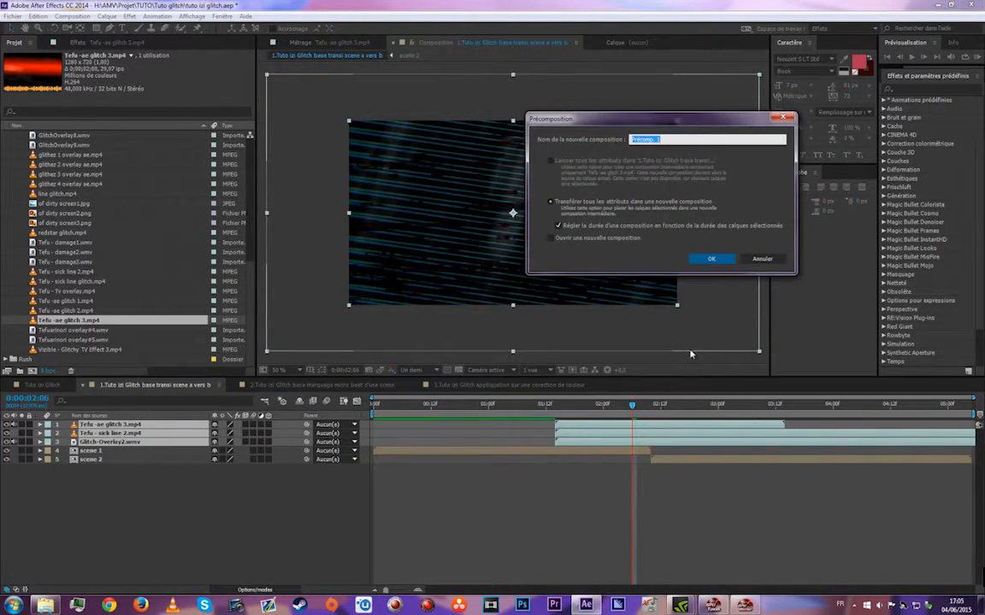
{"action": "type", "text": "glit"}
{"action": "type", "text": "ch"}
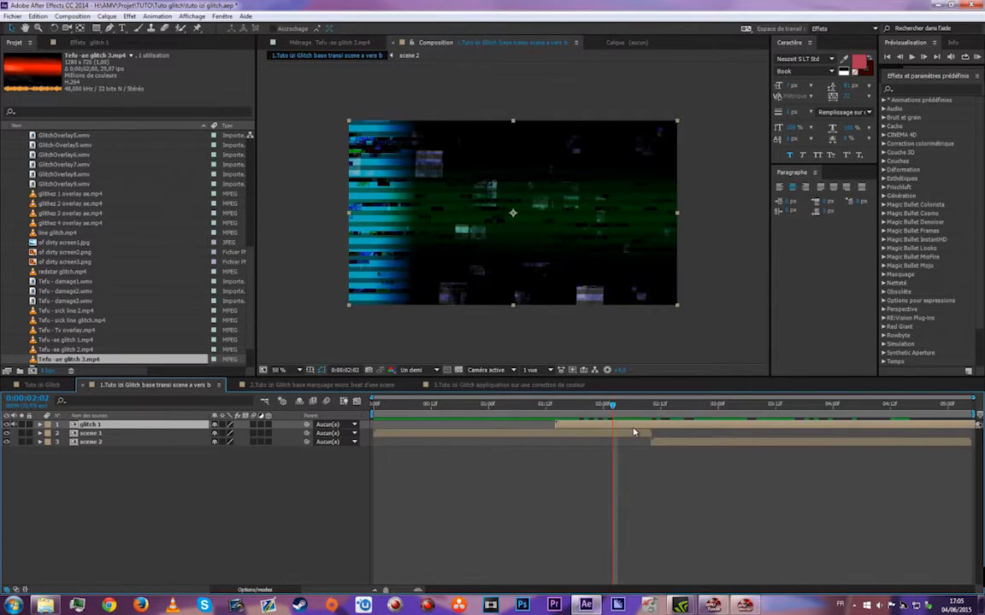
- Open the glitch 1 precomposition and set the Tefu -ae glitch 3 and Tefu - sick line 2 layers to the Ecran blending mode
{"action": "double_click", "coordinate": [634, 428]}
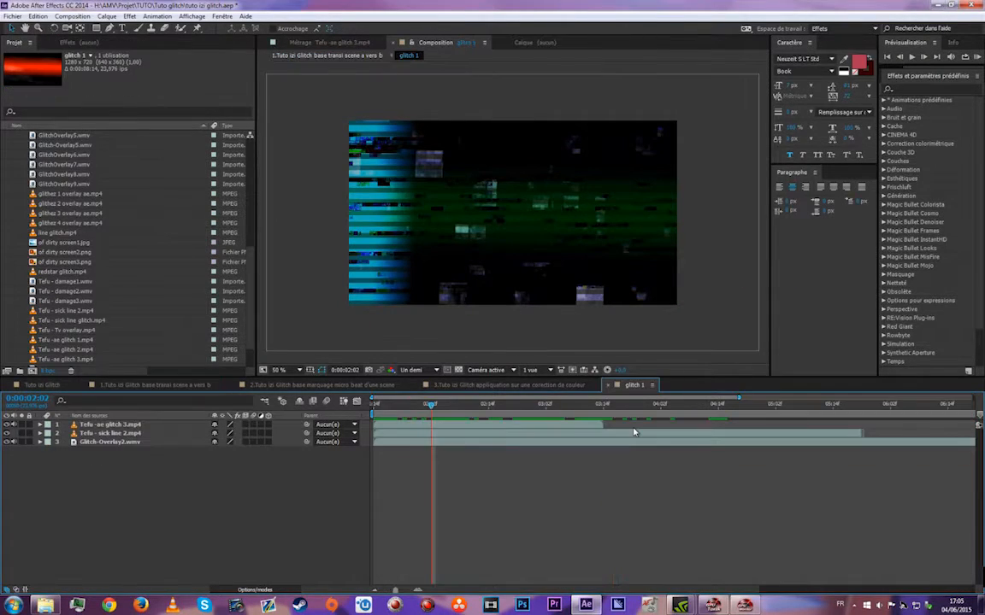
{"action": "left_click_drag", "start_coordinate": [433, 407], "coordinate": [469, 407]}
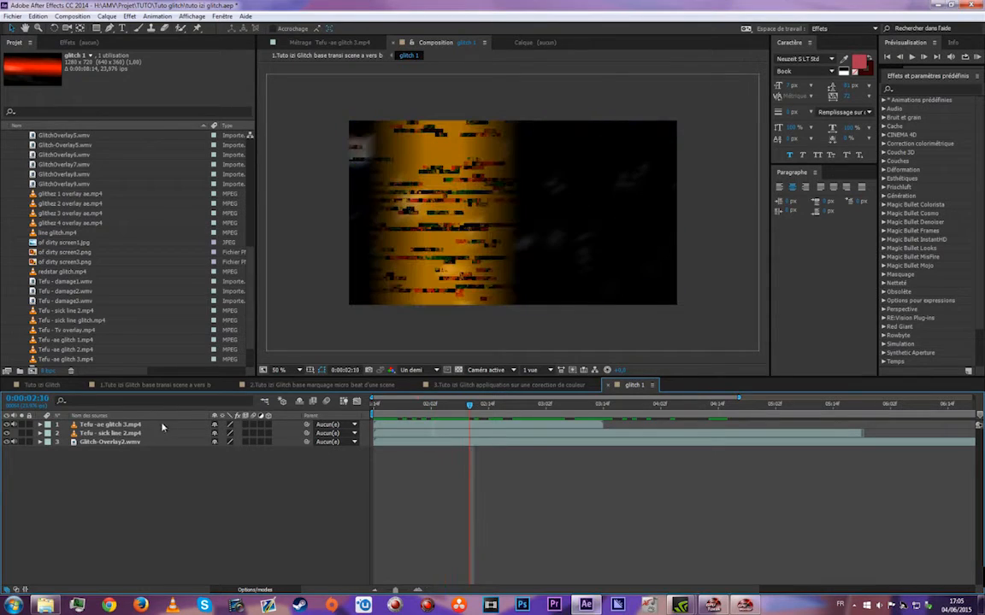
{"action": "left_click", "coordinate": [160, 426]}
{"action": "key", "text": "F4"}
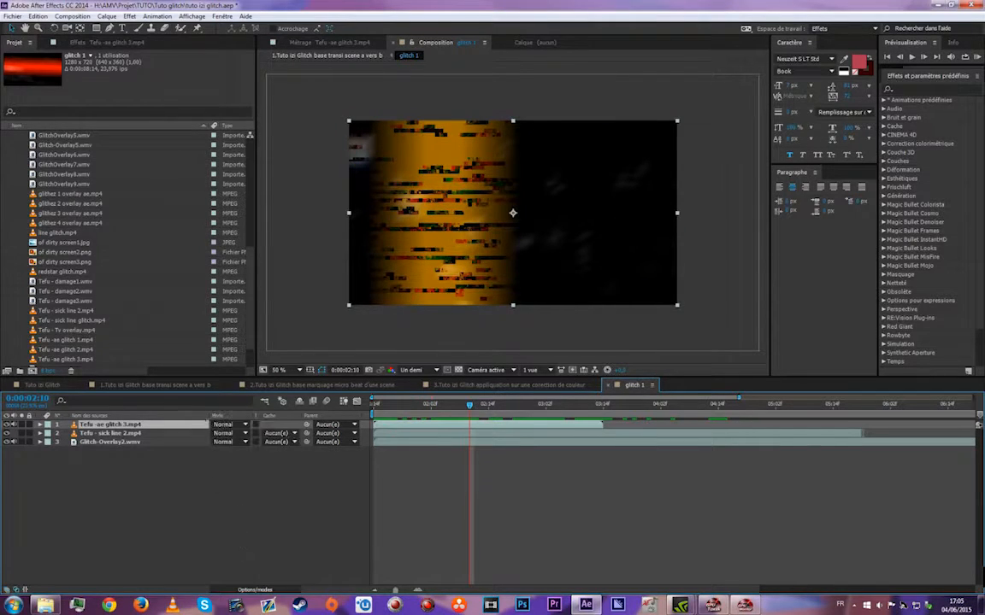
{"action": "left_click", "coordinate": [221, 425]}
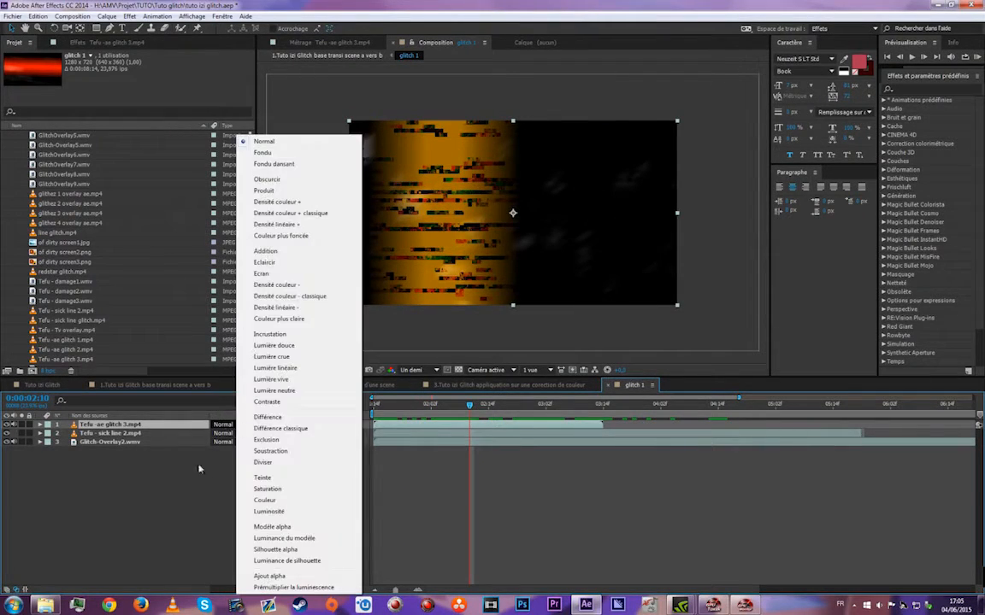
{"action": "left_click", "coordinate": [265, 273]}
{"action": "left_click", "coordinate": [221, 425]}
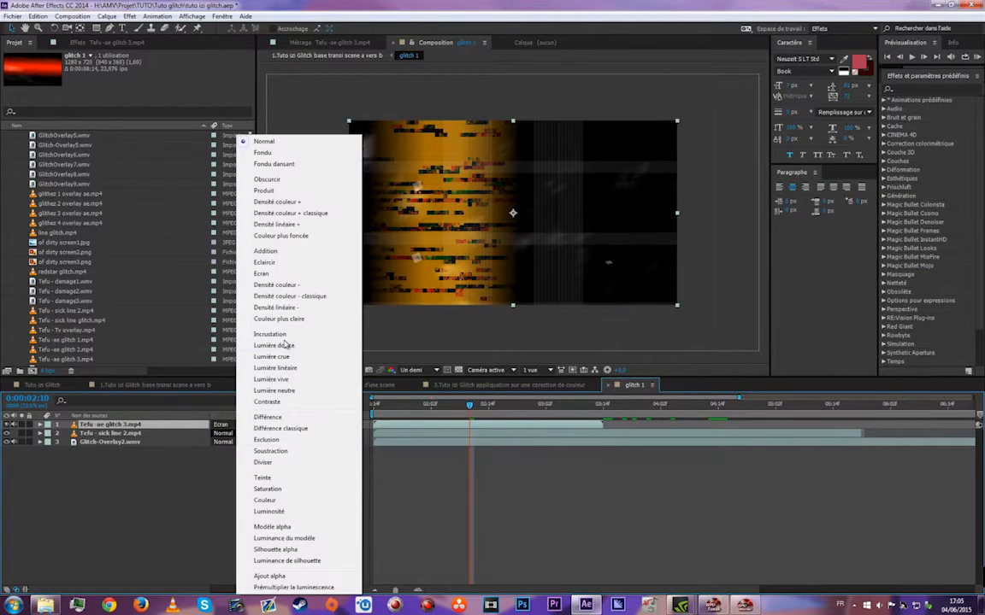
{"action": "left_click", "coordinate": [263, 274]}
- Play a preview of the blended glitch layers to check how they combine
{"action": "left_click_drag", "start_coordinate": [427, 405], "coordinate": [469, 408]}
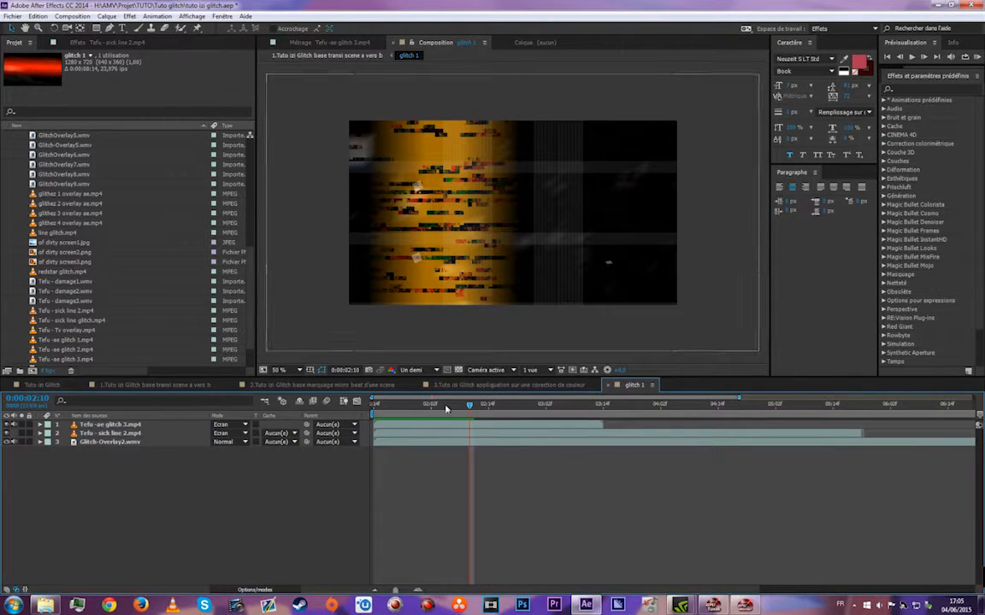
{"action": "left_click_drag", "start_coordinate": [437, 405], "coordinate": [388, 410]}
{"action": "key", "text": "KP_0"}
{"action": "key", "text": "space"}
{"action": "key", "text": "KP_0"}
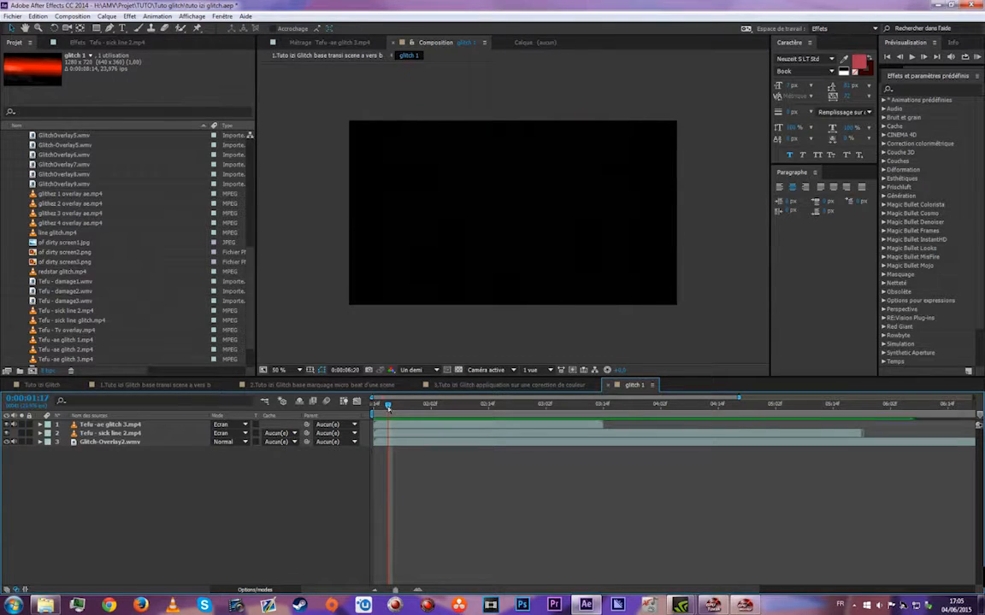
{"action": "key", "text": "space"}
- End the work area near the end of the Tefu -ae glitch 3 layer and trim the glitch 1 composition to it
{"action": "key", "text": "minus"}
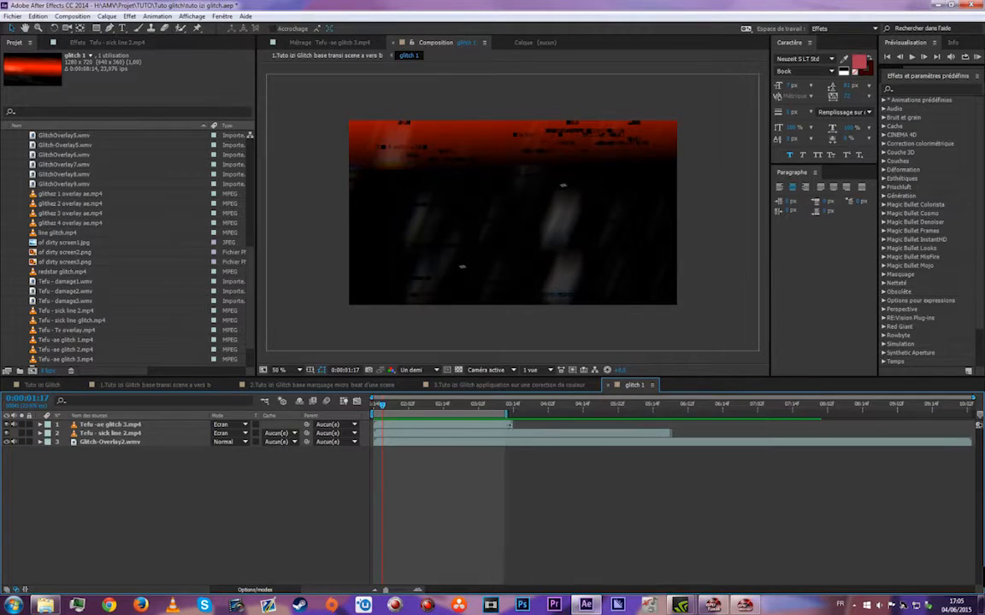
{"action": "right_click", "coordinate": [506, 415]}
{"action": "left_click", "coordinate": [536, 445]}
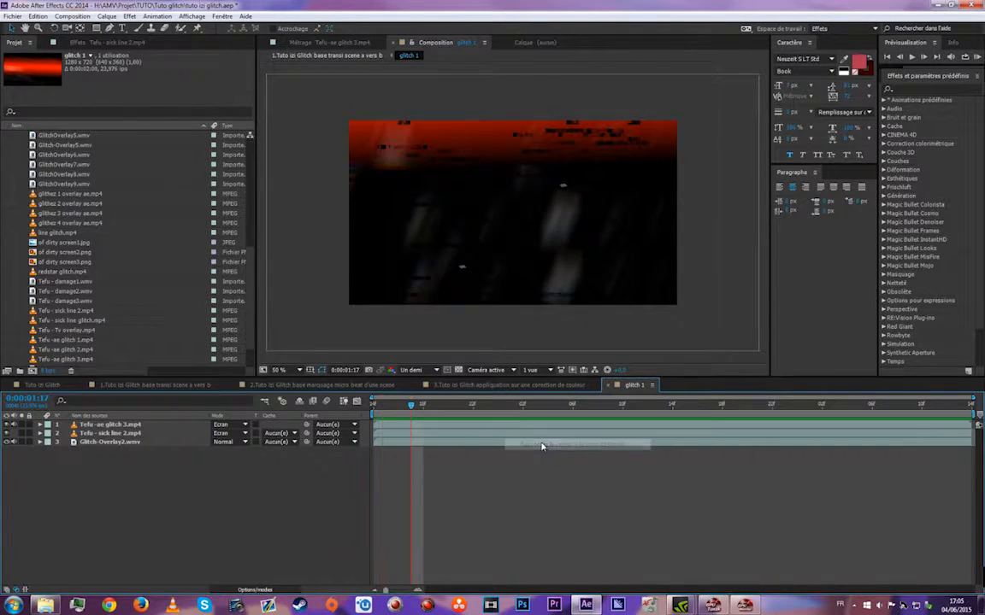
- Move to 0:00:03:05 and create an adjustment layer above the glitch layers
{"action": "left_click_drag", "start_coordinate": [451, 407], "coordinate": [859, 407]}
{"action": "right_click", "coordinate": [594, 478]}
{"action": "mouse_move", "coordinate": [617, 486]}
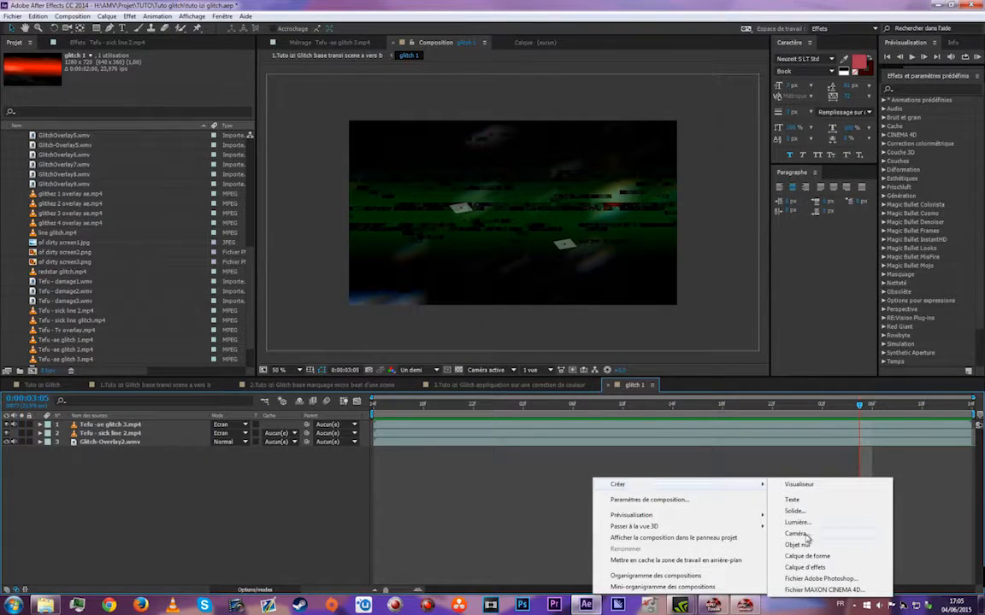
{"action": "left_click", "coordinate": [808, 566]}
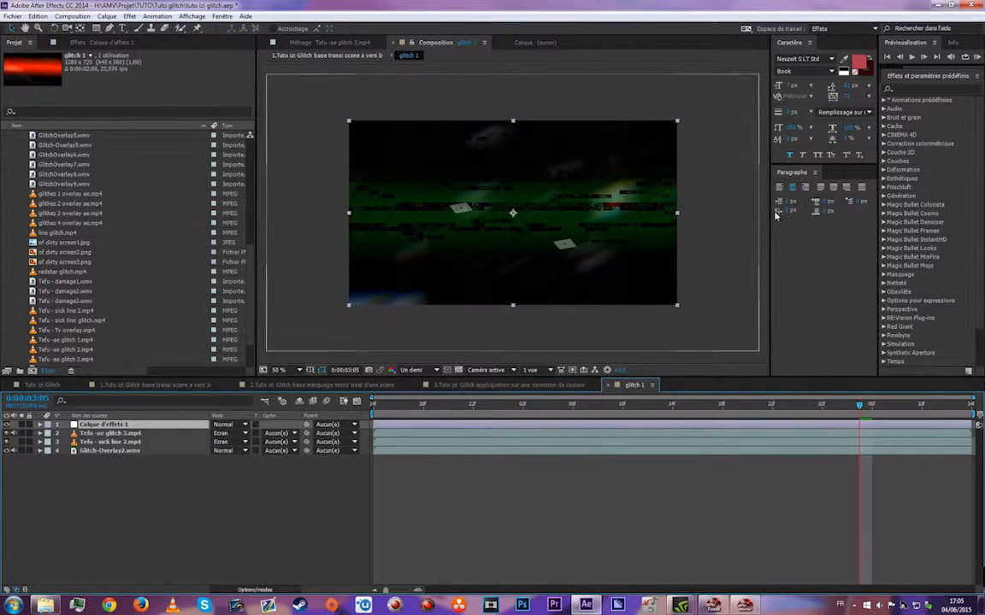
- Find the Niveaux effect and apply it to the adjustment layer
{"action": "left_click", "coordinate": [904, 89]}
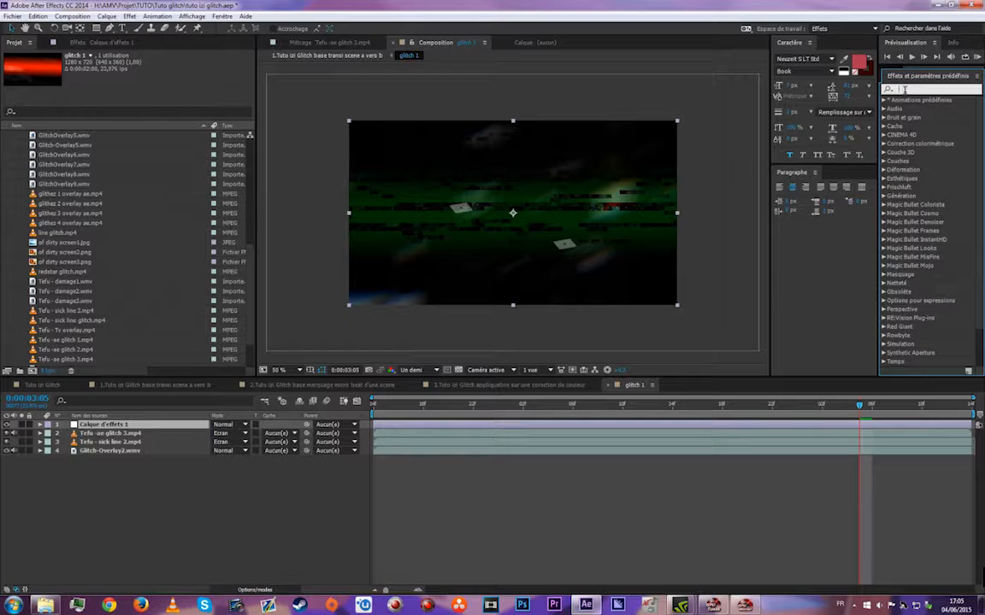
{"action": "type", "text": "al"}
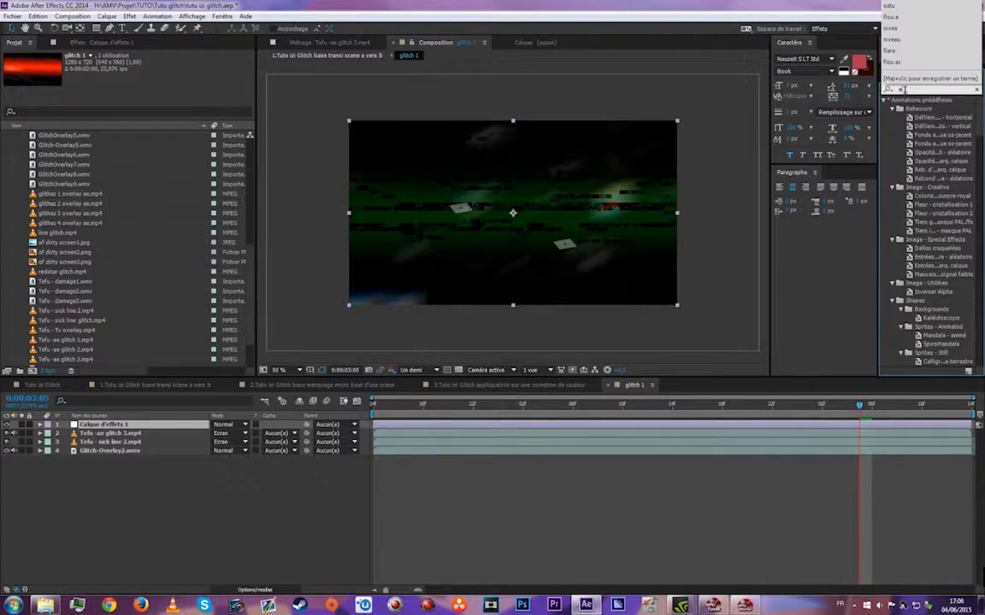
{"action": "key", "text": "BackSpace"}
{"action": "key", "text": "BackSpace"}
{"action": "type", "text": "niveau"}
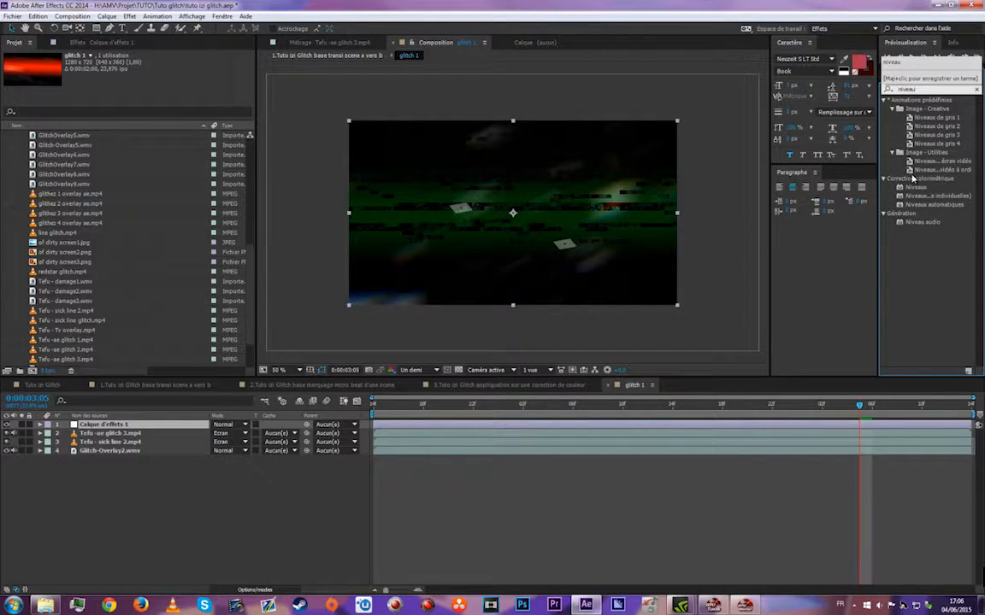
{"action": "left_click_drag", "start_coordinate": [919, 188], "coordinate": [740, 427]}
- Add the Noir et blanc and Courbes effects to the adjustment layer below Niveaux
{"action": "left_click_drag", "start_coordinate": [925, 89], "coordinate": [868, 92]}
{"action": "type", "text": "noir b"}
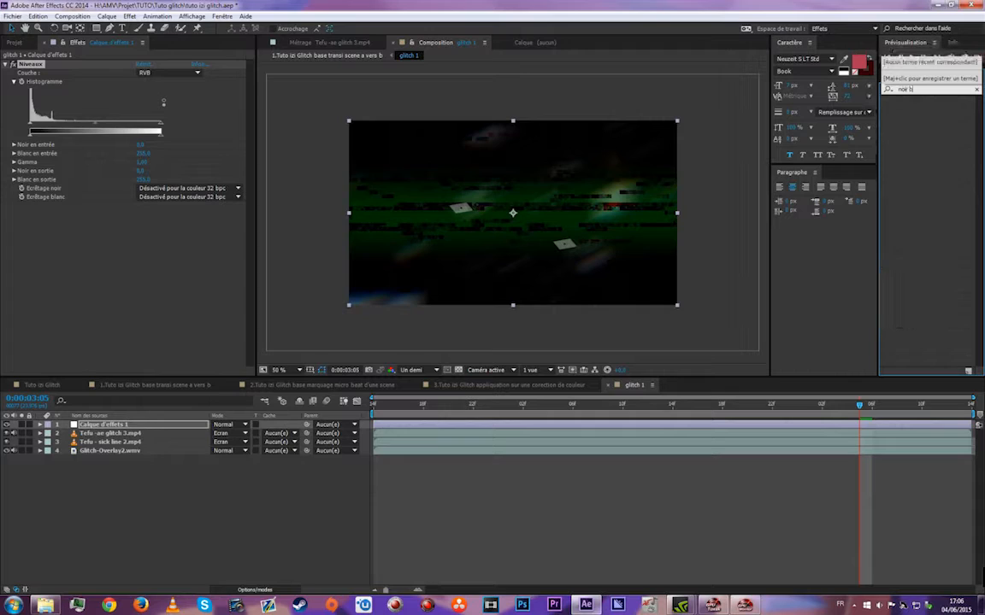
{"action": "key", "text": "BackSpace"}
{"action": "key", "text": "BackSpace"}
{"action": "key", "text": "BackSpace"}
{"action": "key", "text": "BackSpace"}
{"action": "key", "text": "BackSpace"}
{"action": "key", "text": "BackSpace"}
{"action": "key", "text": "BackSpace"}
{"action": "key", "text": "BackSpace"}
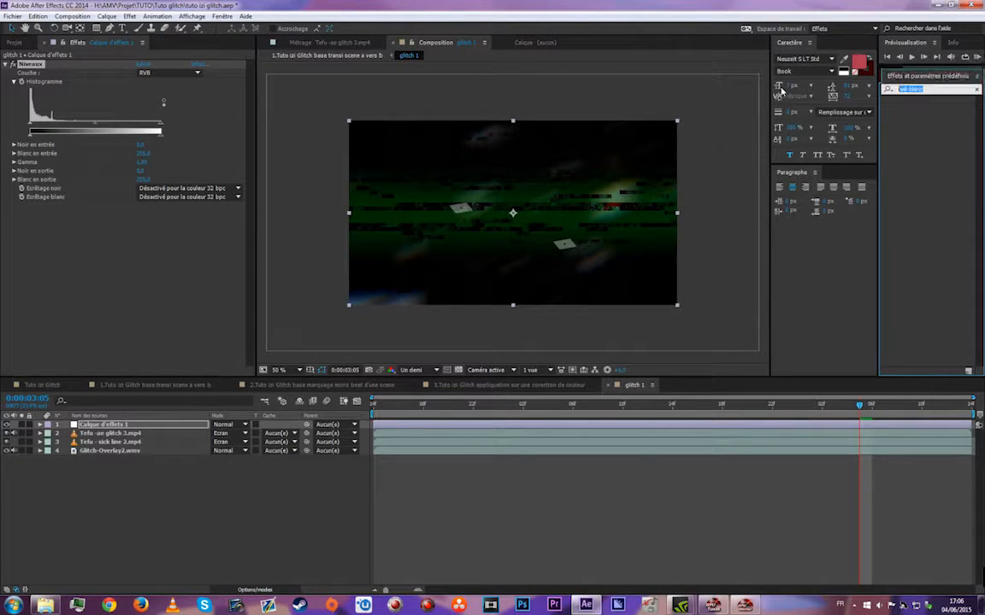
{"action": "type", "text": "oir"}
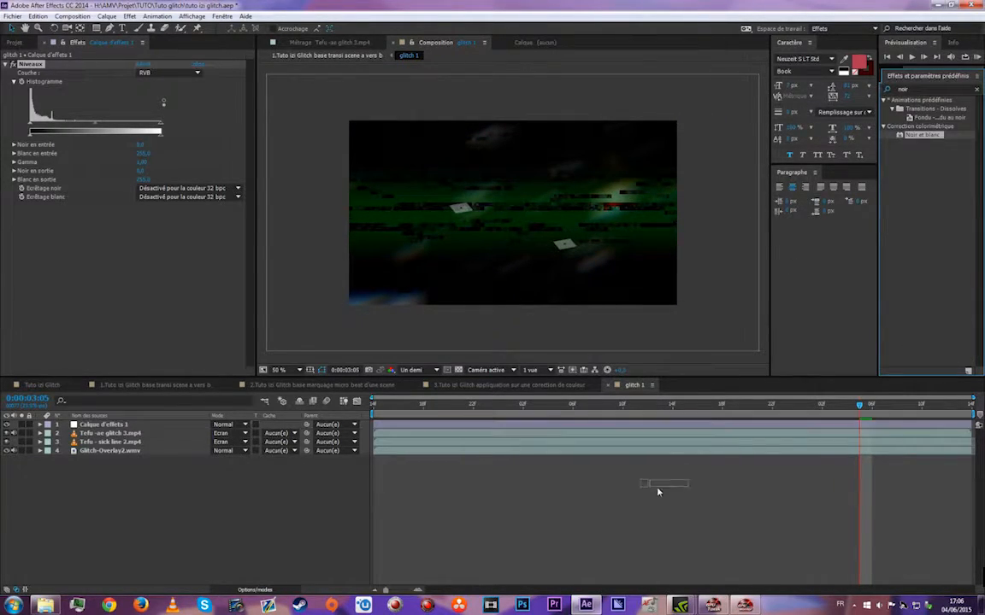
{"action": "left_click_drag", "start_coordinate": [658, 492], "coordinate": [708, 424]}
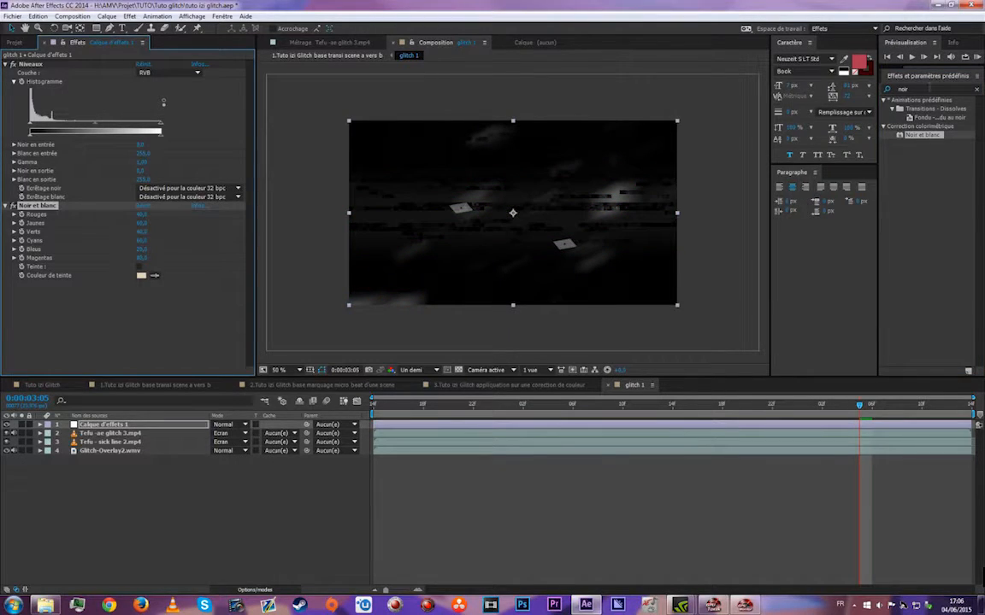
{"action": "type", "text": "courbe"}
{"action": "left_click_drag", "start_coordinate": [917, 117], "coordinate": [397, 198]}
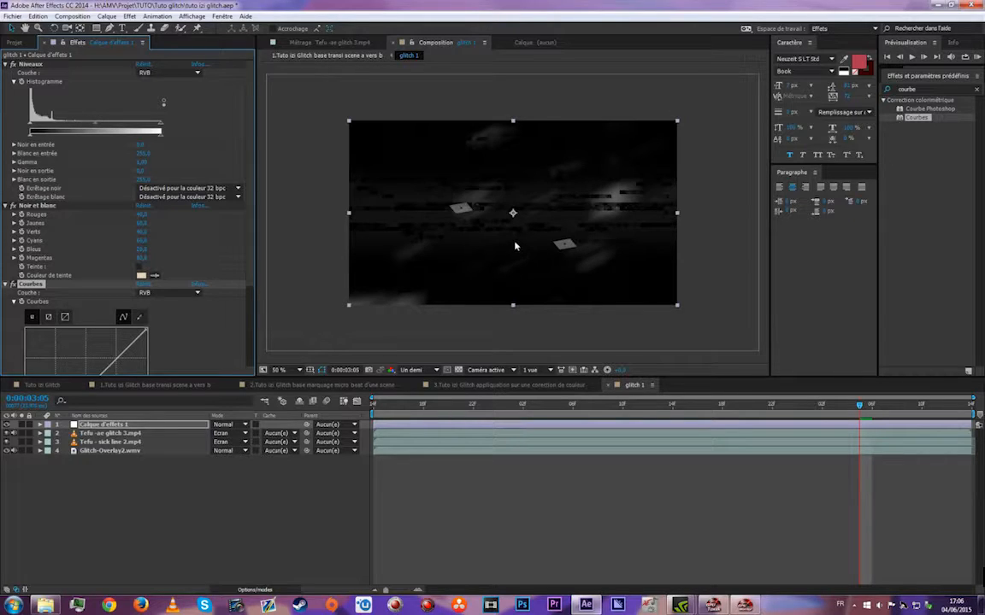
- Return to the composition "1.Tuto izi Glitch base transi scene a vers b" and show the blending mode and track matte columns
{"action": "left_click", "coordinate": [174, 386]}
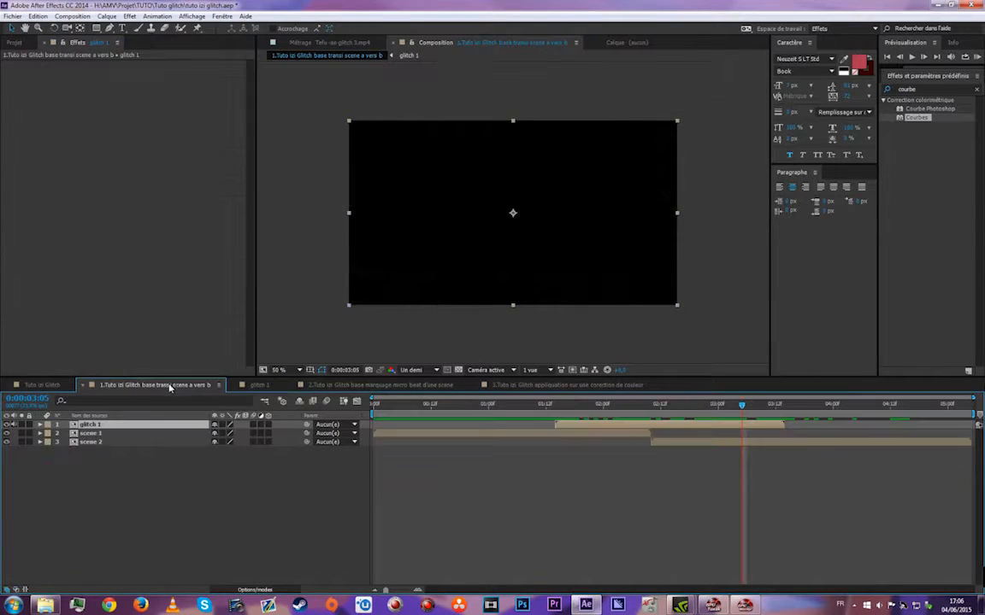
{"action": "left_click", "coordinate": [266, 590]}
- Split the scene 1 layer at 0:00:01:14, where glitch 1 starts, and give the glitch 1 layer the Vert label
{"action": "left_click", "coordinate": [163, 434]}
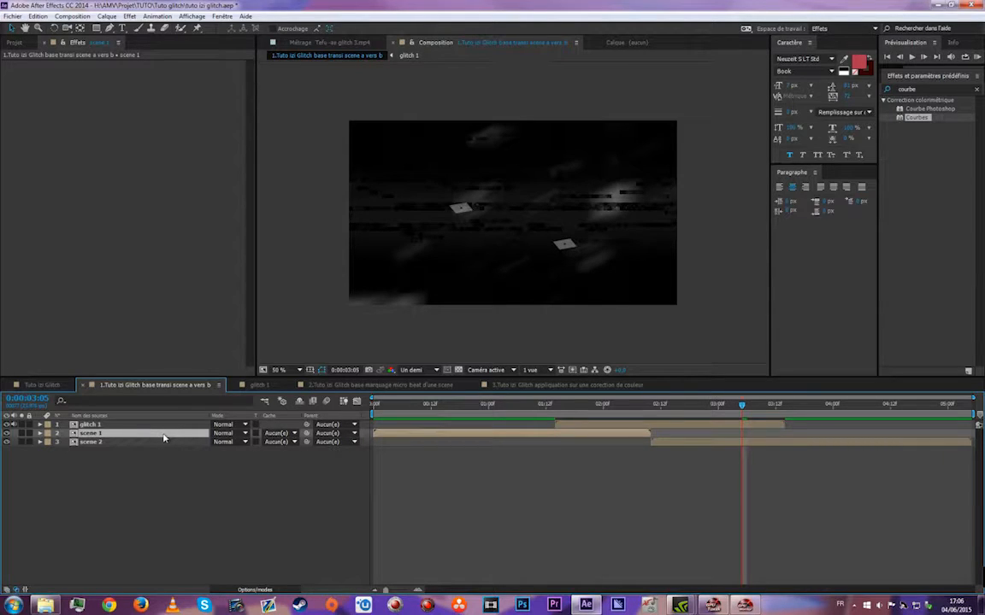
{"action": "left_click", "coordinate": [638, 405]}
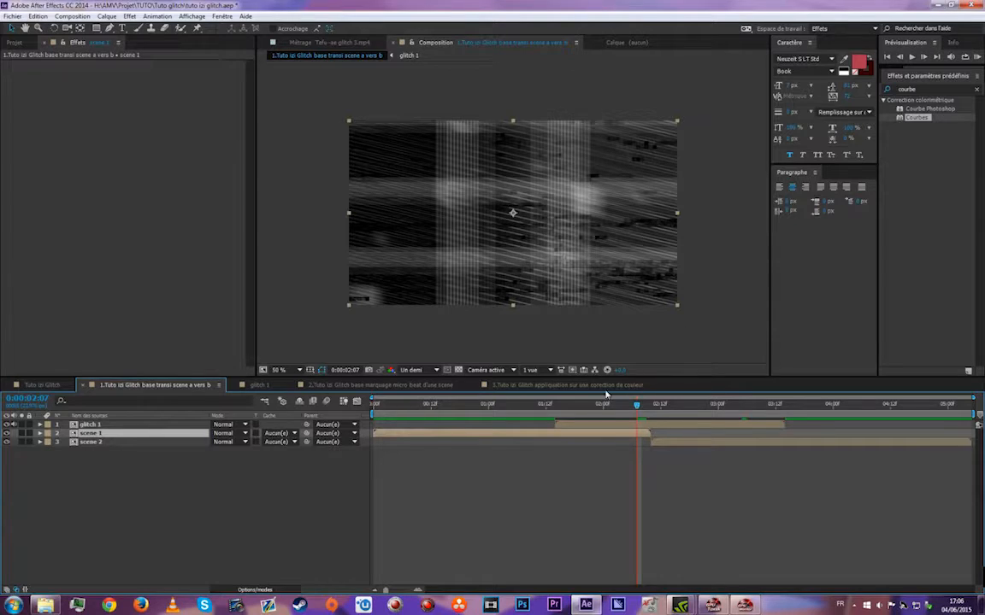
{"action": "key", "text": "Page_Down"}
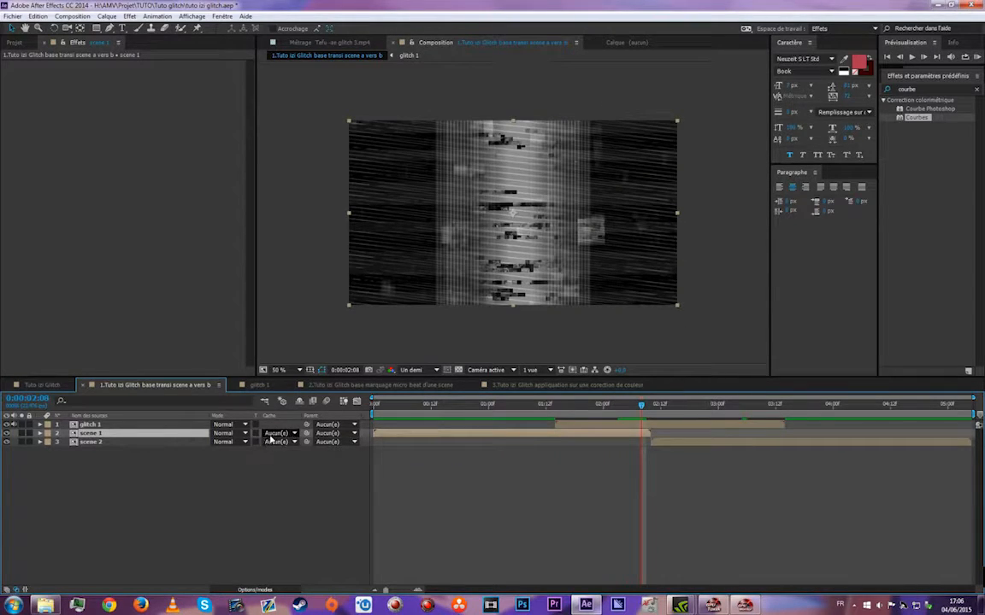
{"action": "left_click", "coordinate": [651, 406]}
{"action": "key", "text": "shift+Page_Up"}
{"action": "key", "text": "shift+Page_Up"}
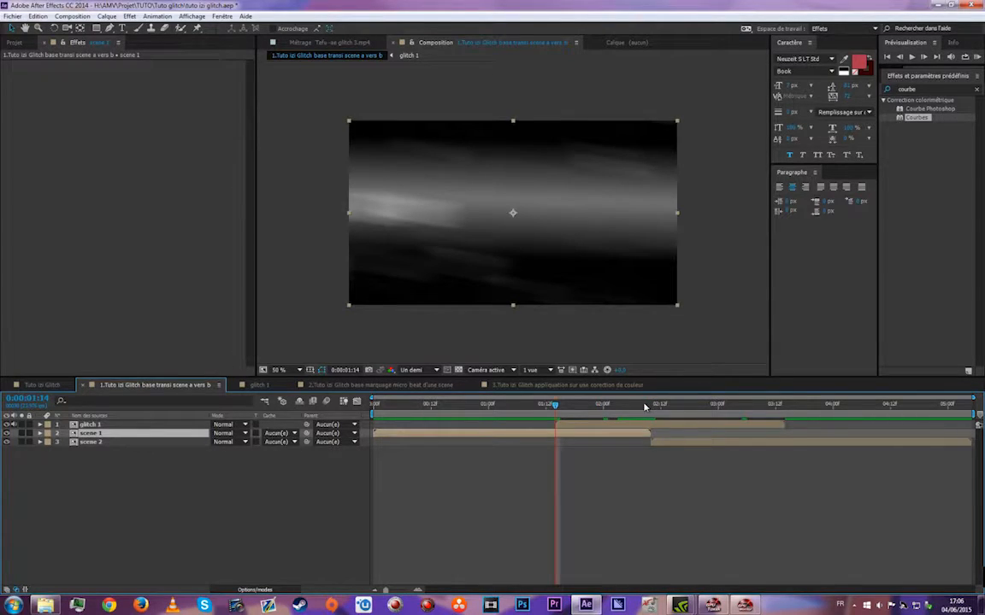
{"action": "key", "text": "ctrl+shift+d"}
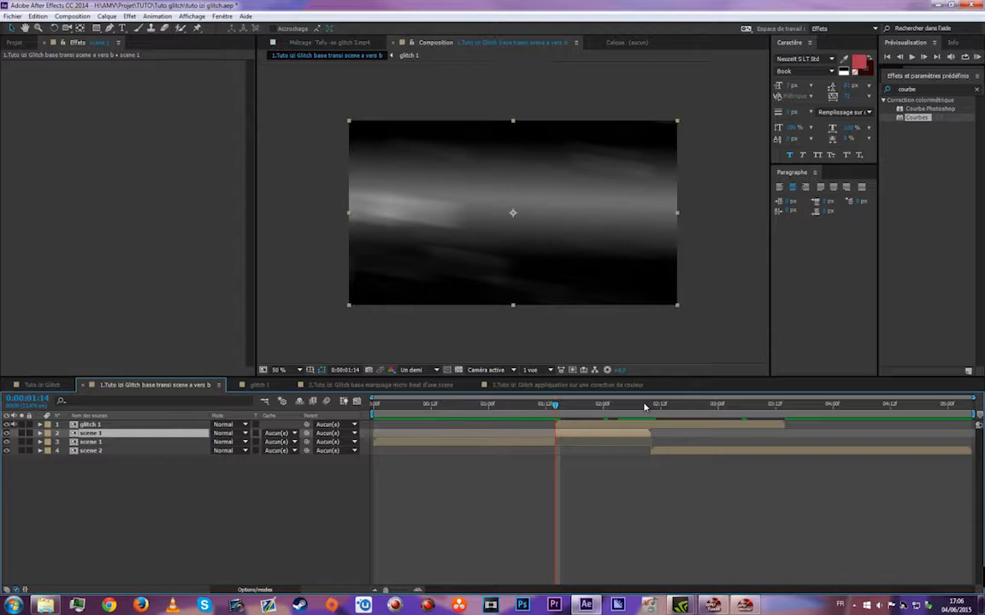
{"action": "left_click", "coordinate": [47, 424]}
{"action": "left_click", "coordinate": [68, 343]}
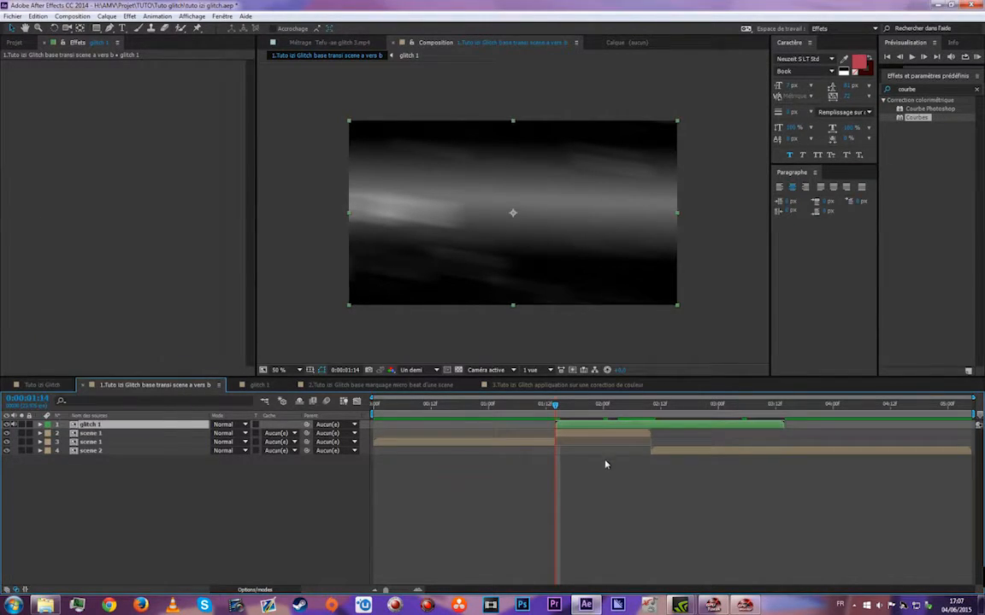
- Set the second scene 1 segment's track matte to Luminance glitch 1, and try shifting scene 2 earlier to overlap the glitch
{"action": "left_click", "coordinate": [593, 433]}
{"action": "left_click", "coordinate": [627, 404]}
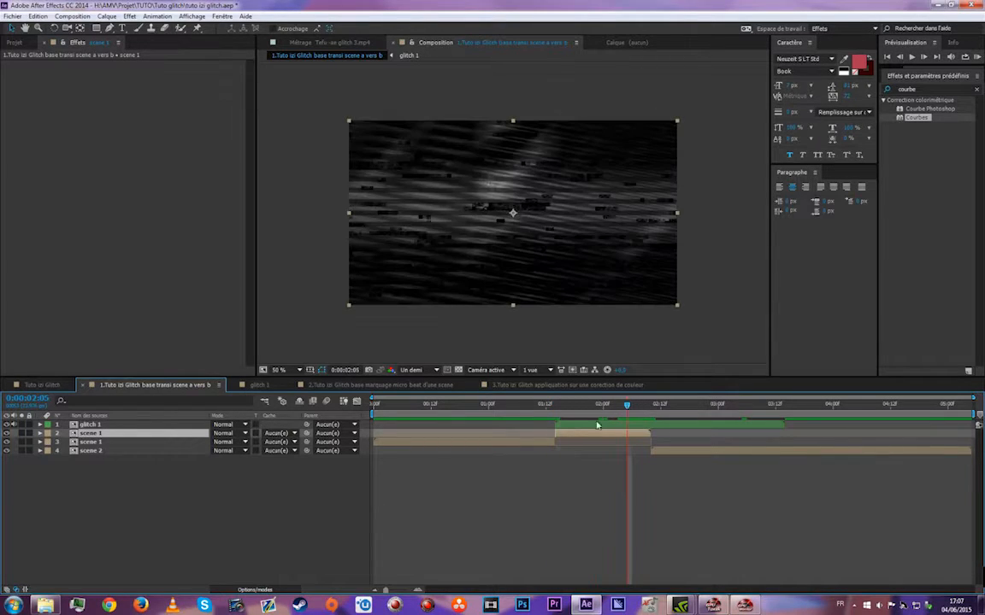
{"action": "left_click", "coordinate": [276, 434]}
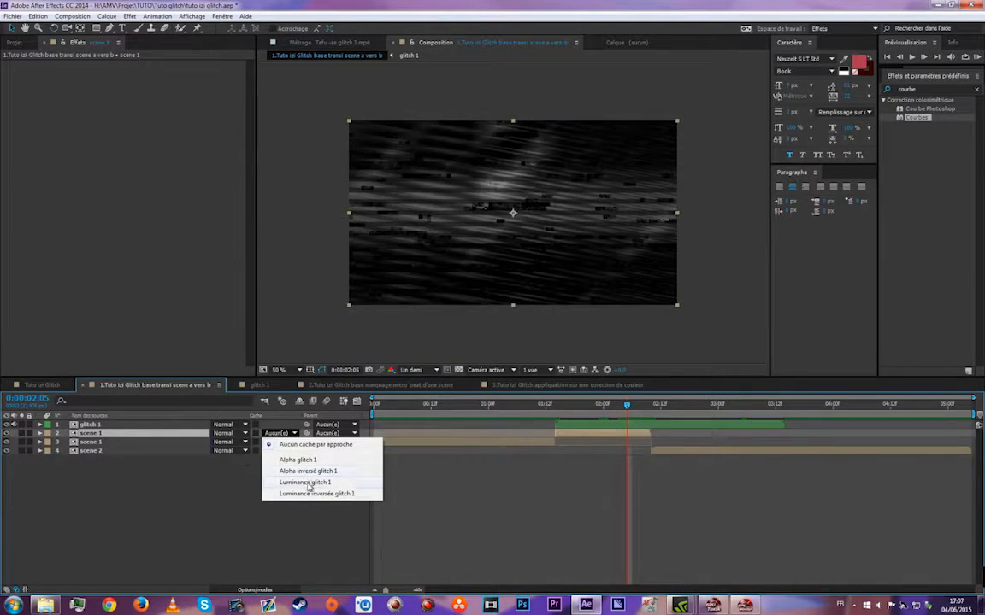
{"action": "left_click", "coordinate": [308, 484]}
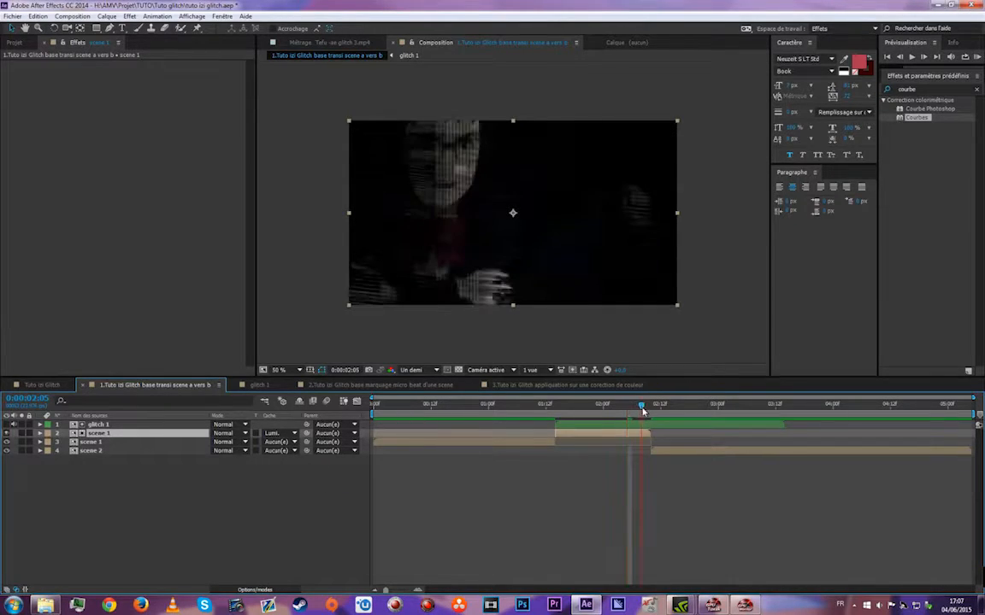
{"action": "left_click_drag", "start_coordinate": [672, 456], "coordinate": [575, 457]}
{"action": "left_click_drag", "start_coordinate": [555, 407], "coordinate": [656, 408]}
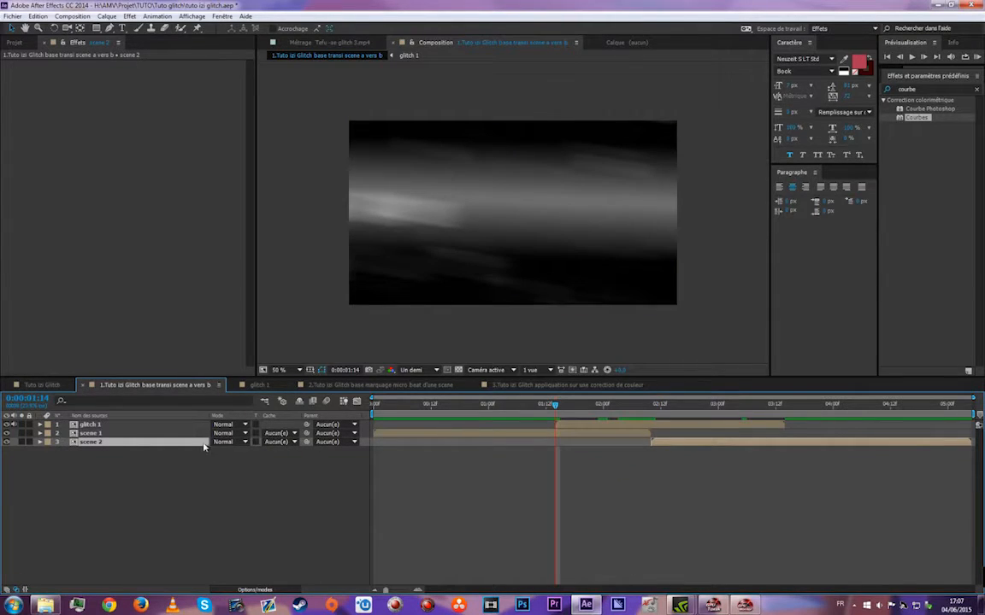
- Place the scene 2 layer directly beneath glitch 1 and shift it to start at 0:00:01:14 with the glitch
{"action": "left_click_drag", "start_coordinate": [205, 445], "coordinate": [204, 434]}
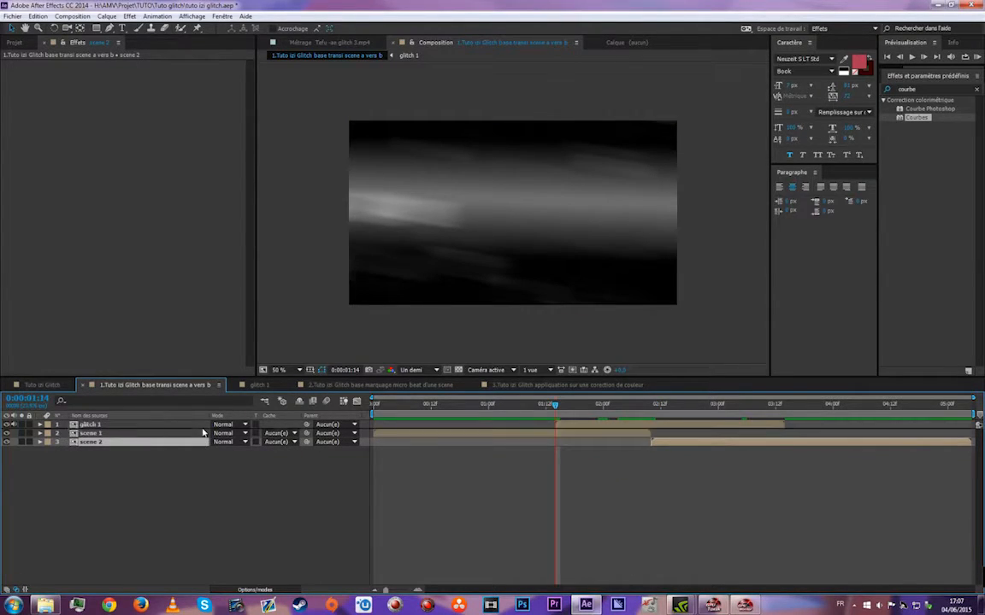
{"action": "left_click_drag", "start_coordinate": [669, 437], "coordinate": [574, 438]}
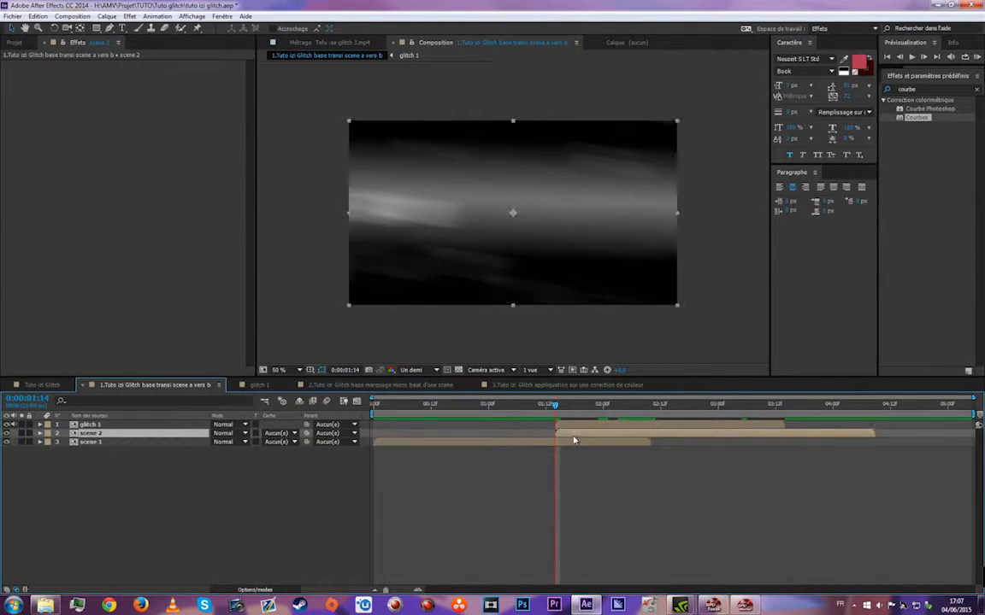
{"action": "left_click", "coordinate": [586, 444]}
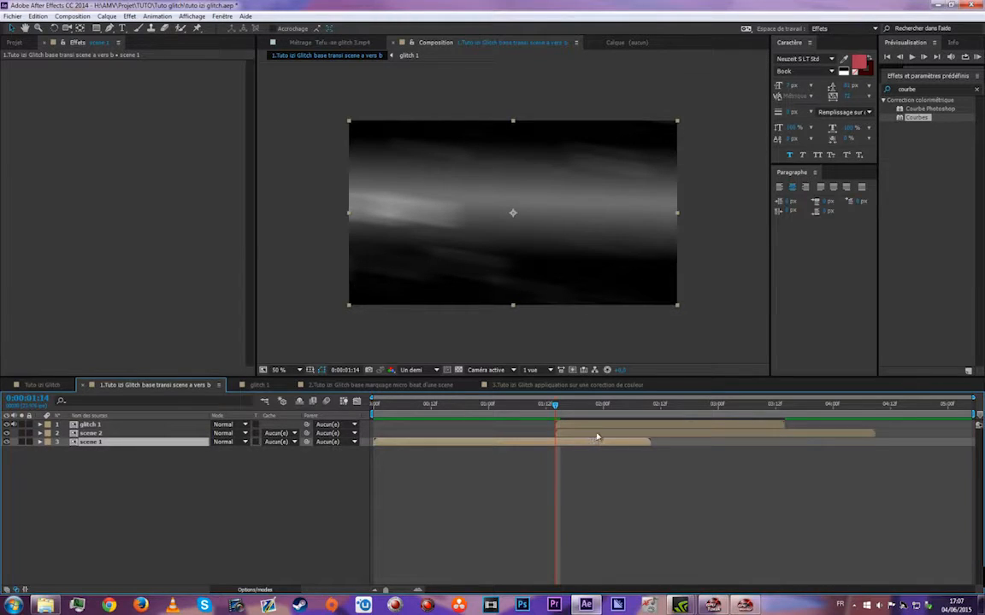
- Set the track matte of the scene 2 layer to Luminance glitch 1
{"action": "left_click", "coordinate": [596, 435]}
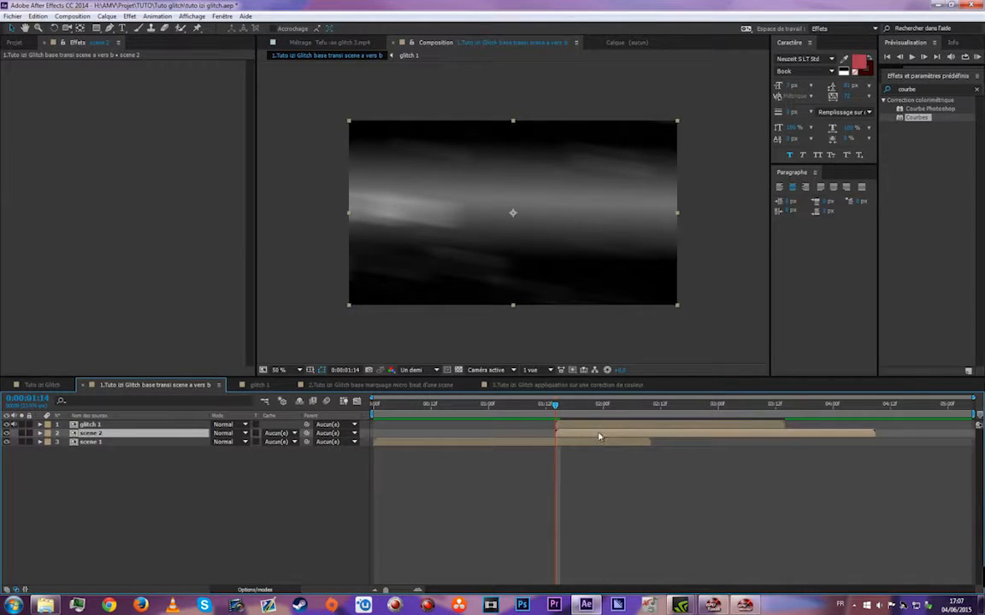
{"action": "left_click", "coordinate": [289, 435]}
{"action": "left_click", "coordinate": [310, 484]}
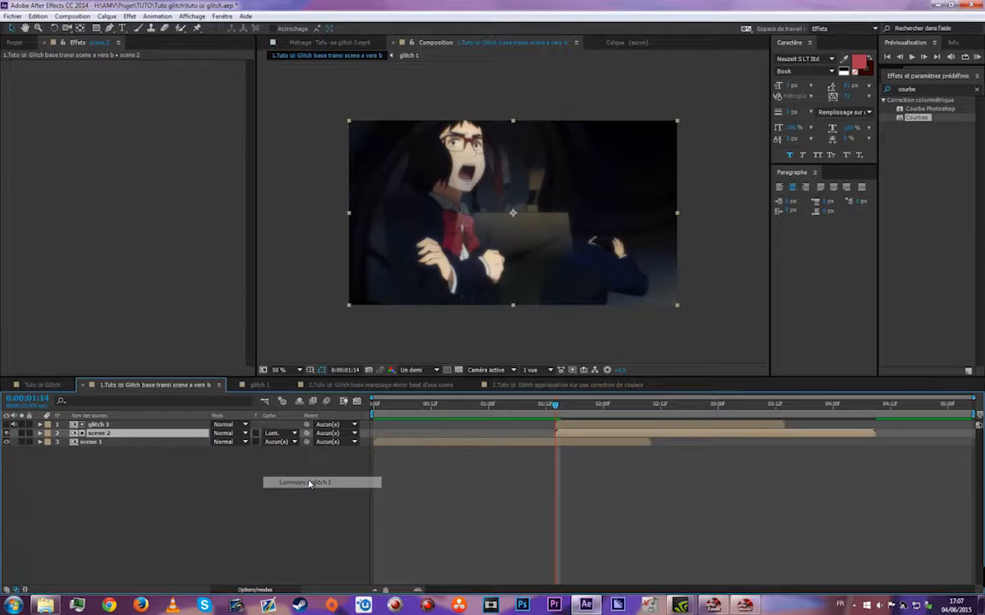
- Split scene 2 at 0:00:02:10, move its second part below scene 1, and remove that part's track matte
{"action": "left_click", "coordinate": [652, 405]}
{"action": "key", "text": "ctrl+shift+d"}
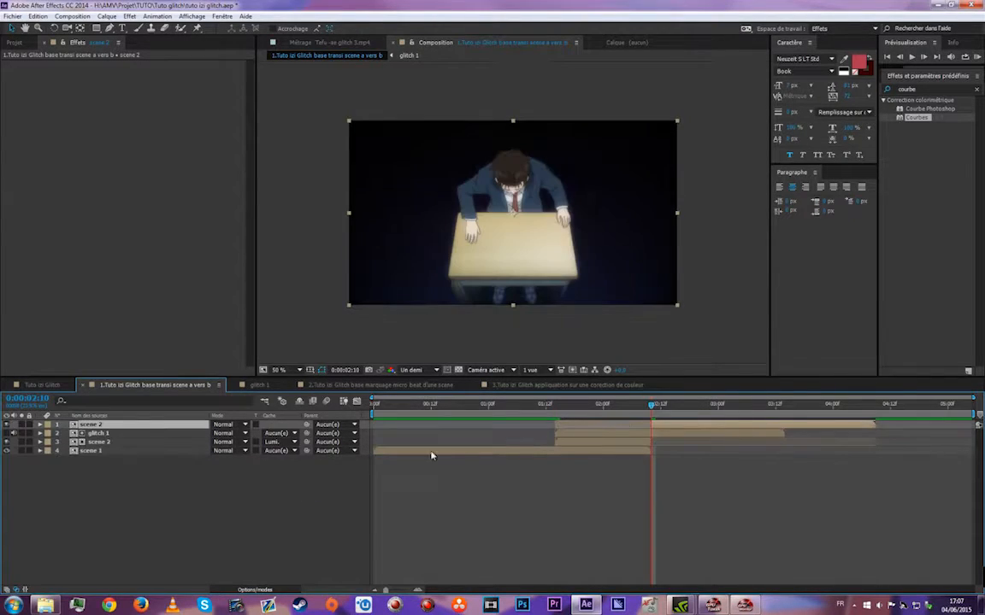
{"action": "left_click", "coordinate": [273, 450]}
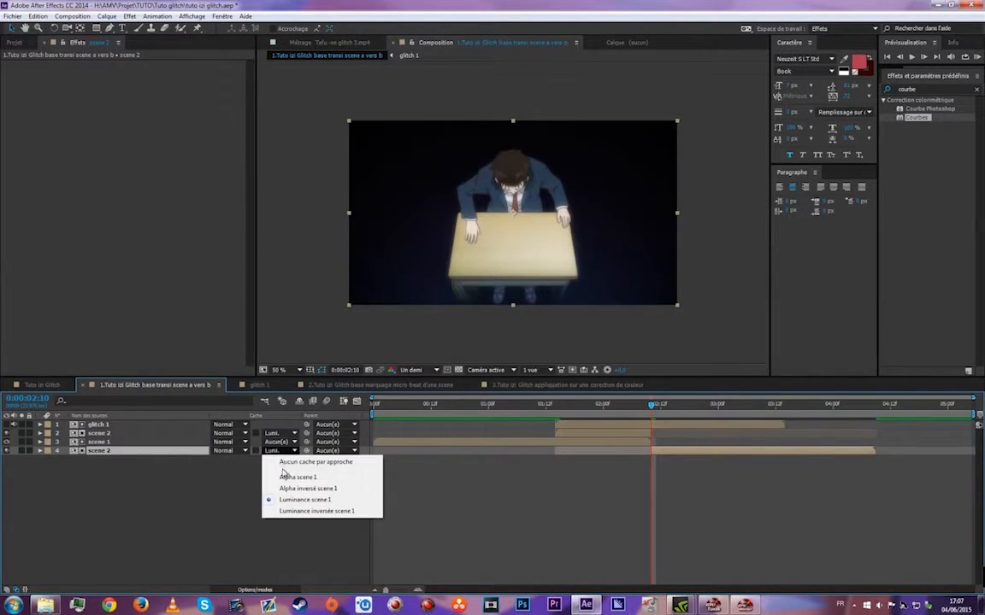
{"action": "left_click", "coordinate": [289, 463]}
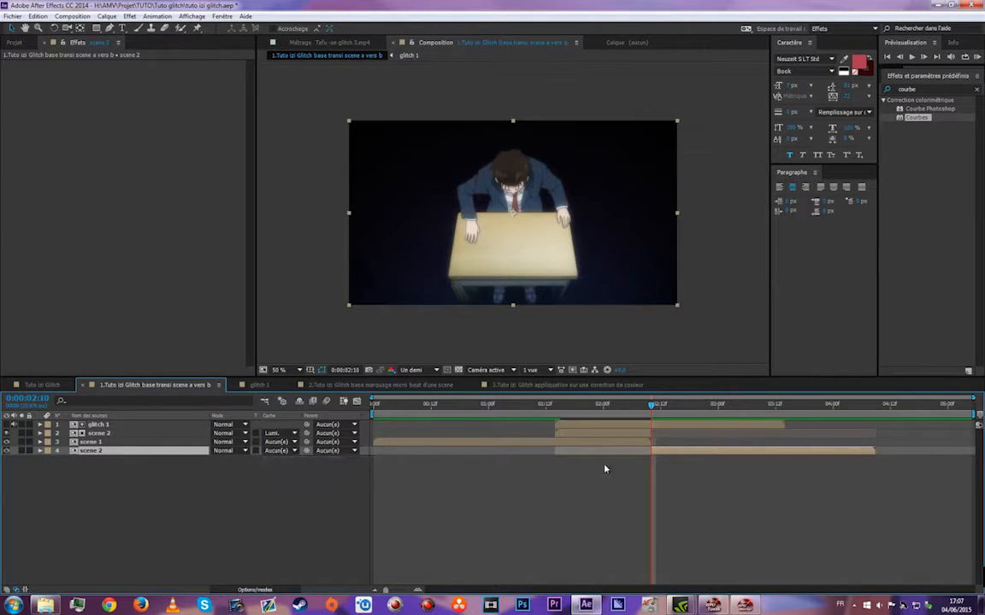
- Give the glitch 1 layer the Rose label and the matted scene 2 segment the Fuchsia label
{"action": "left_click", "coordinate": [613, 406]}
{"action": "left_click", "coordinate": [583, 432]}
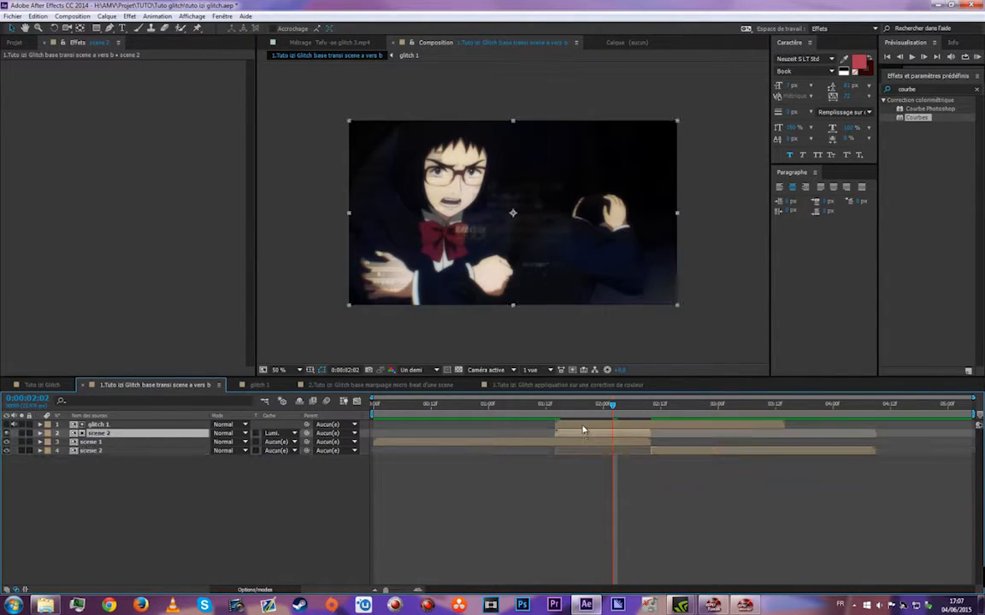
{"action": "left_click", "coordinate": [584, 425], "text": "ctrl"}
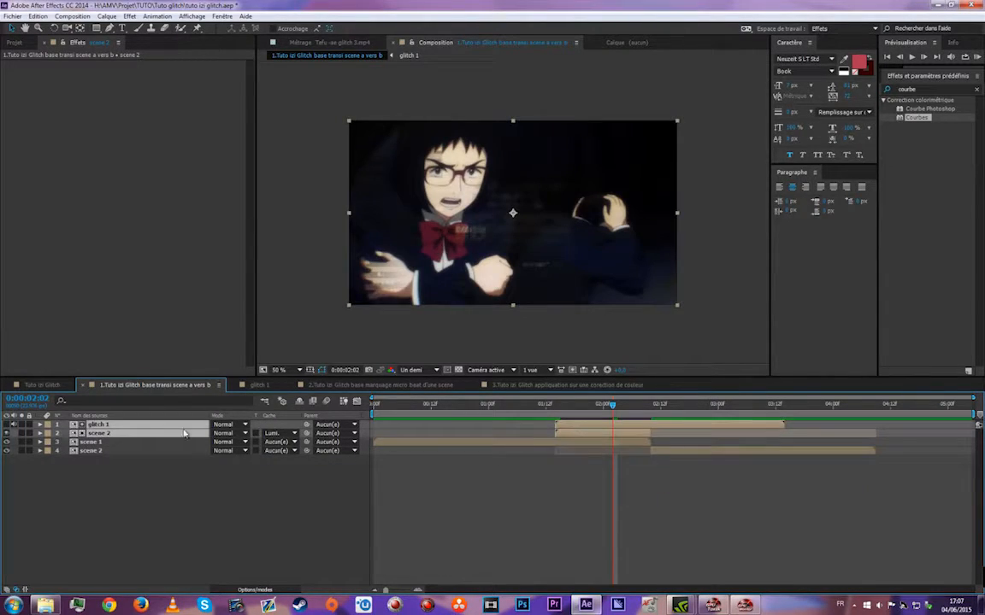
{"action": "left_click", "coordinate": [47, 425]}
{"action": "left_click", "coordinate": [80, 287]}
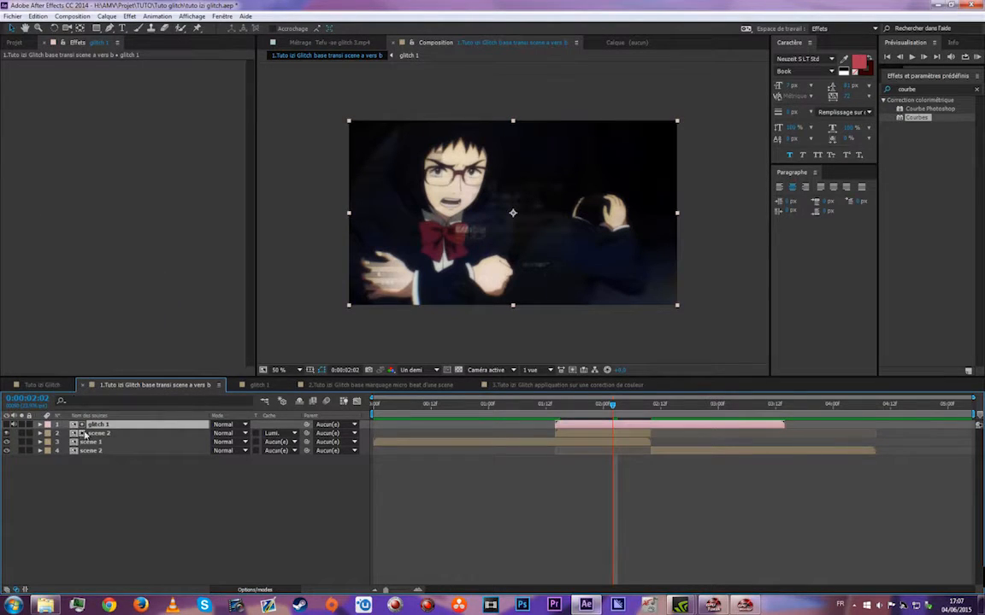
{"action": "left_click", "coordinate": [47, 433]}
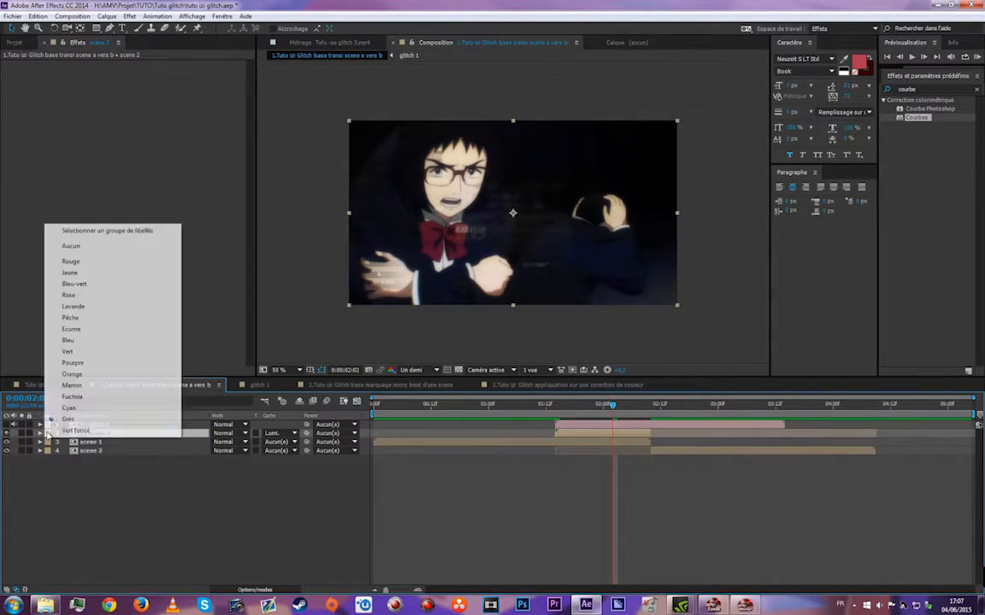
{"action": "left_click", "coordinate": [71, 397]}
- End the work area at the end of scene 2 and trim the composition to it, keeping the start at zero
{"action": "mouse_move", "coordinate": [611, 408]}
{"action": "left_mouse_down"}
{"action": "mouse_move", "coordinate": [536, 407]}
{"action": "mouse_move", "coordinate": [651, 409]}
{"action": "mouse_move", "coordinate": [561, 408]}
{"action": "mouse_move", "coordinate": [612, 408]}
{"action": "mouse_move", "coordinate": [620, 422]}
{"action": "left_mouse_up"}
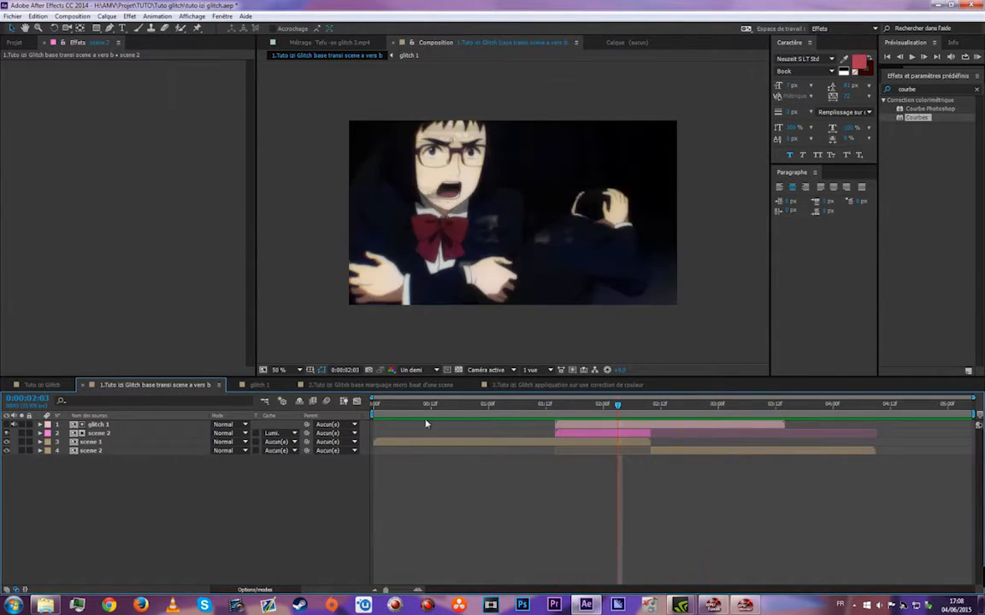
{"action": "left_click_drag", "start_coordinate": [373, 415], "coordinate": [514, 414]}
{"action": "left_click_drag", "start_coordinate": [975, 414], "coordinate": [876, 422]}
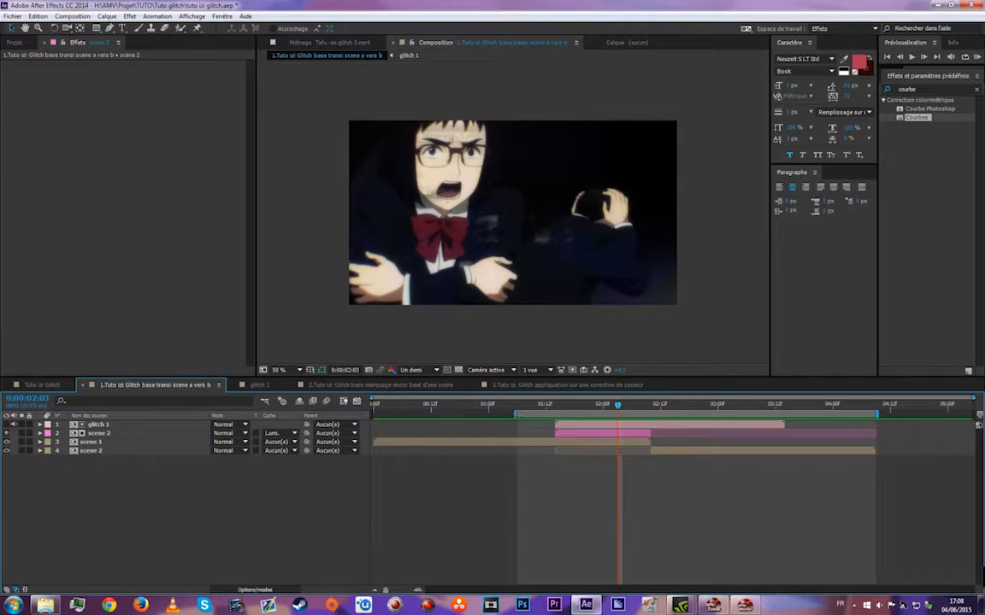
{"action": "right_click", "coordinate": [549, 414]}
{"action": "left_click", "coordinate": [560, 447]}
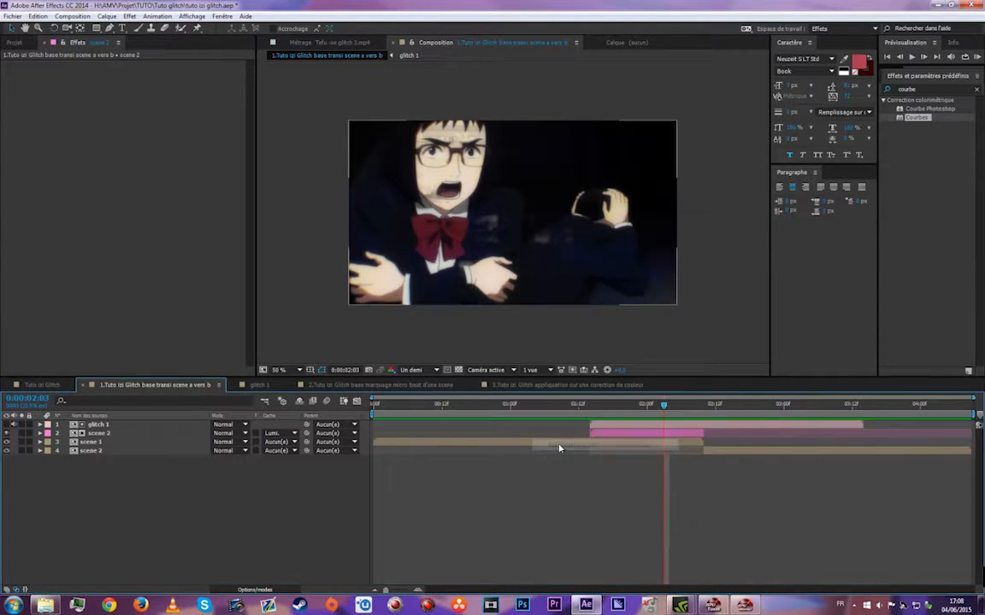
- Start the work area shortly before the glitch 1 layer and preview the transition from scene 1 to scene 2
{"action": "left_click_drag", "start_coordinate": [373, 416], "coordinate": [526, 426]}
{"action": "key", "text": "KP_0"}
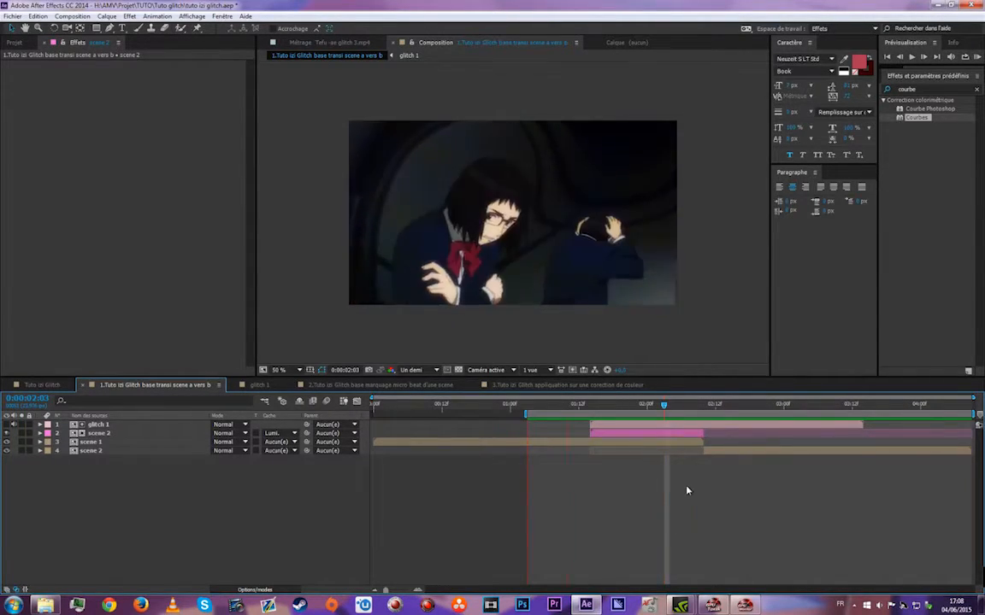
{"action": "key", "text": "space"}
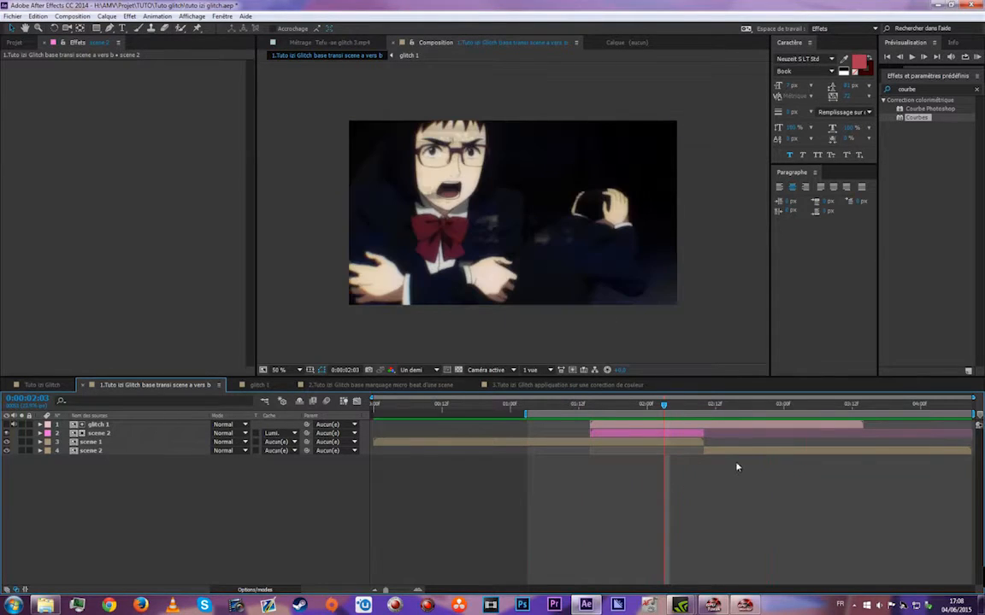
{"action": "left_click_drag", "start_coordinate": [703, 406], "coordinate": [735, 427]}
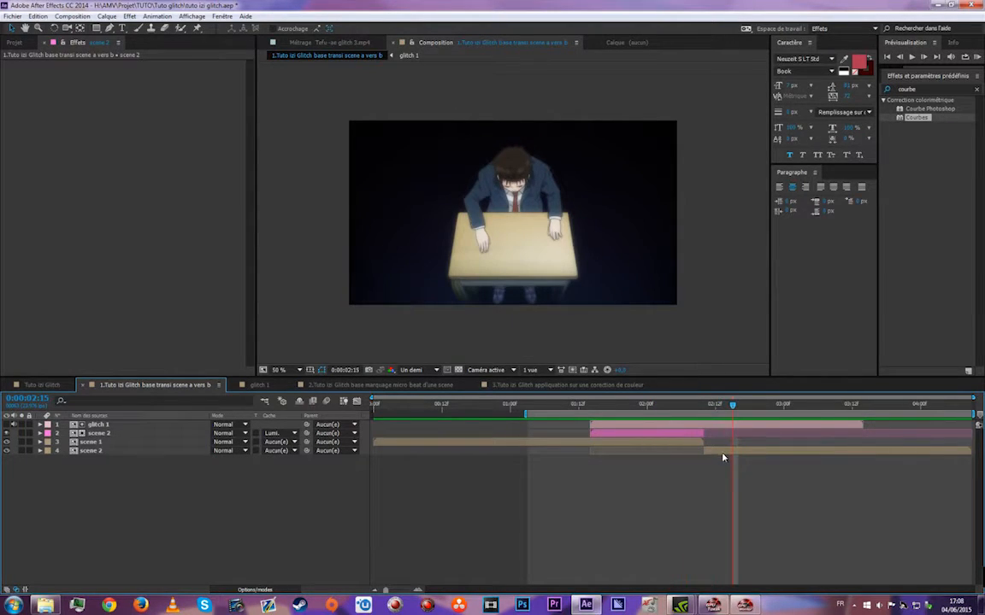
{"action": "left_click", "coordinate": [723, 451]}
{"action": "left_click", "coordinate": [694, 407]}
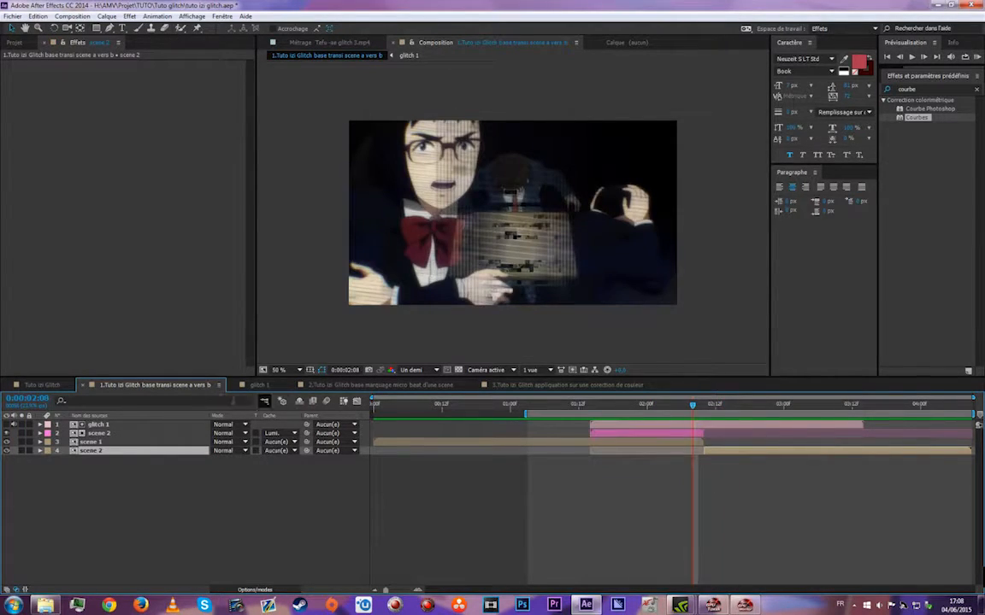
- In the glitch 1 composition at 0:00:02:10, set the Niveaux input white to 171 and input black to 5
{"action": "left_click", "coordinate": [259, 386]}
{"action": "left_click_drag", "start_coordinate": [588, 408], "coordinate": [623, 413]}
{"action": "mouse_move", "coordinate": [160, 131]}
{"action": "left_mouse_down"}
{"action": "mouse_move", "coordinate": [138, 128]}
{"action": "mouse_move", "coordinate": [171, 130]}
{"action": "left_mouse_up"}
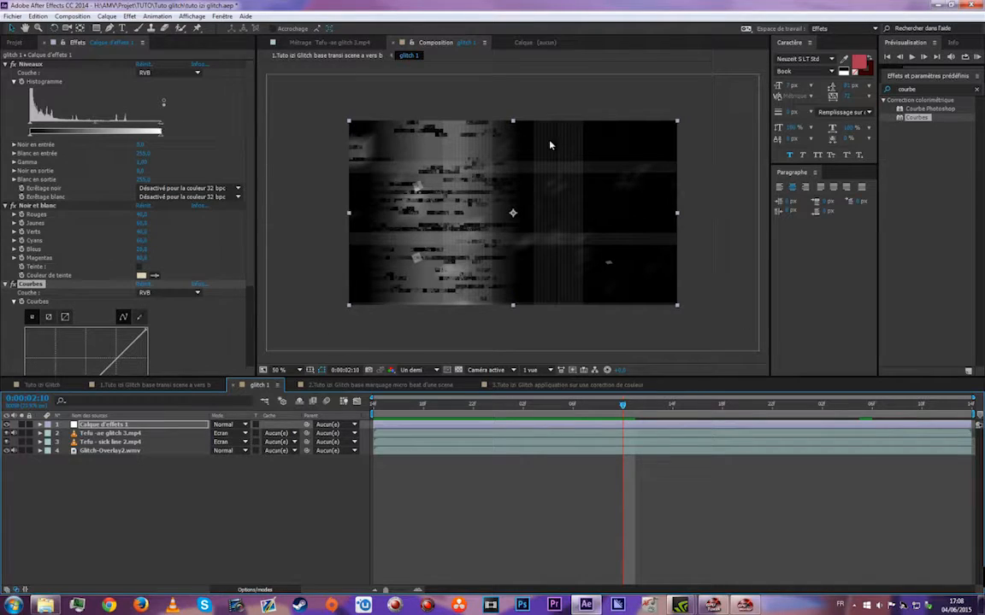
{"action": "left_click_drag", "start_coordinate": [161, 130], "coordinate": [111, 128]}
{"action": "left_click_drag", "start_coordinate": [29, 130], "coordinate": [32, 129]}
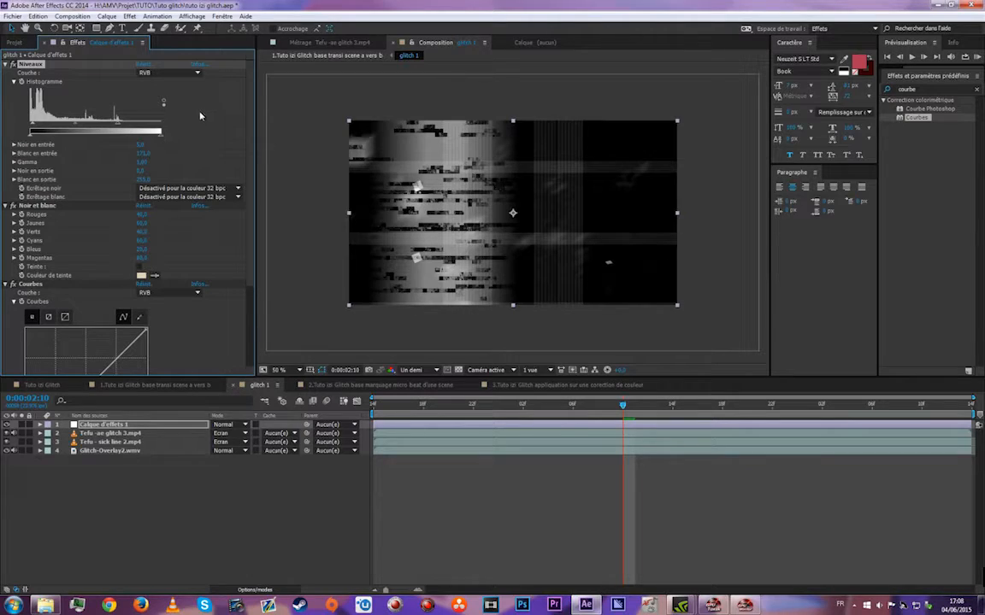
- Collapse the Niveaux and Noir et blanc settings and pull down the lower part of the RVB curve in Courbes
{"action": "left_click", "coordinate": [7, 65]}
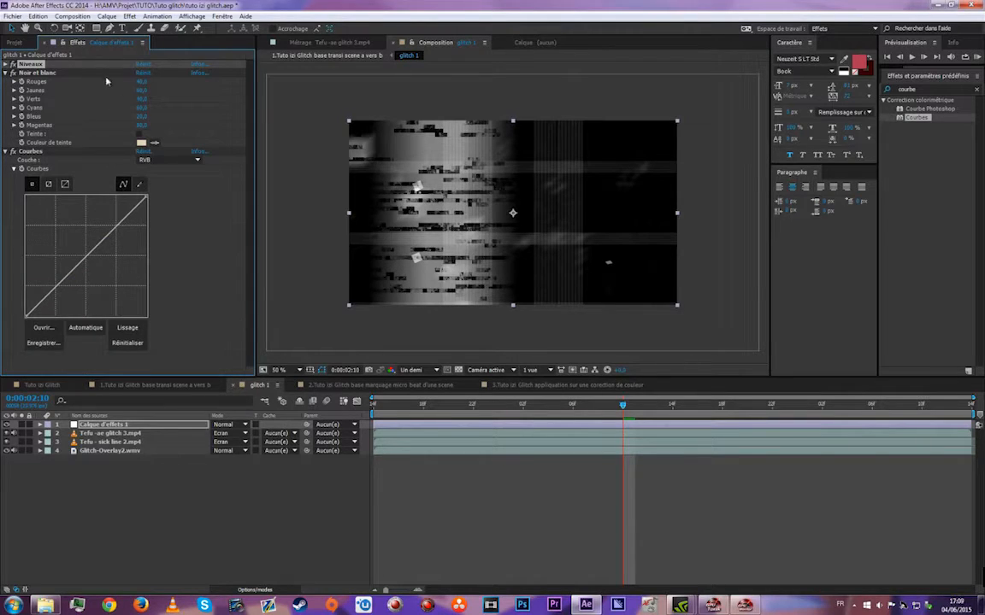
{"action": "left_click", "coordinate": [7, 74]}
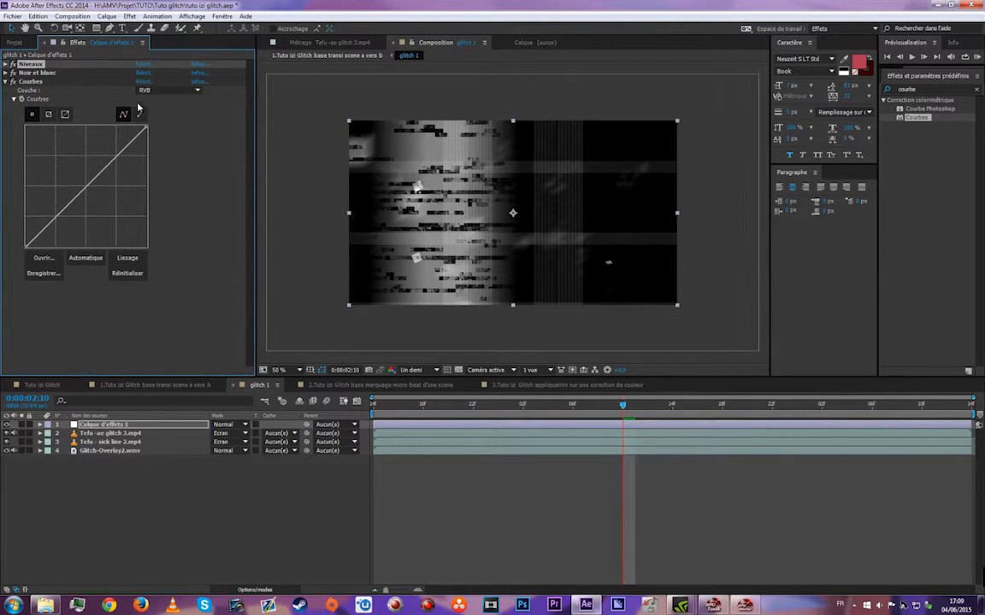
{"action": "mouse_move", "coordinate": [53, 221]}
{"action": "left_mouse_down"}
{"action": "mouse_move", "coordinate": [57, 231]}
{"action": "mouse_move", "coordinate": [45, 232]}
{"action": "left_mouse_up"}
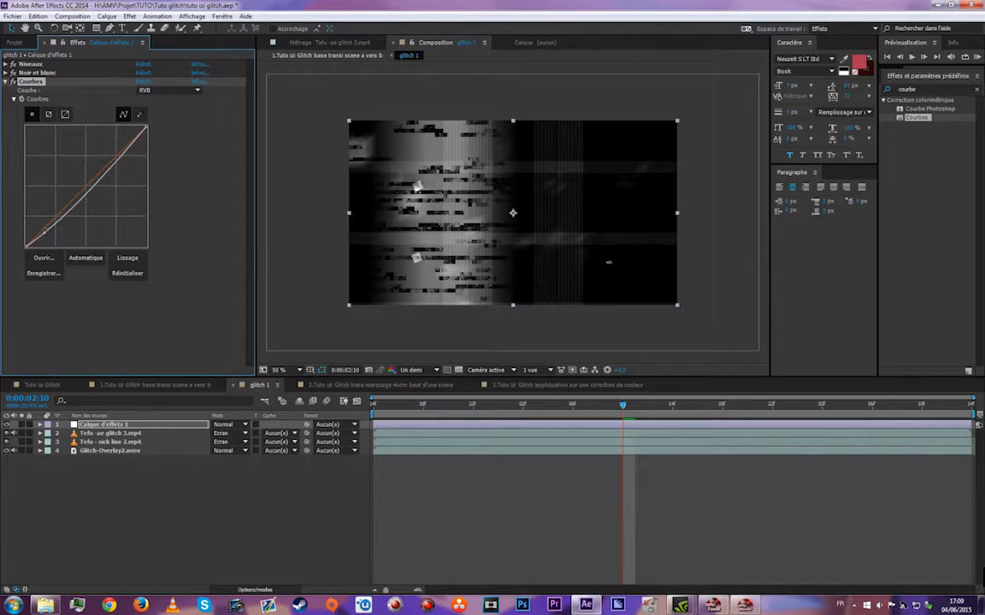
- Raise the upper part of the RVB curve and view the transition composition at 0:00:02:01 in full (Intégrale) resolution
{"action": "left_click_drag", "start_coordinate": [123, 155], "coordinate": [129, 143]}
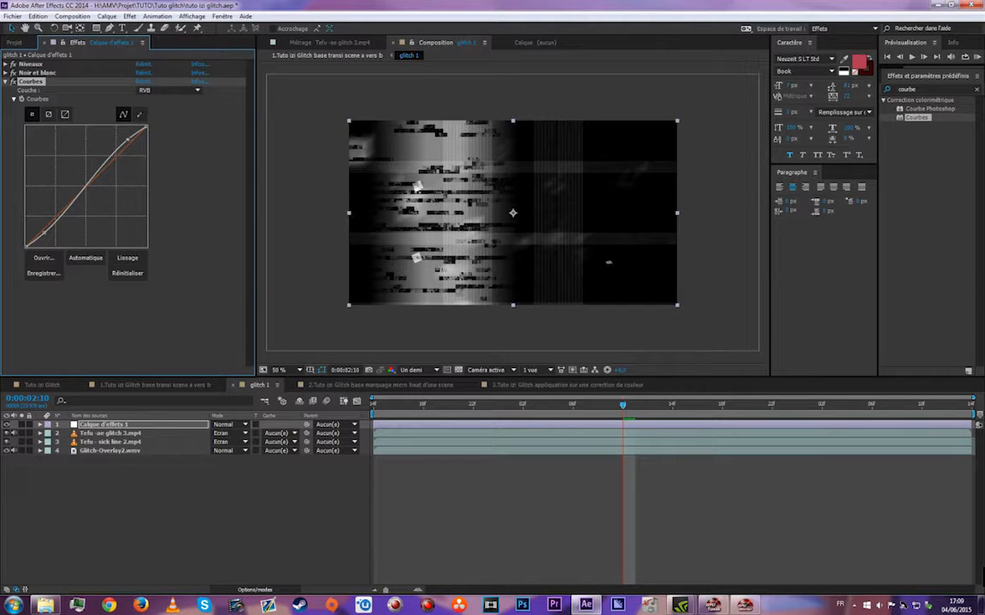
{"action": "left_click", "coordinate": [192, 387]}
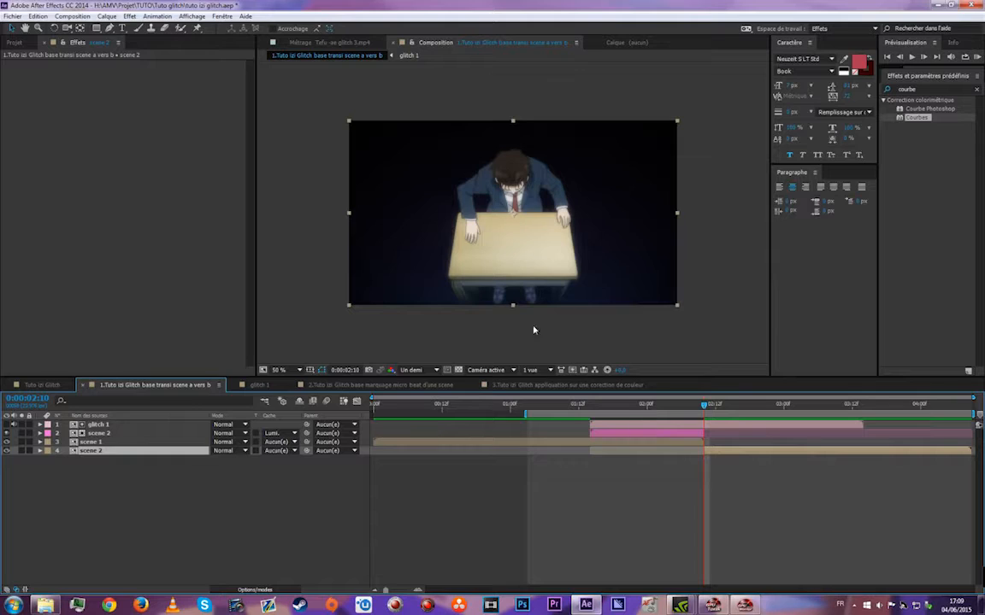
{"action": "left_click_drag", "start_coordinate": [673, 405], "coordinate": [652, 406]}
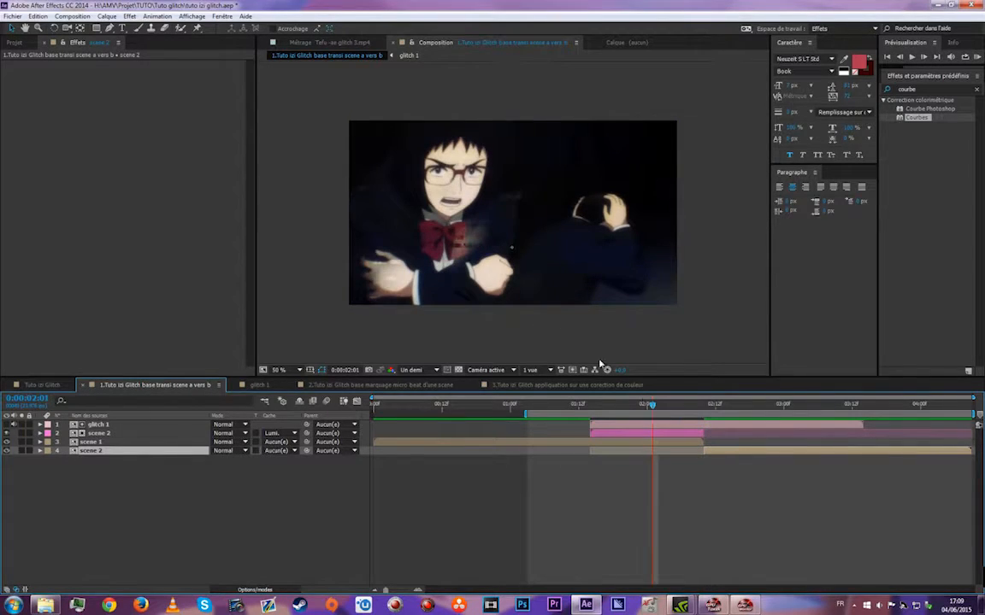
{"action": "scroll", "coordinate": [447, 262], "scroll_direction": "up", "scroll_amount": 2}
{"action": "left_click_drag", "start_coordinate": [433, 288], "coordinate": [470, 253]}
{"action": "left_click", "coordinate": [414, 369]}
{"action": "left_click", "coordinate": [432, 398]}
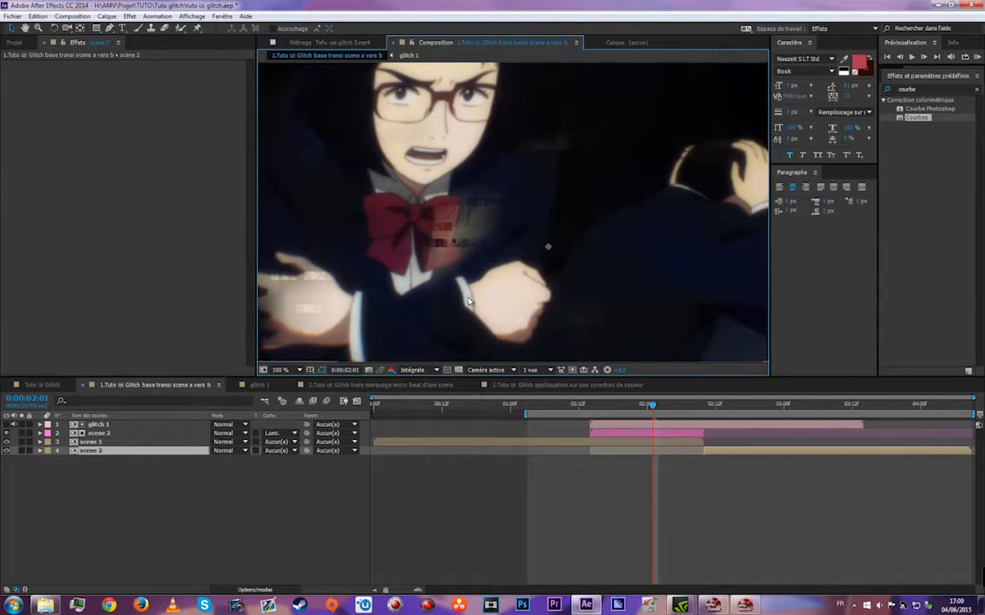
- Lock the viewer on the scene a vers b transition composition and move through its frames to 0:00:02:05
{"action": "scroll", "coordinate": [451, 248], "scroll_direction": "down", "scroll_amount": 2}
{"action": "mouse_move", "coordinate": [652, 405]}
{"action": "left_mouse_down"}
{"action": "mouse_move", "coordinate": [589, 406]}
{"action": "mouse_move", "coordinate": [664, 407]}
{"action": "left_mouse_up"}
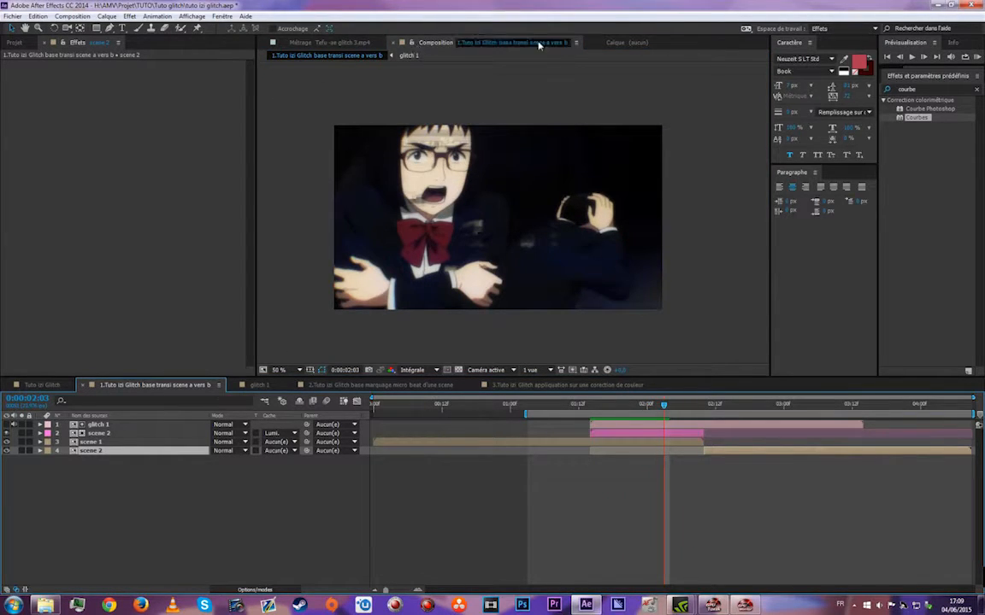
{"action": "left_click", "coordinate": [424, 59]}
{"action": "left_click", "coordinate": [647, 405]}
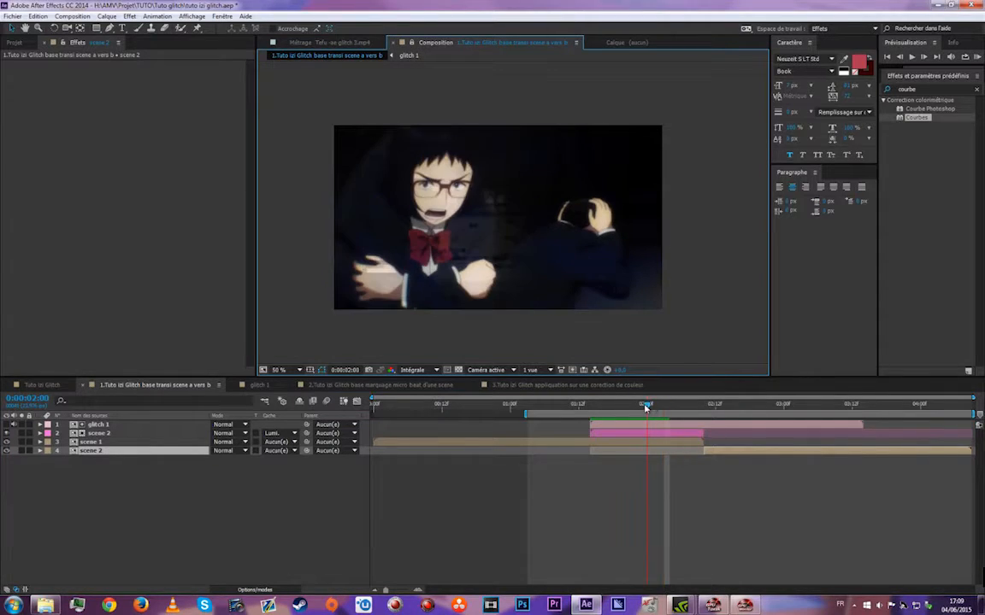
{"action": "left_click", "coordinate": [681, 405]}
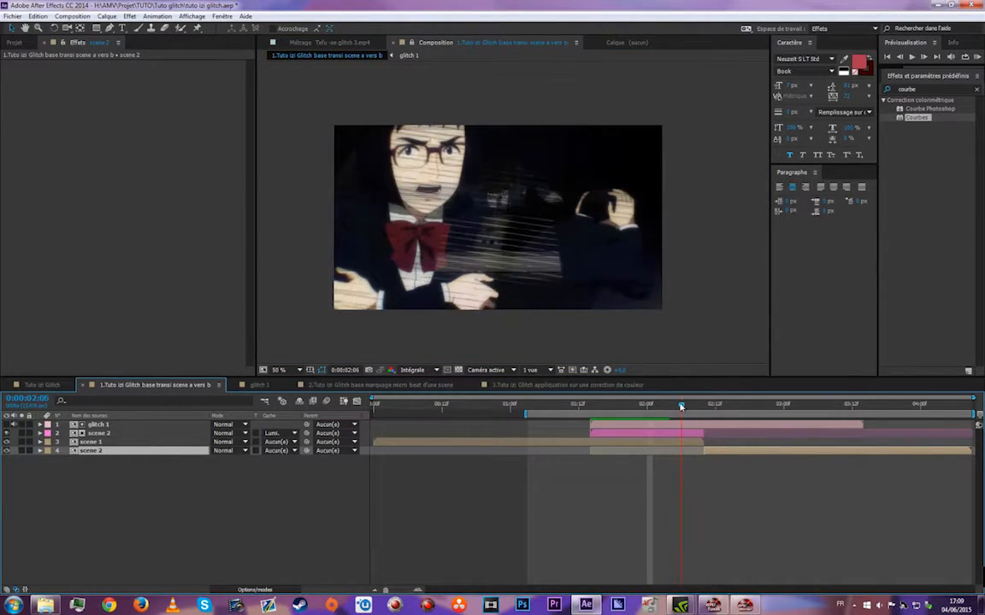
{"action": "left_click", "coordinate": [676, 406]}
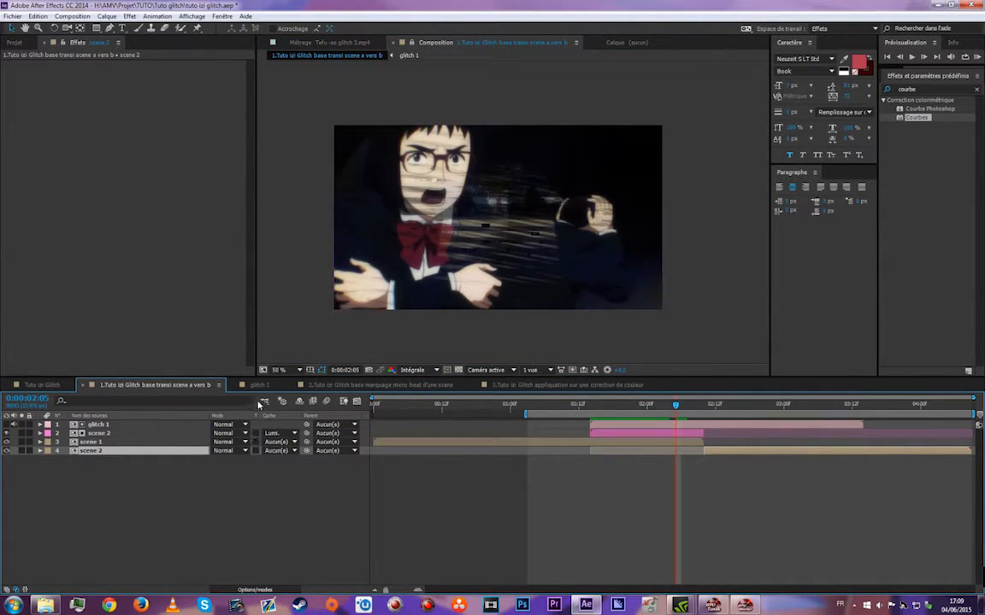
- In the glitch 1 composition, compare the transition with the Calque d'effets 1 layer hidden and shown
{"action": "left_click", "coordinate": [257, 385]}
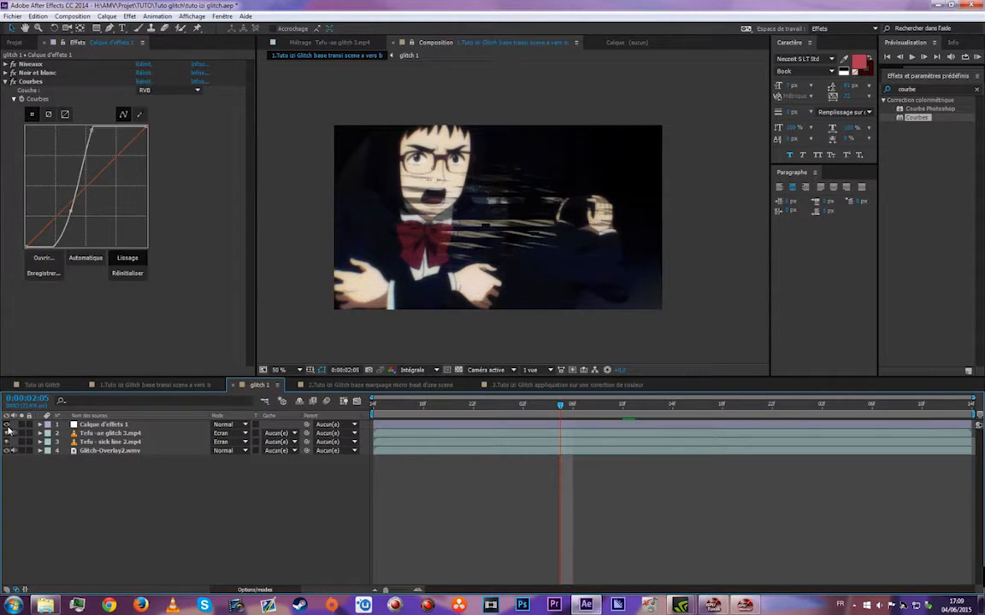
{"action": "left_click", "coordinate": [7, 424]}
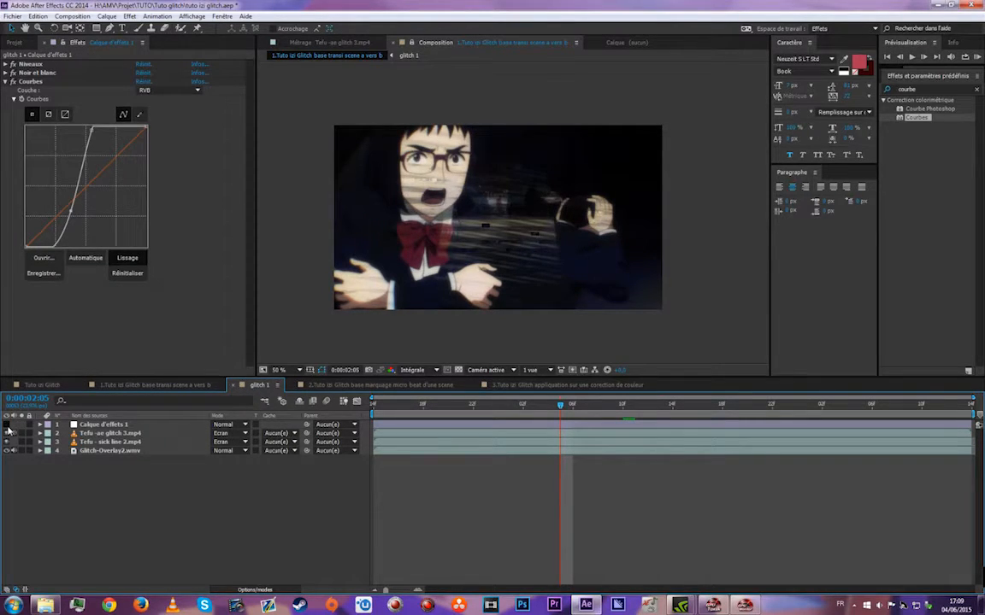
{"action": "left_click", "coordinate": [147, 444]}
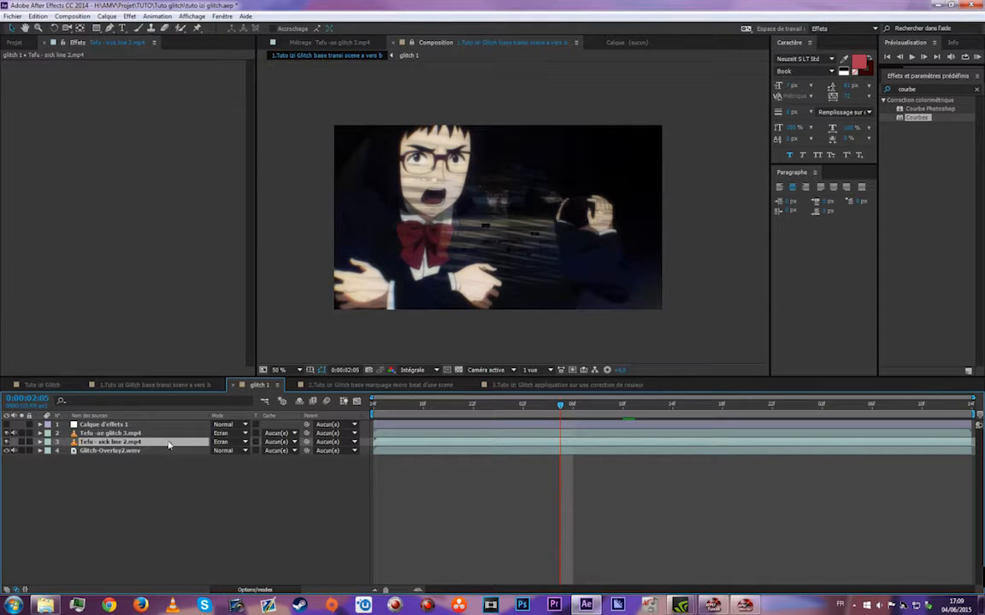
{"action": "left_click", "coordinate": [107, 425]}
{"action": "left_click", "coordinate": [8, 425]}
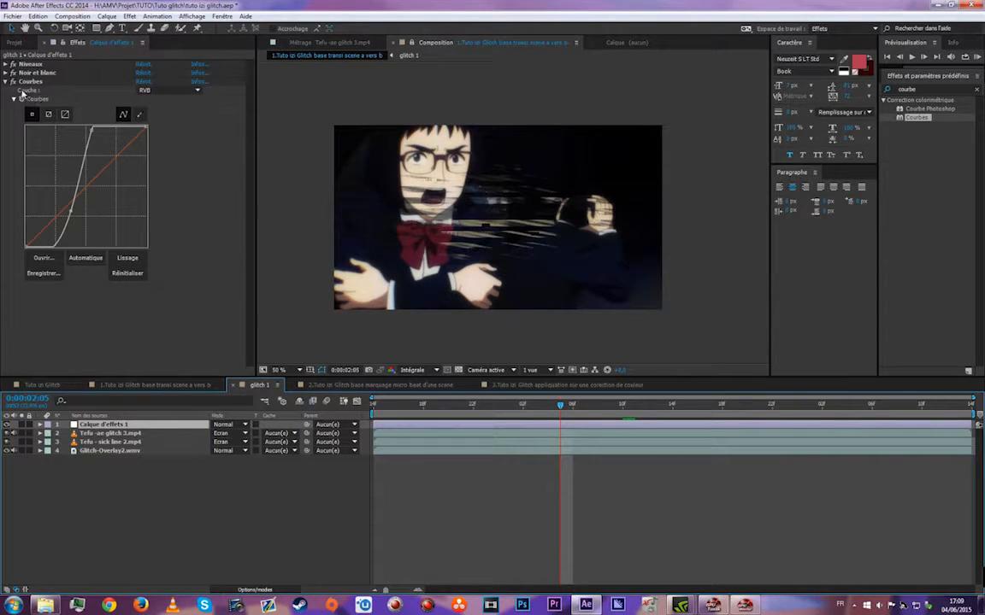
- Reset Courbes and reshape the RVB curve into an S, lowering the dark tones and raising the light tones
{"action": "left_click", "coordinate": [144, 82]}
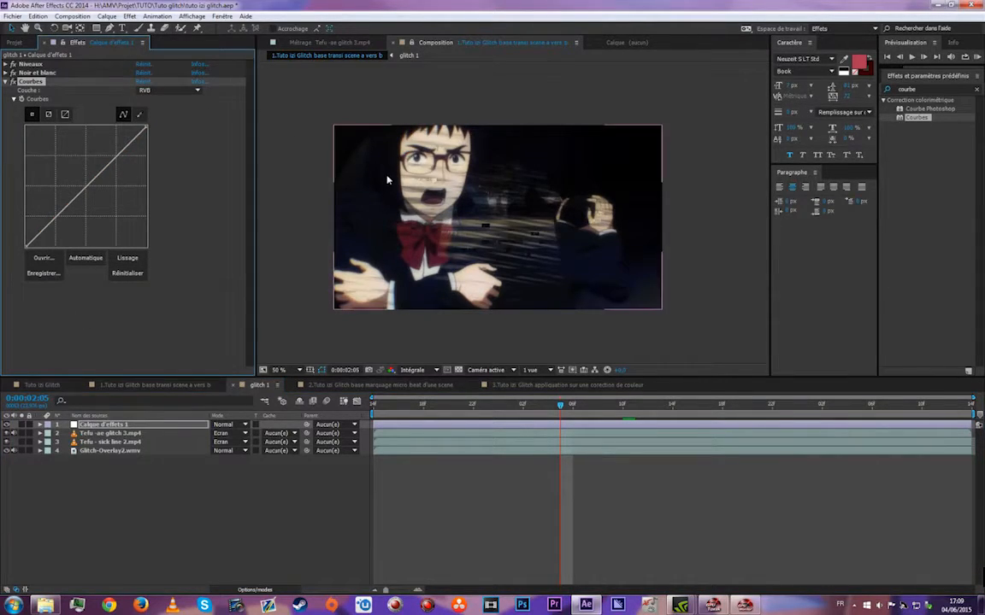
{"action": "scroll", "coordinate": [389, 180], "scroll_direction": "up", "scroll_amount": 1}
{"action": "left_click_drag", "start_coordinate": [415, 207], "coordinate": [439, 200]}
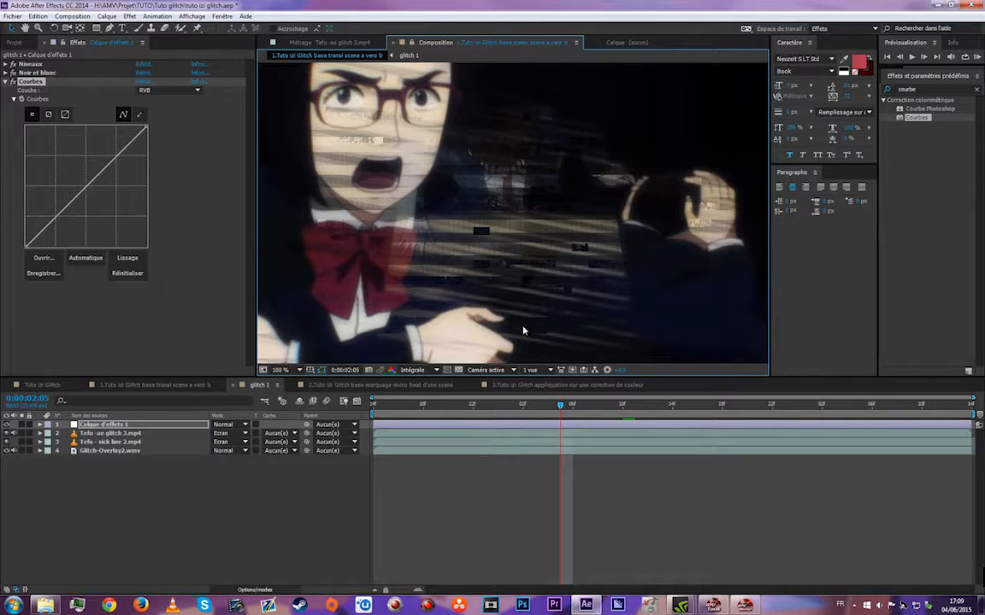
{"action": "left_click", "coordinate": [279, 370]}
{"action": "left_click", "coordinate": [293, 385]}
{"action": "left_click_drag", "start_coordinate": [61, 210], "coordinate": [64, 236]}
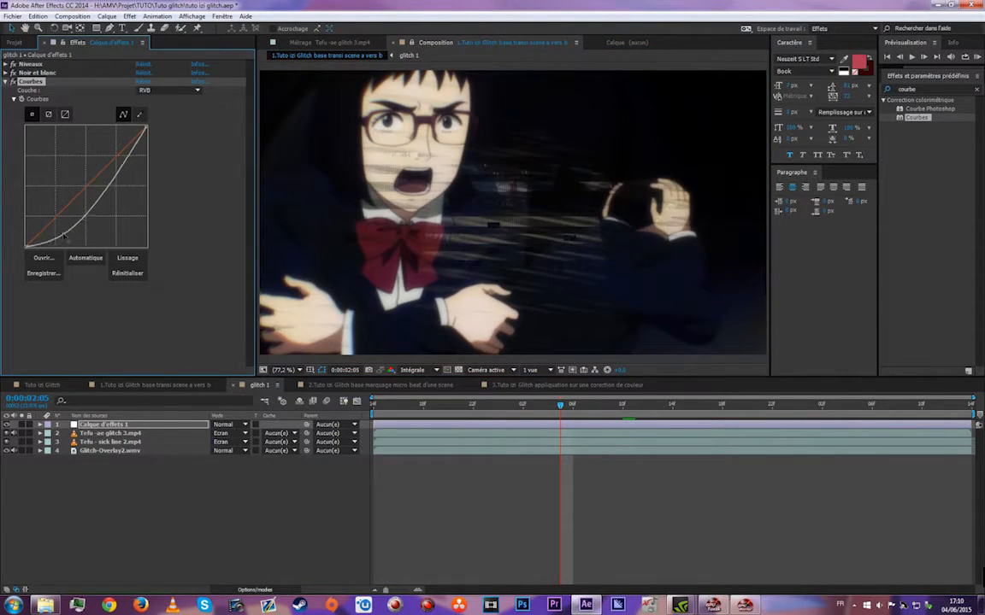
{"action": "left_click_drag", "start_coordinate": [129, 150], "coordinate": [104, 130]}
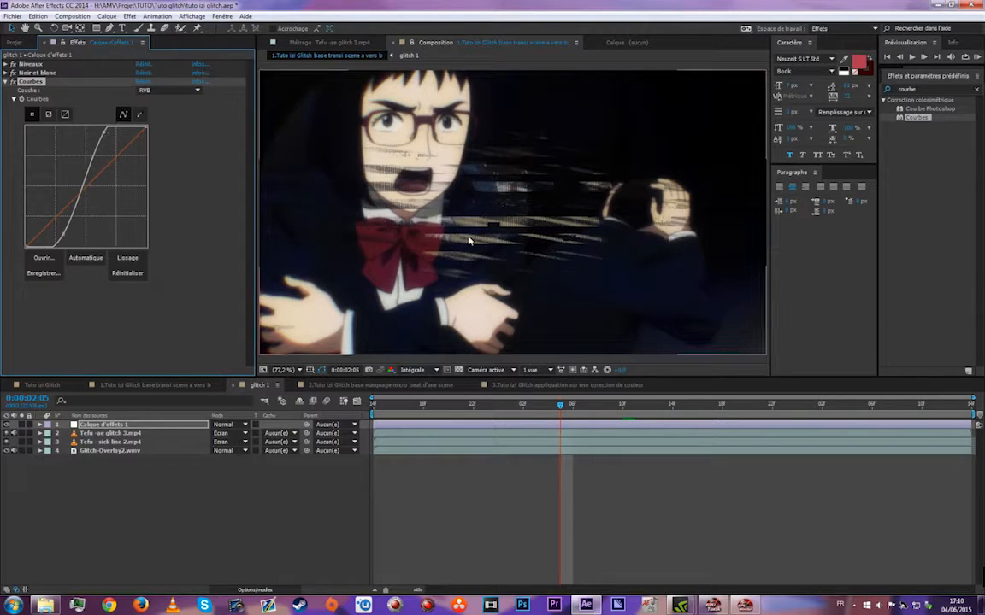
{"action": "left_click_drag", "start_coordinate": [105, 132], "coordinate": [114, 147]}
- Add the Flou accéléré effect to Calque d'effets 1 and enable Recopier les pixels du contour
{"action": "double_click", "coordinate": [906, 89]}
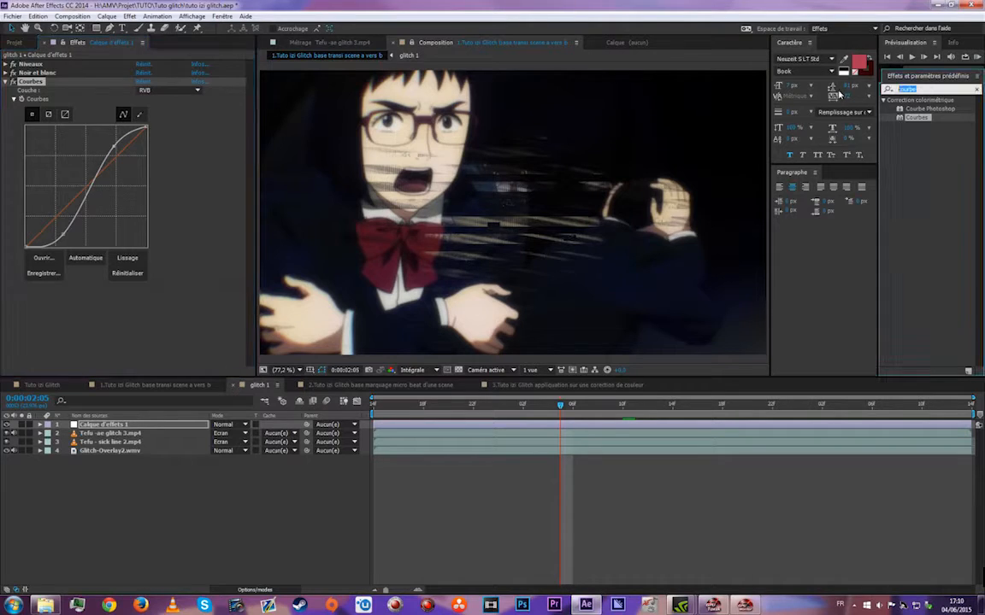
{"action": "type", "text": "flou acc"}
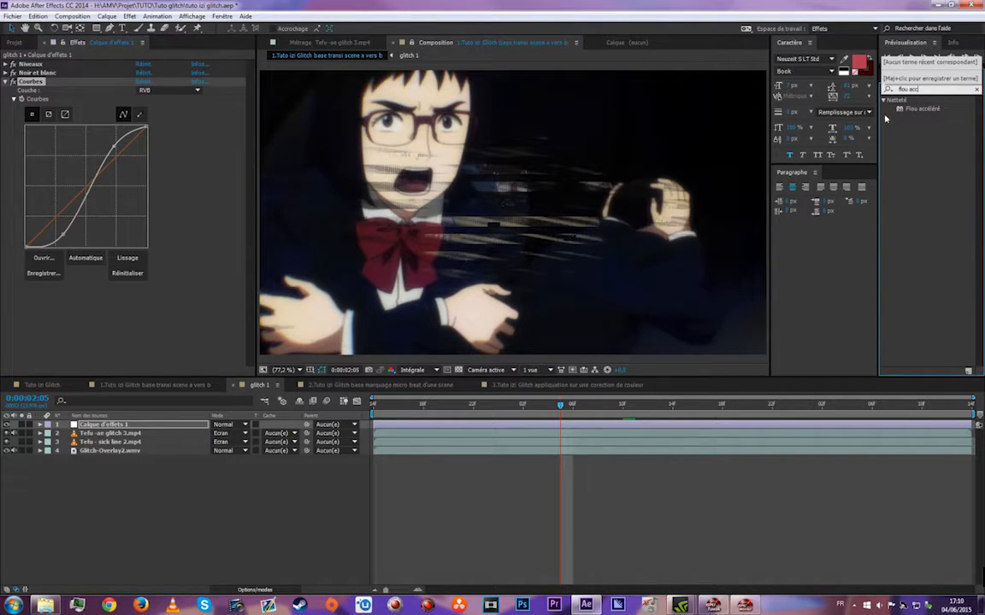
{"action": "left_click_drag", "start_coordinate": [921, 108], "coordinate": [65, 308]}
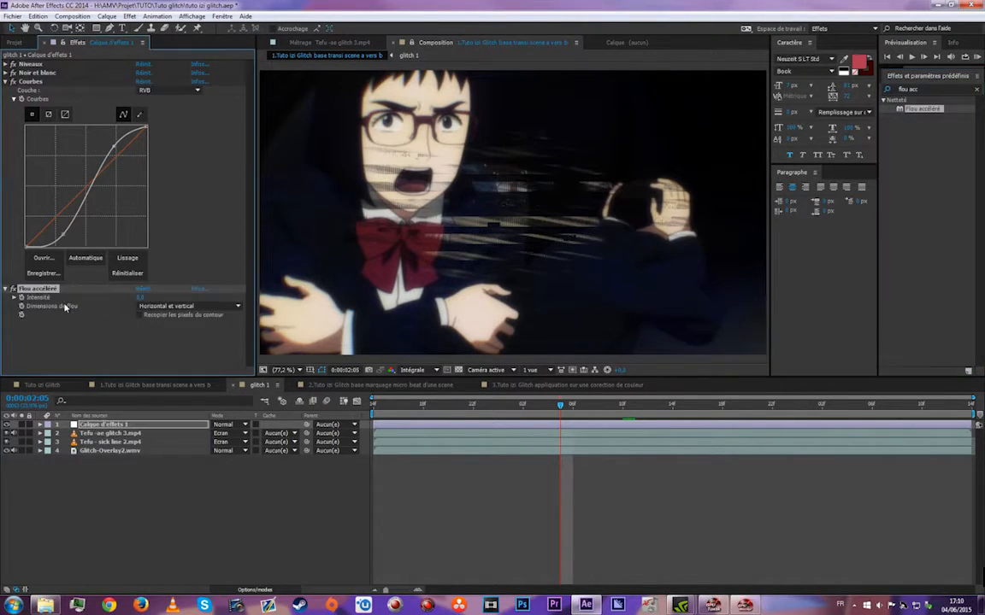
{"action": "left_click", "coordinate": [140, 315]}
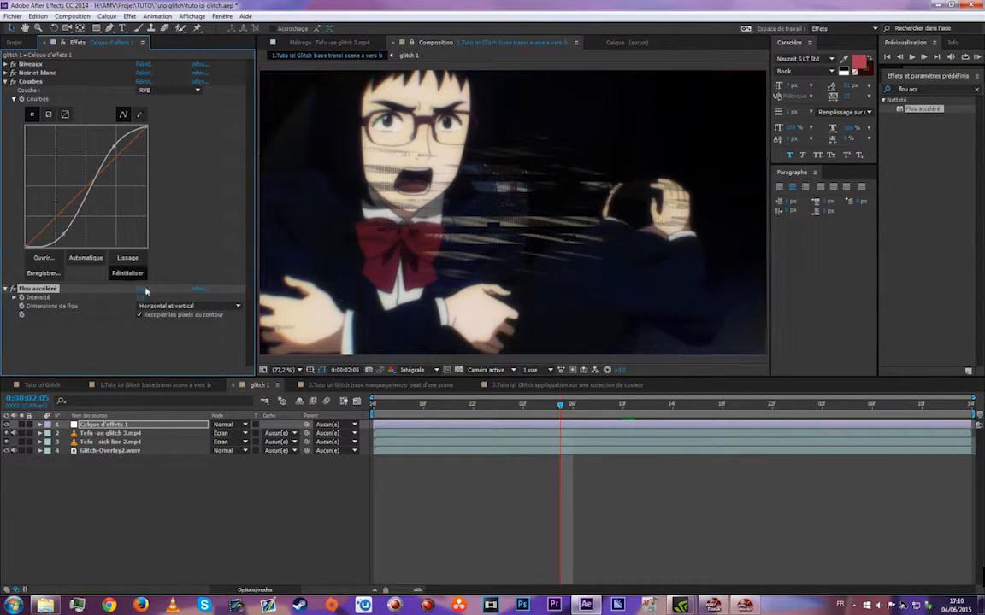
- Set the Flou accéléré intensity to 1,0 and collapse the Courbes and Flou accéléré settings
{"action": "left_click_drag", "start_coordinate": [686, 283], "coordinate": [689, 282]}
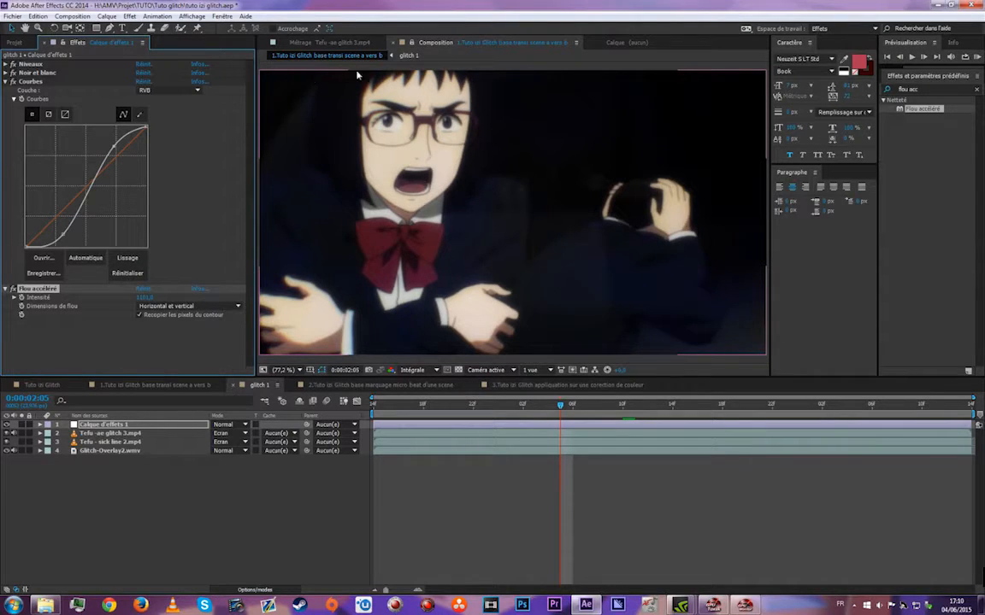
{"action": "left_click", "coordinate": [145, 297]}
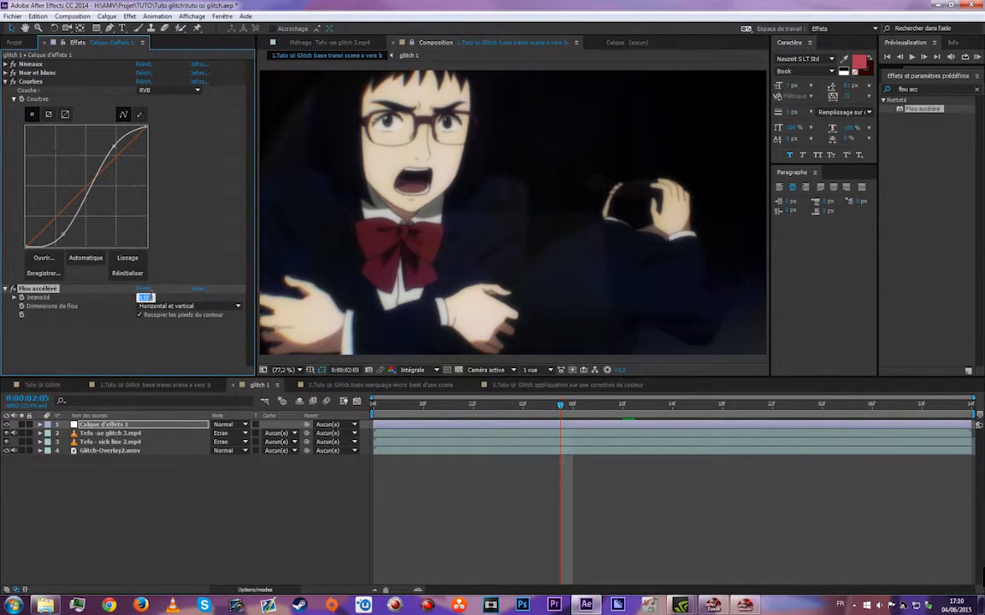
{"action": "key", "text": "Return"}
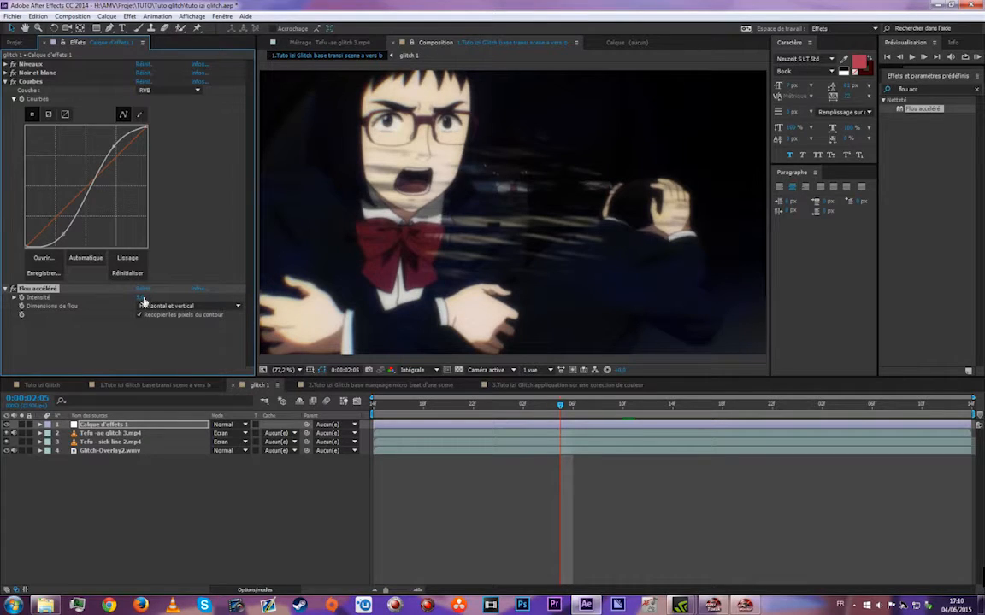
{"action": "key", "text": "Return"}
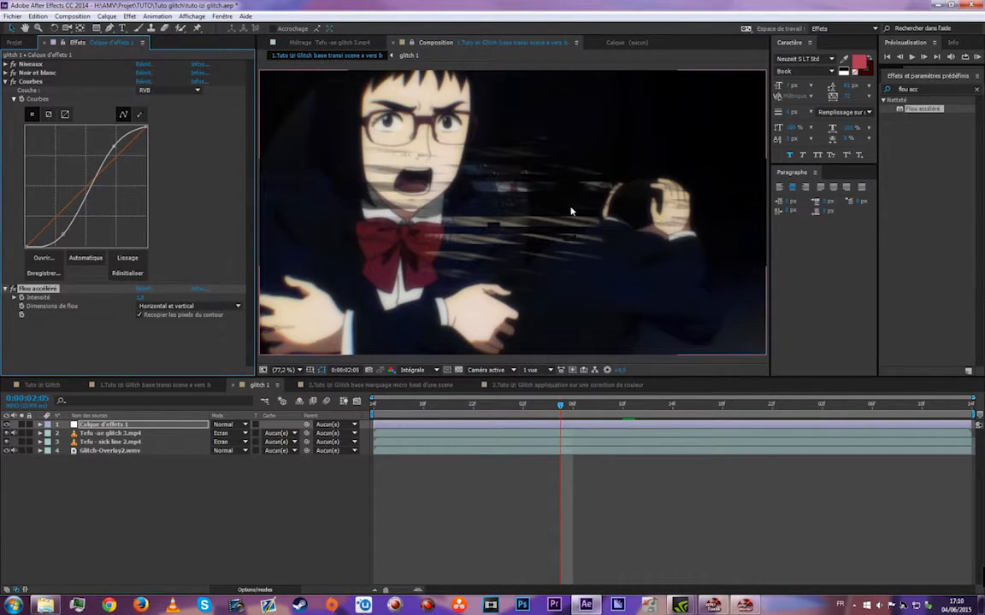
{"action": "left_click", "coordinate": [147, 332]}
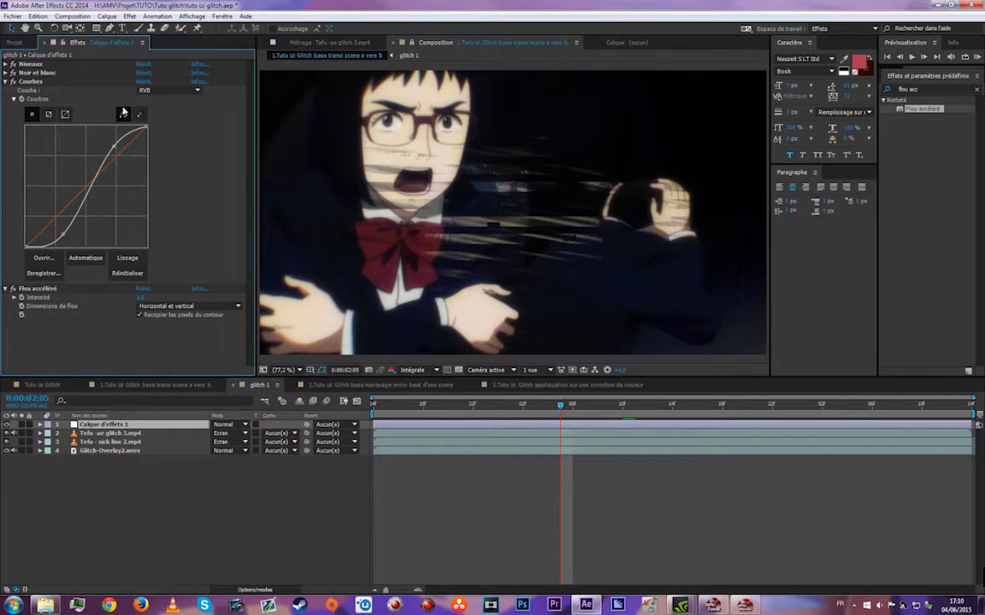
{"action": "left_click", "coordinate": [7, 83]}
{"action": "left_click", "coordinate": [6, 90]}
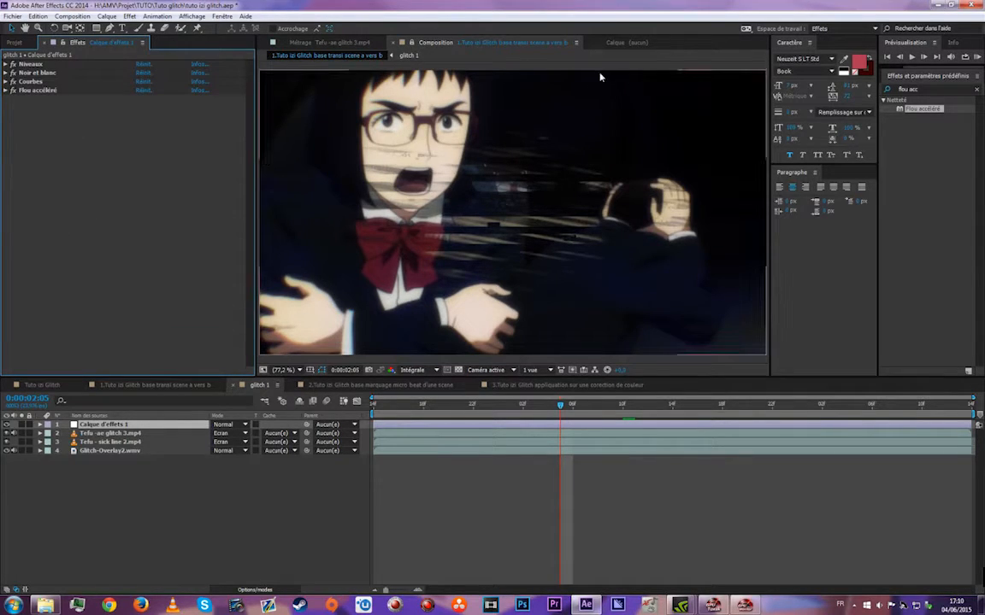
- Close the glitch 1 composition and file it in the project's pre comp folder, collapsing the footage and pre comp folders
{"action": "left_click", "coordinate": [234, 386]}
{"action": "left_click", "coordinate": [15, 43]}
{"action": "scroll", "coordinate": [65, 213], "scroll_direction": "up", "scroll_amount": 8}
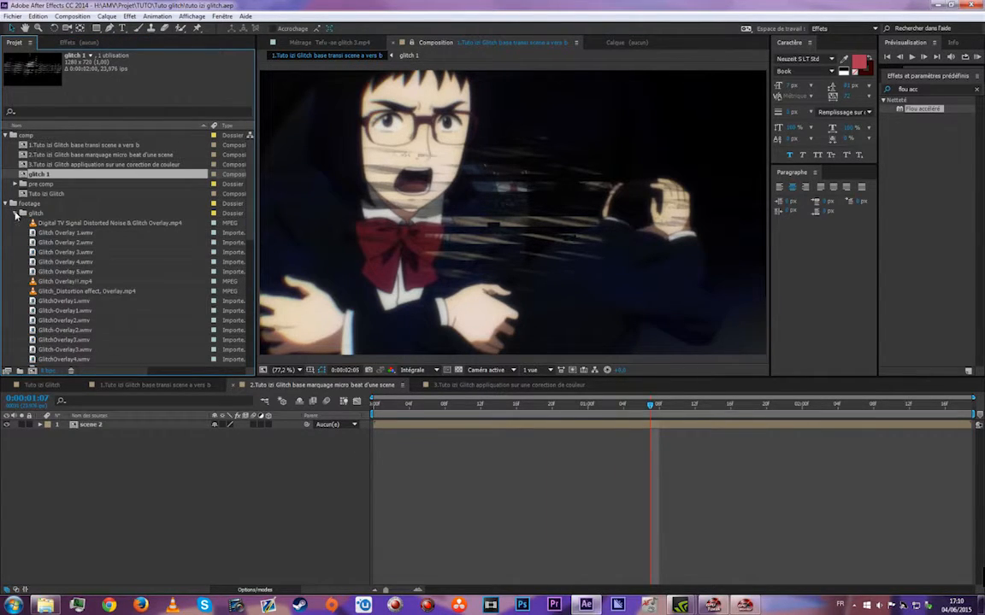
{"action": "left_click", "coordinate": [15, 213]}
{"action": "left_click", "coordinate": [6, 205]}
{"action": "left_click_drag", "start_coordinate": [41, 176], "coordinate": [46, 186]}
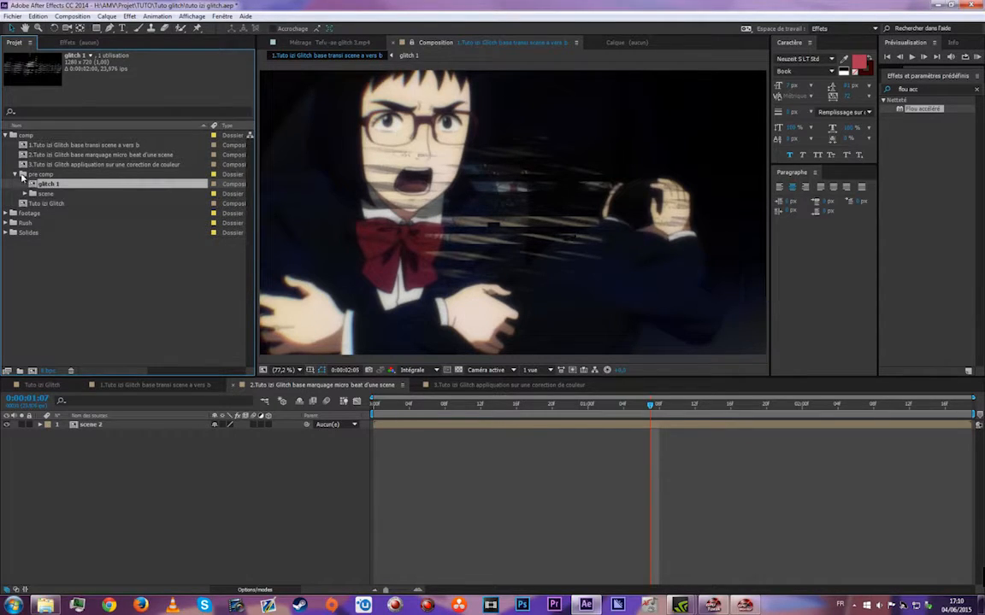
{"action": "left_click", "coordinate": [24, 174]}
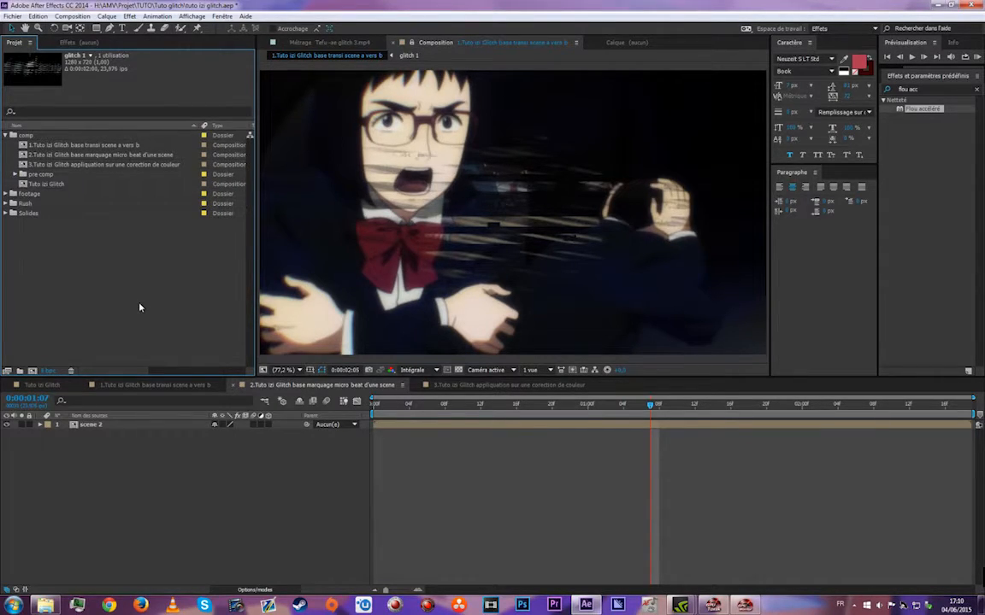
{"action": "left_click", "coordinate": [125, 272]}
- Preview the finished glitch transition in the scene a vers b composition
{"action": "left_click", "coordinate": [189, 386]}
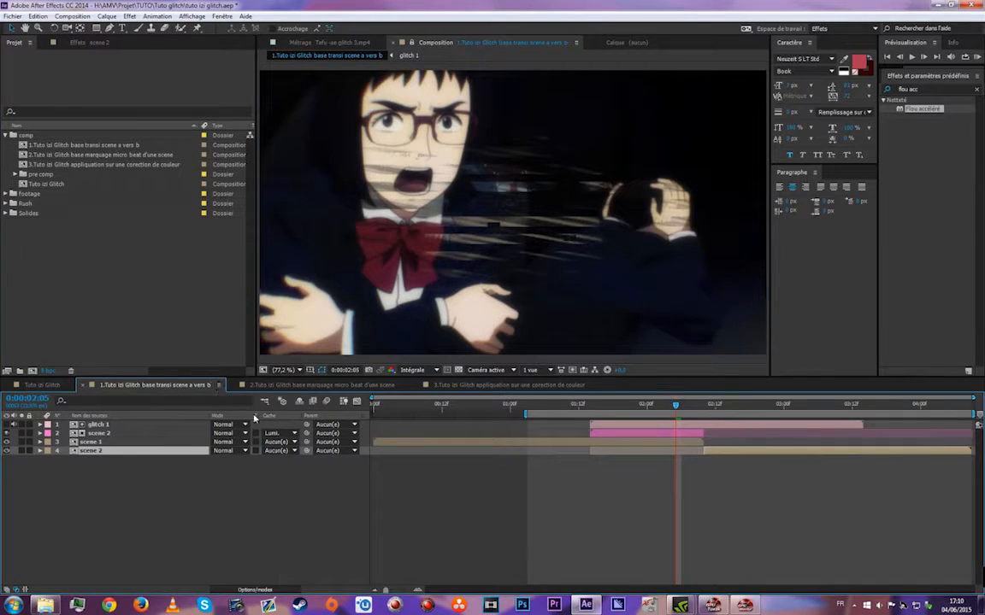
{"action": "left_click", "coordinate": [600, 495]}
{"action": "key", "text": "space"}
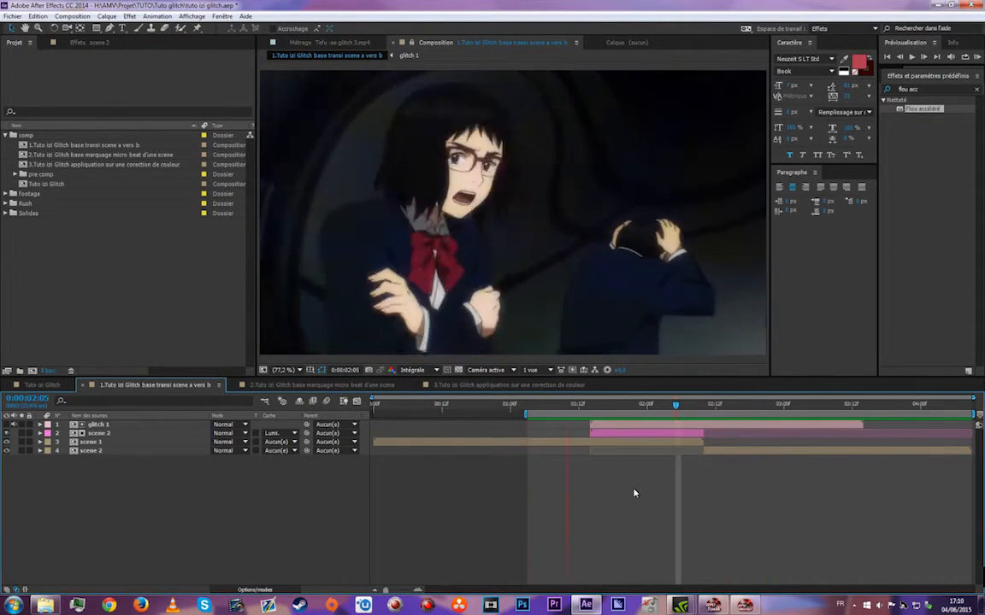
{"action": "key", "text": "space"}
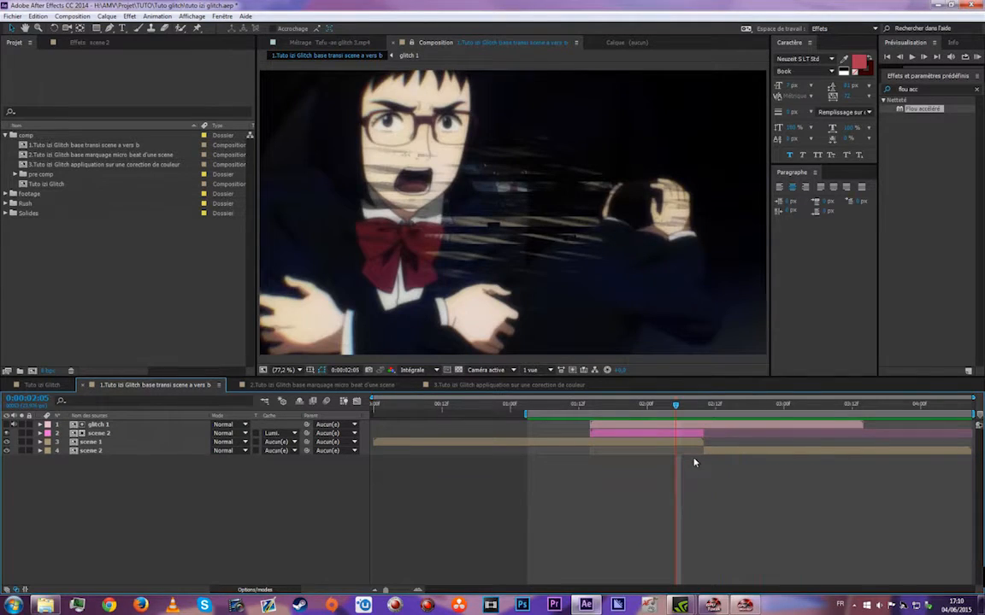
- Extend the bottom scene 2 layer back to the start of glitch 1 and delete the matted scene 2 copy
{"action": "left_click", "coordinate": [705, 451]}
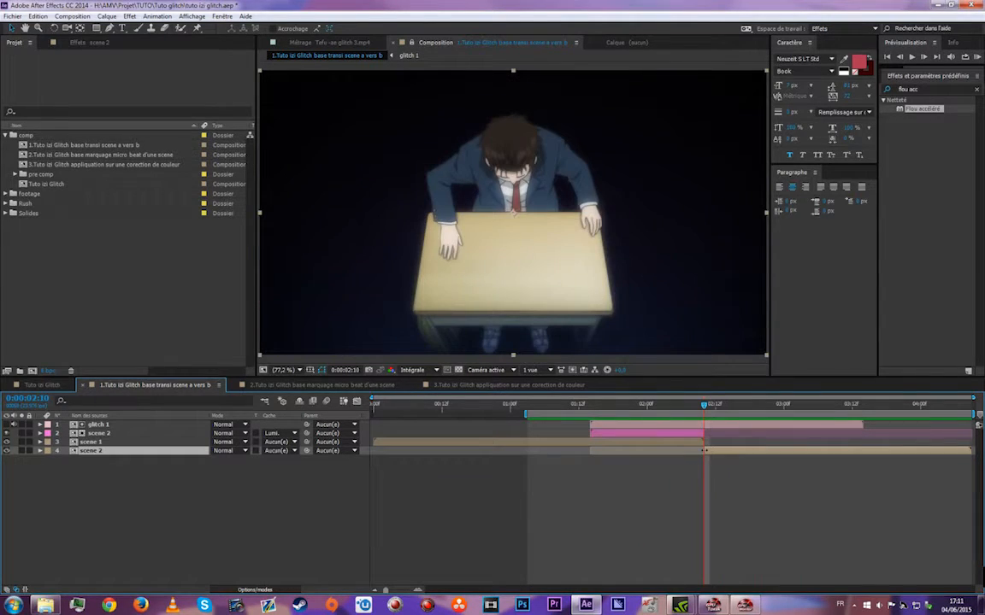
{"action": "left_click", "coordinate": [615, 437]}
{"action": "key", "text": "Delete"}
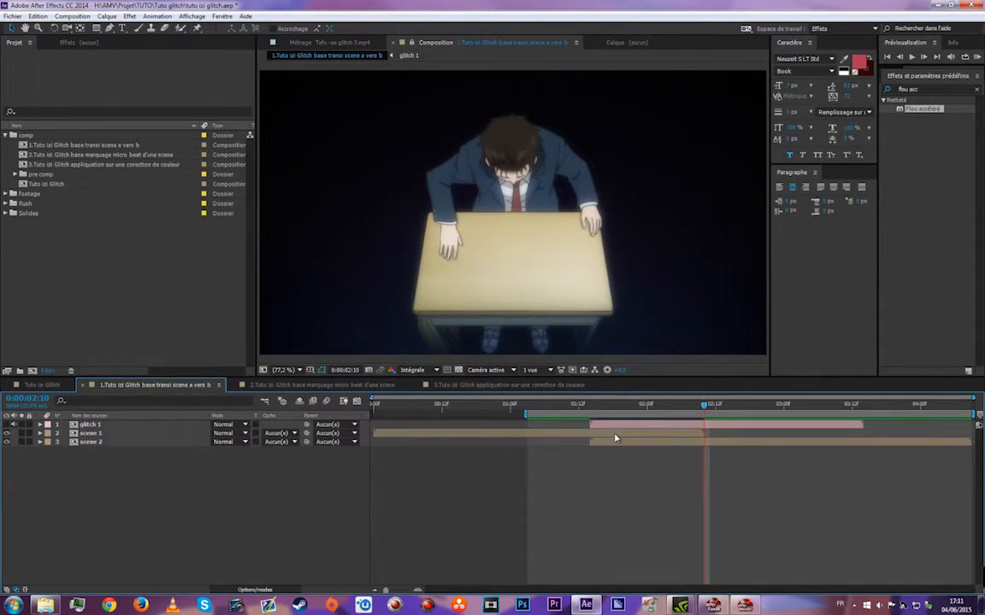
{"action": "left_click", "coordinate": [200, 441]}
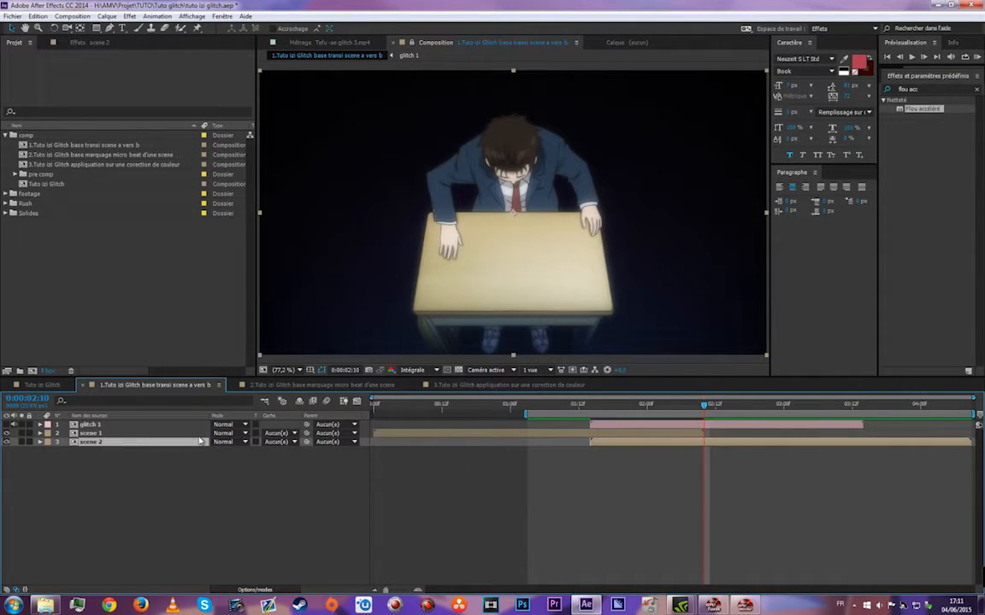
- Make the scene 2 layer 3D and set a Position keyframe at its start
{"action": "left_click", "coordinate": [254, 589]}
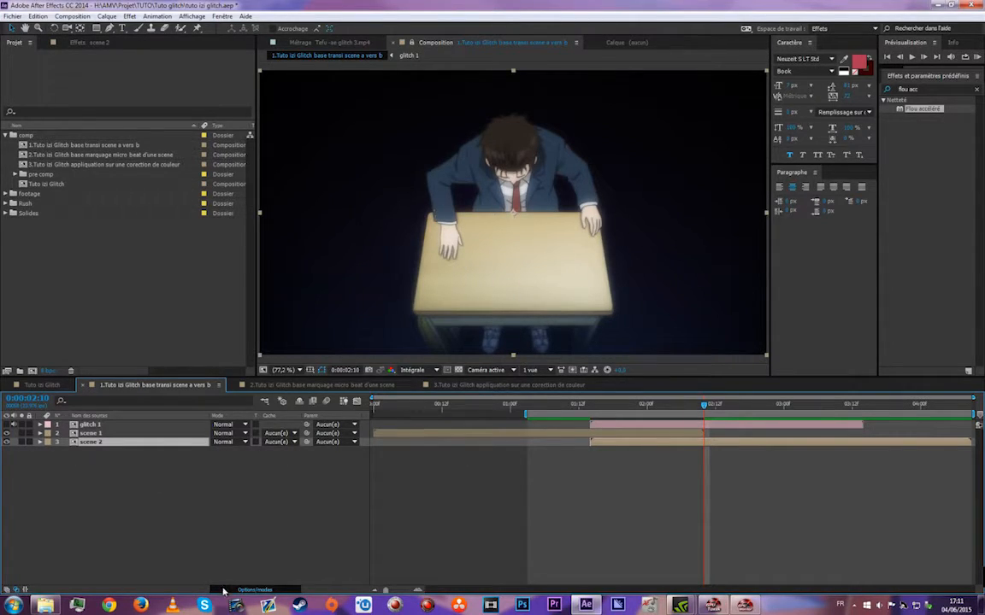
{"action": "left_click", "coordinate": [268, 442]}
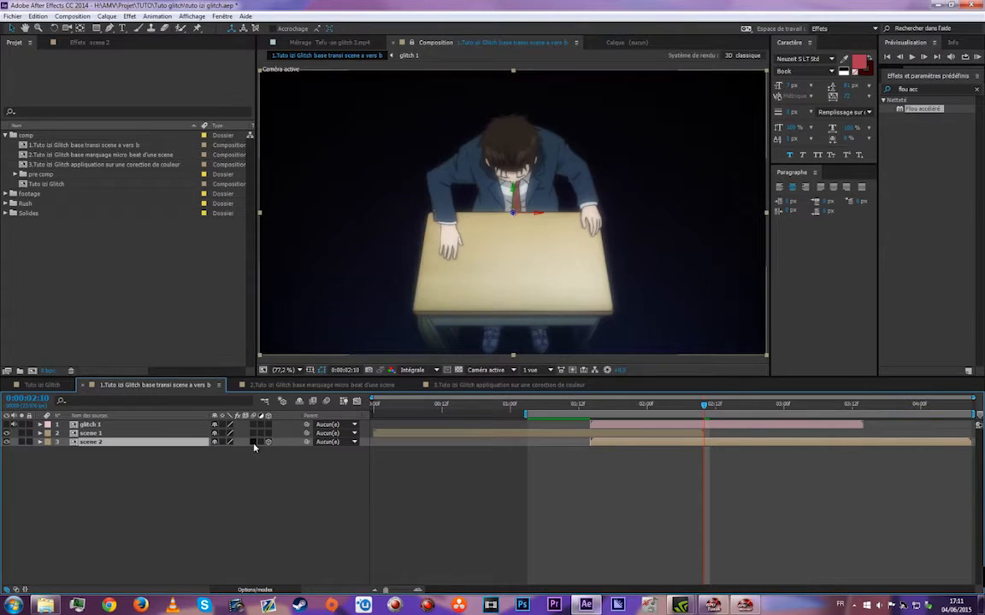
{"action": "key", "text": "p"}
{"action": "left_click", "coordinate": [66, 451]}
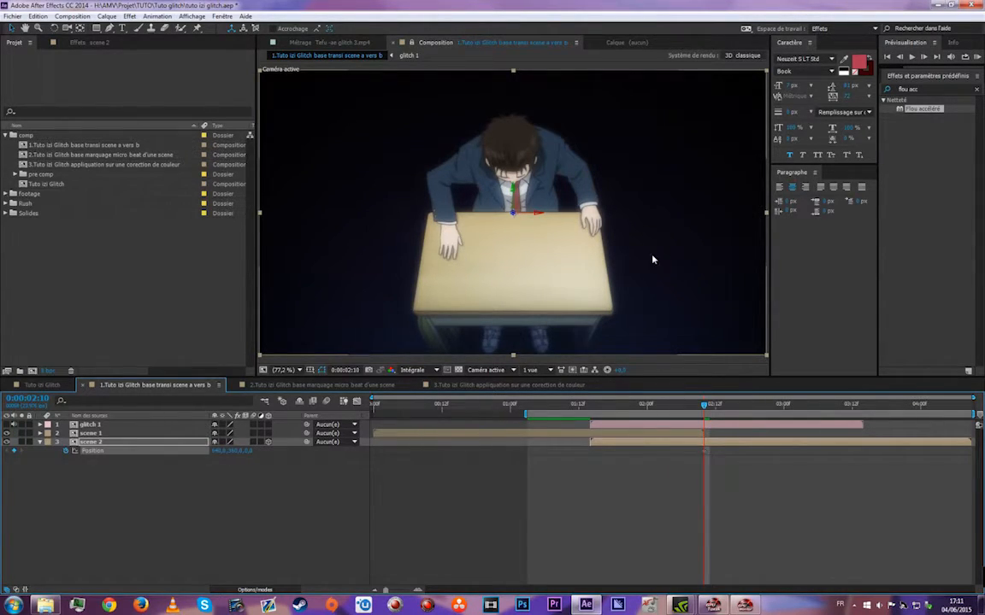
{"action": "scroll", "coordinate": [640, 283], "scroll_direction": "down", "scroll_amount": 1}
{"action": "scroll", "coordinate": [639, 283], "scroll_direction": "up", "scroll_amount": 1}
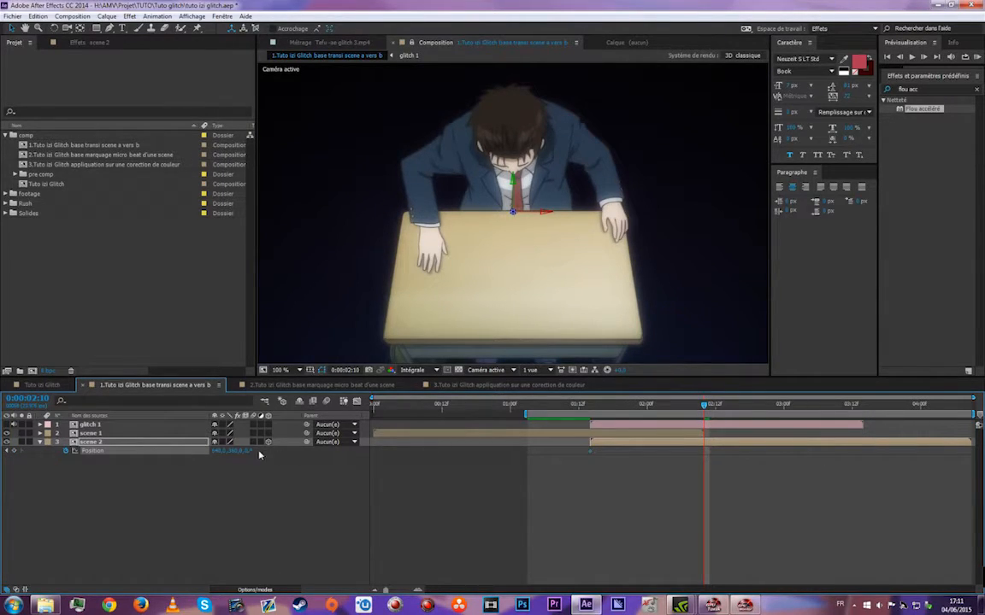
- Bring scene 2 forward to a depth of about -288, shift it slightly up, and move that Position keyframe to the layer's end
{"action": "left_click_drag", "start_coordinate": [249, 450], "coordinate": [100, 450]}
{"action": "scroll", "coordinate": [546, 270], "scroll_direction": "down", "scroll_amount": 1}
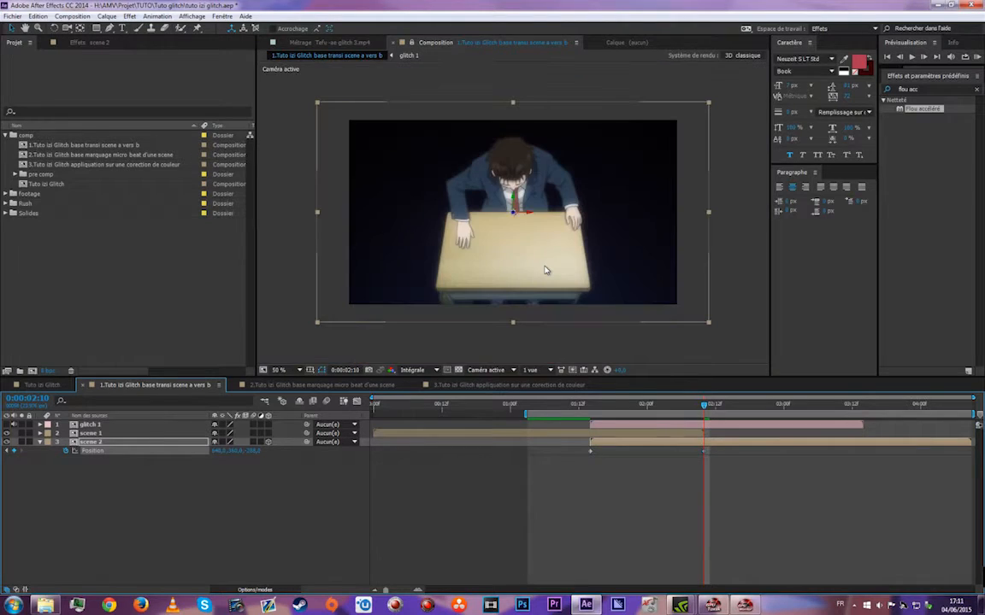
{"action": "left_click_drag", "start_coordinate": [524, 226], "coordinate": [517, 227]}
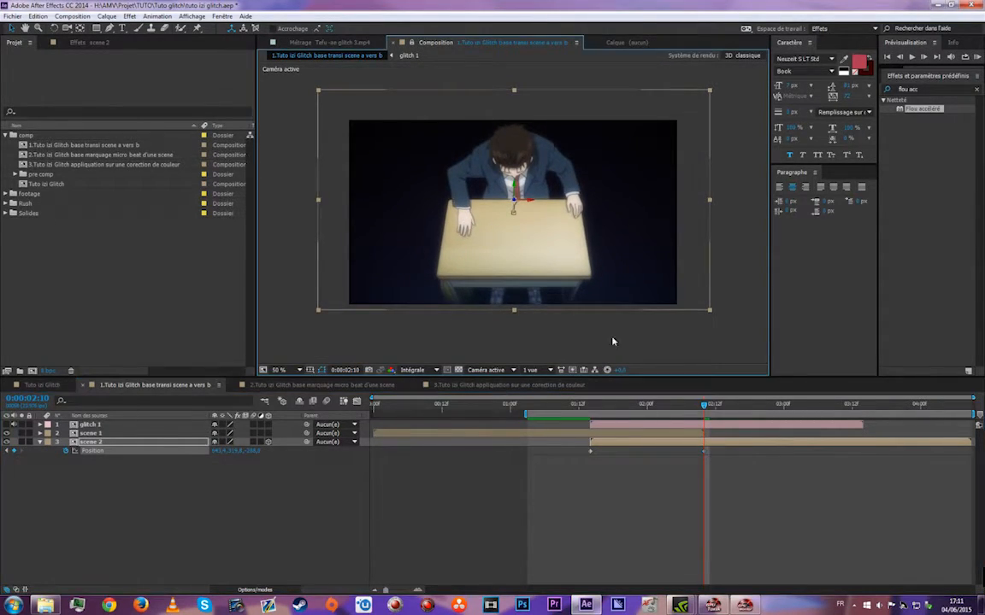
{"action": "left_click_drag", "start_coordinate": [704, 451], "coordinate": [972, 451]}
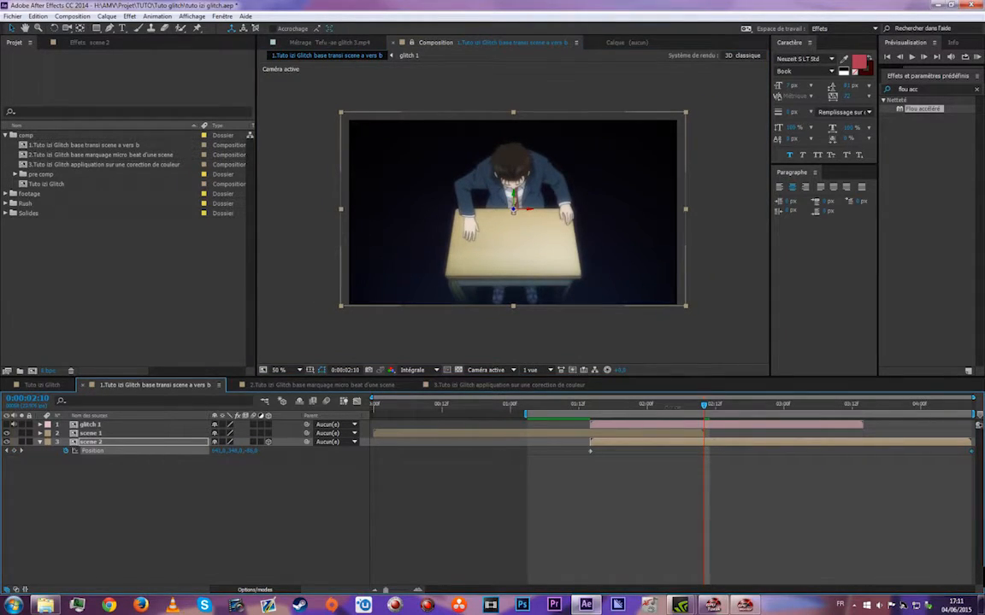
- Place scene 2 above scene 1, split it at 0:00:02:10, and move the second part below scene 1
{"action": "left_click_drag", "start_coordinate": [165, 443], "coordinate": [169, 433]}
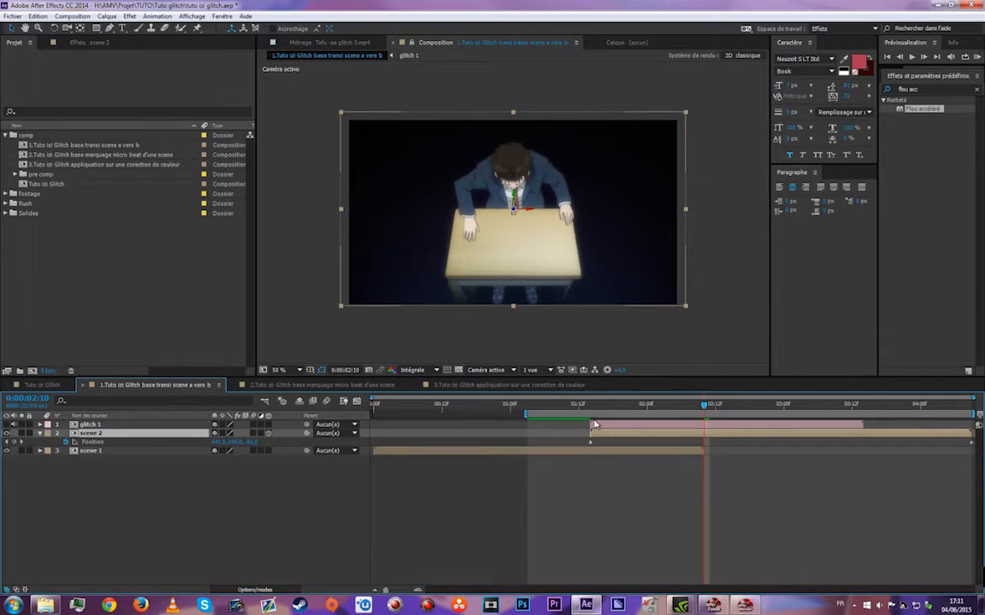
{"action": "key", "text": "ctrl+shift+d"}
{"action": "left_click_drag", "start_coordinate": [185, 435], "coordinate": [193, 488]}
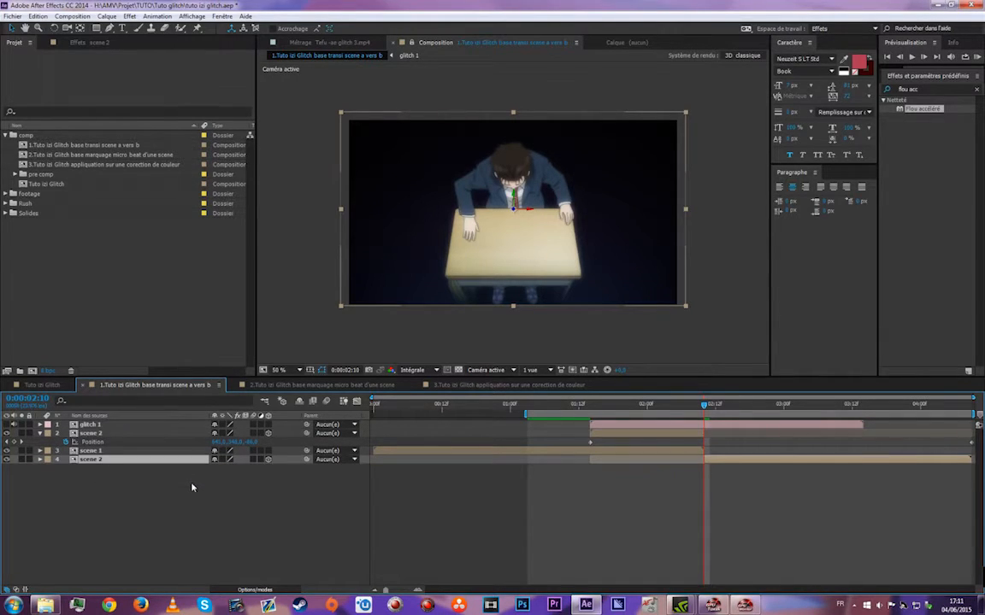
- Set the track matte of the upper scene 2 layer to Luminance glitch 1
{"action": "left_click", "coordinate": [674, 405]}
{"action": "left_click", "coordinate": [280, 583]}
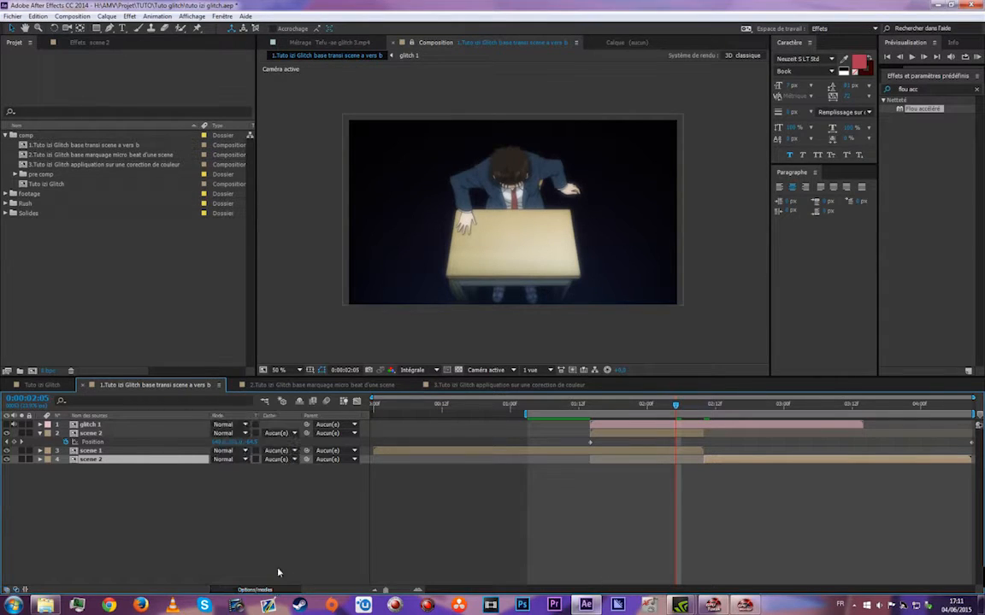
{"action": "left_click", "coordinate": [275, 433]}
{"action": "left_click", "coordinate": [323, 482]}
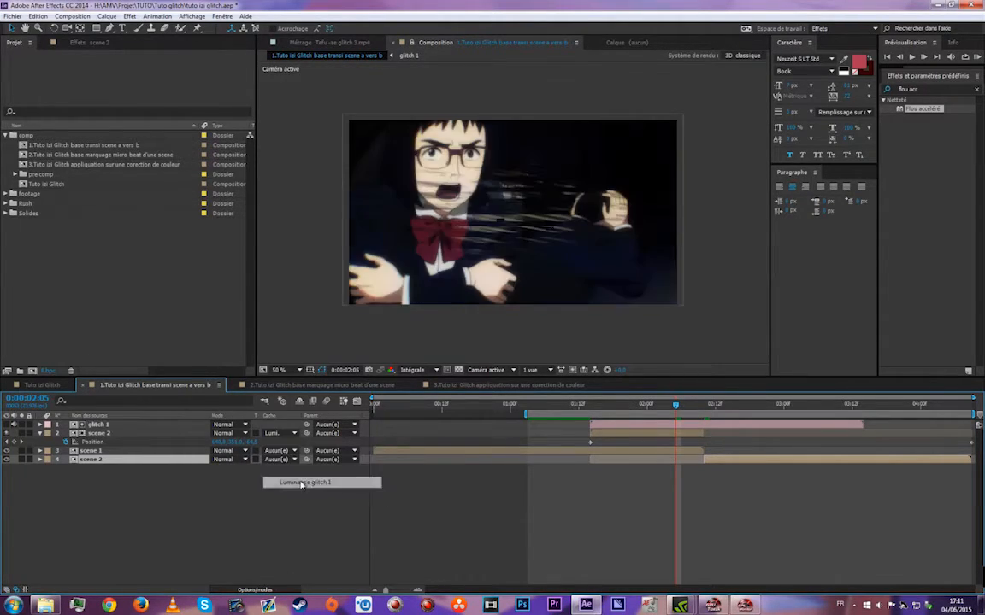
- Preview the transition with scene 2's position animation
{"action": "left_click", "coordinate": [742, 404]}
{"action": "left_click_drag", "start_coordinate": [742, 404], "coordinate": [676, 407]}
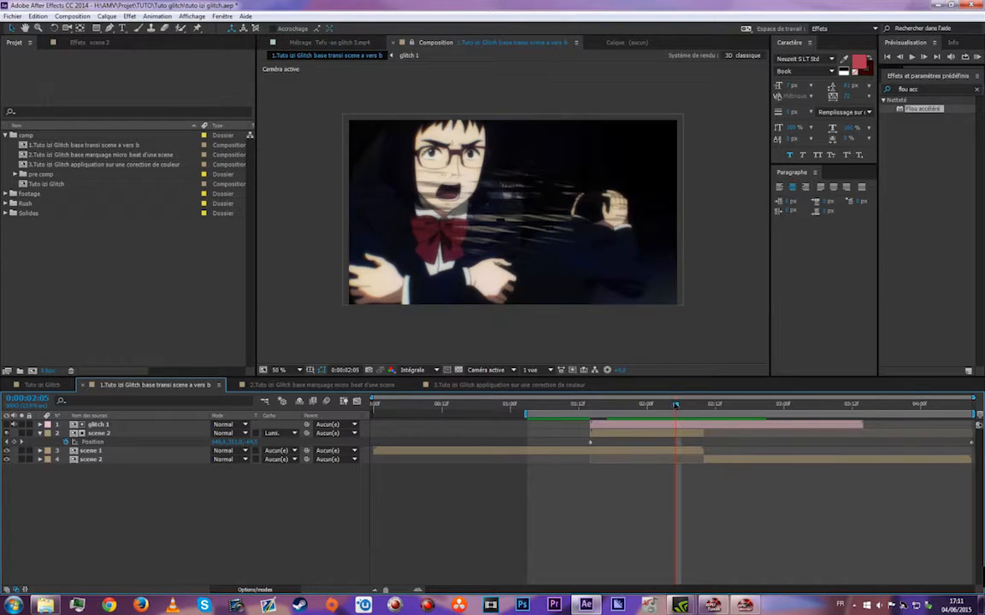
{"action": "key", "text": "space"}
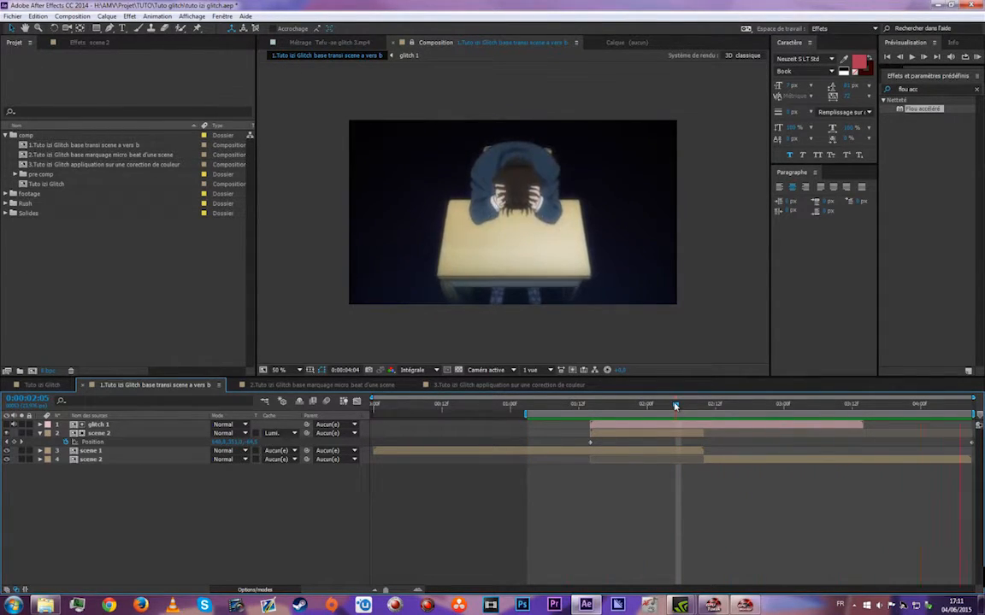
{"action": "key", "text": "space"}
- Narrow the work area around the transition and trim glitch 1 to end at the scene 2 split
{"action": "left_click_drag", "start_coordinate": [974, 415], "coordinate": [757, 416]}
{"action": "left_click_drag", "start_coordinate": [862, 425], "coordinate": [759, 415]}
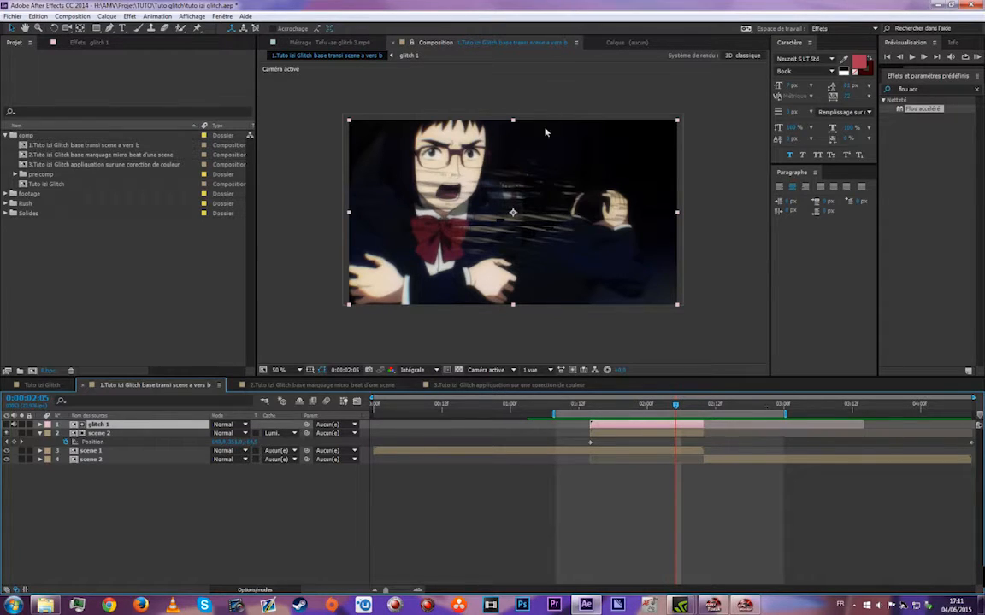
{"action": "key", "text": "KP_0"}
{"action": "key", "text": "KP_0"}
- Check the layers inside the glitch 1 composition, close it, and preview the transition in the scene a vers b composition
{"action": "double_click", "coordinate": [638, 432]}
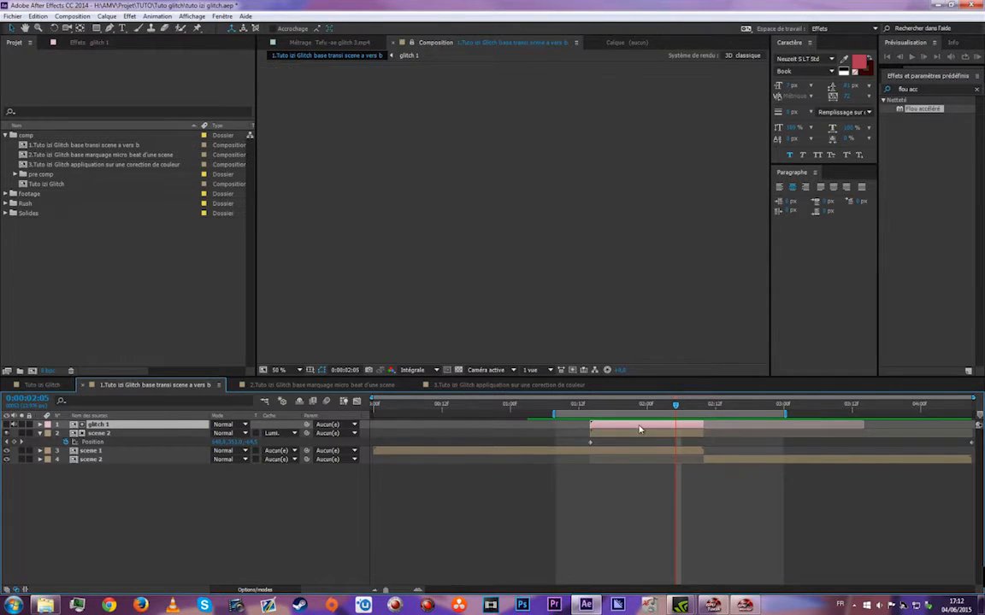
{"action": "mouse_move", "coordinate": [567, 407]}
{"action": "left_mouse_down"}
{"action": "mouse_move", "coordinate": [769, 409]}
{"action": "mouse_move", "coordinate": [547, 408]}
{"action": "mouse_move", "coordinate": [949, 414]}
{"action": "mouse_move", "coordinate": [510, 408]}
{"action": "mouse_move", "coordinate": [572, 409]}
{"action": "left_mouse_up"}
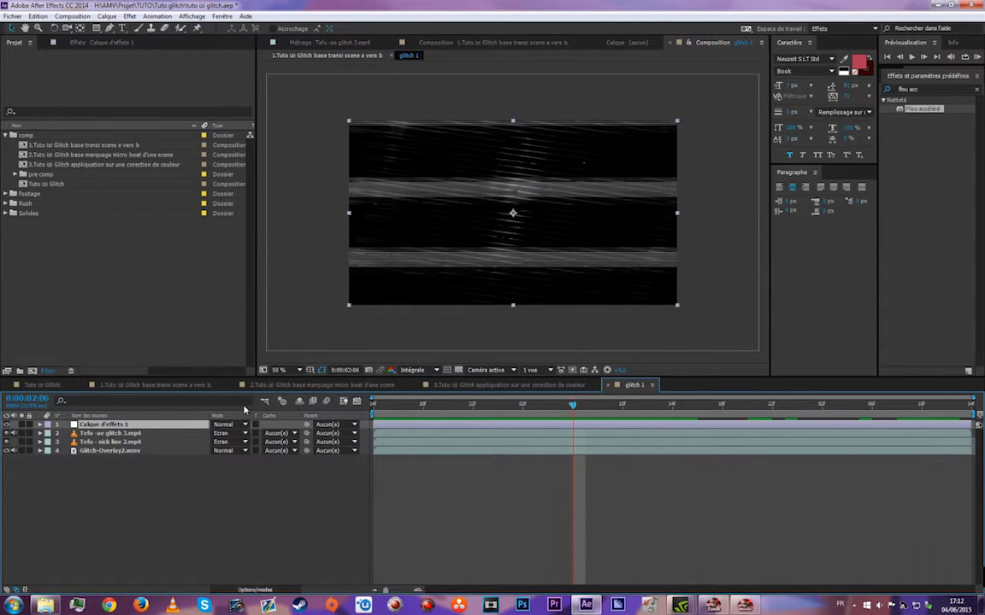
{"action": "left_click", "coordinate": [609, 386]}
{"action": "left_click", "coordinate": [175, 386]}
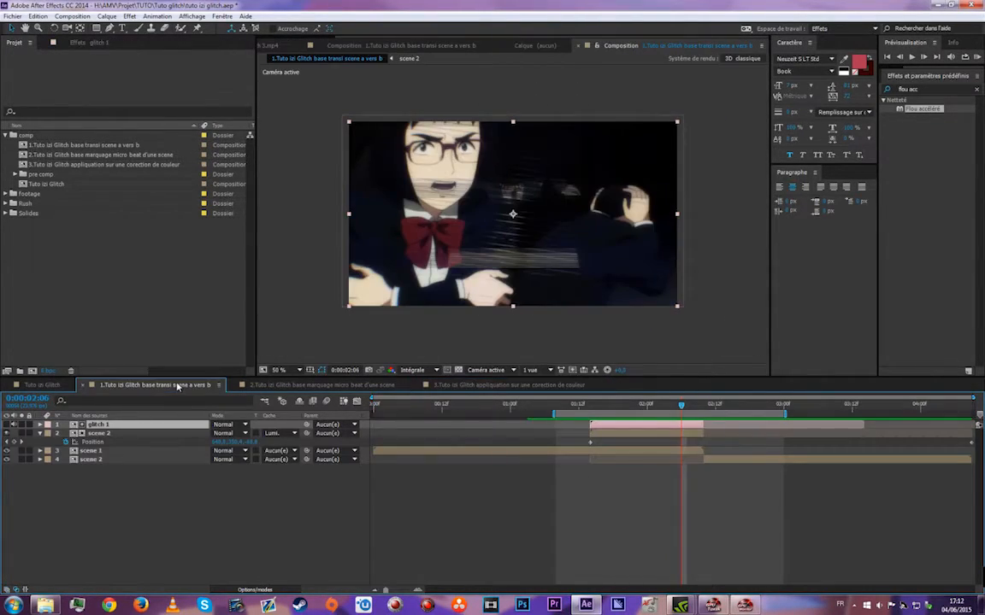
{"action": "key", "text": "KP_0"}
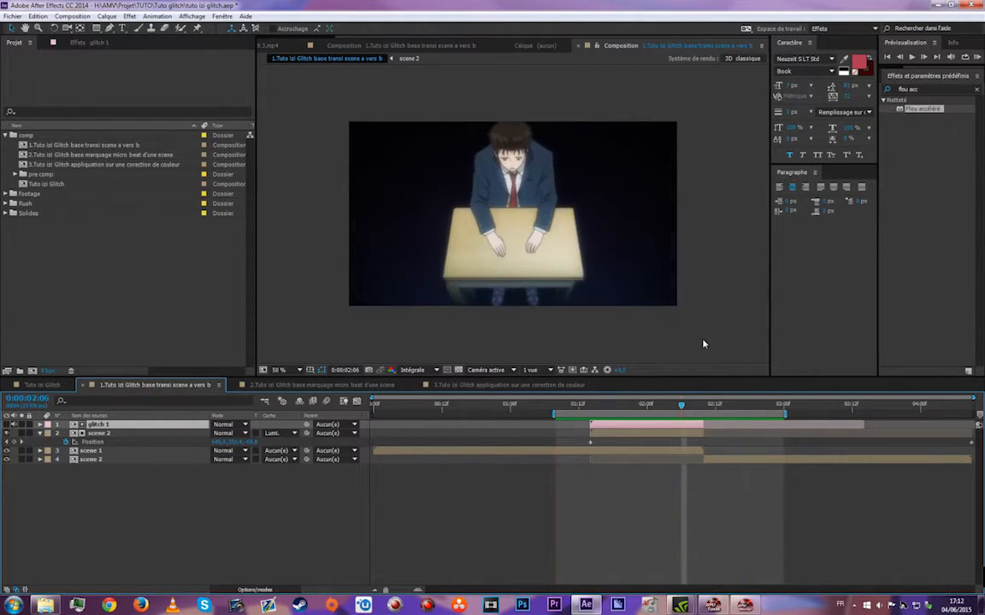
- Close the scene a vers b composition and add glitch 1 from the pre comp folder above scene 2 in the marquage micro beat composition
{"action": "left_click", "coordinate": [83, 386]}
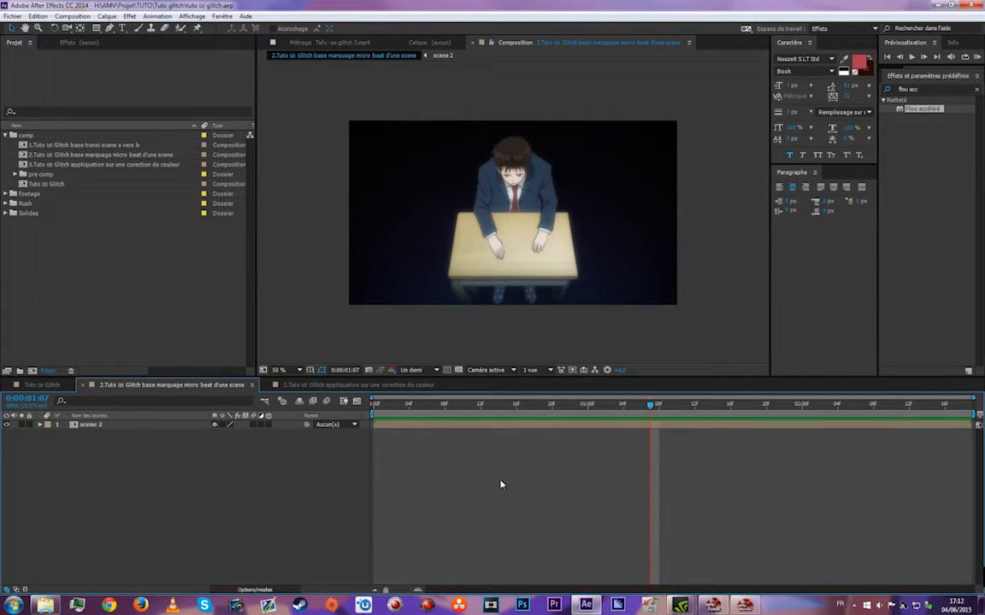
{"action": "key", "text": "space"}
{"action": "left_click", "coordinate": [14, 174]}
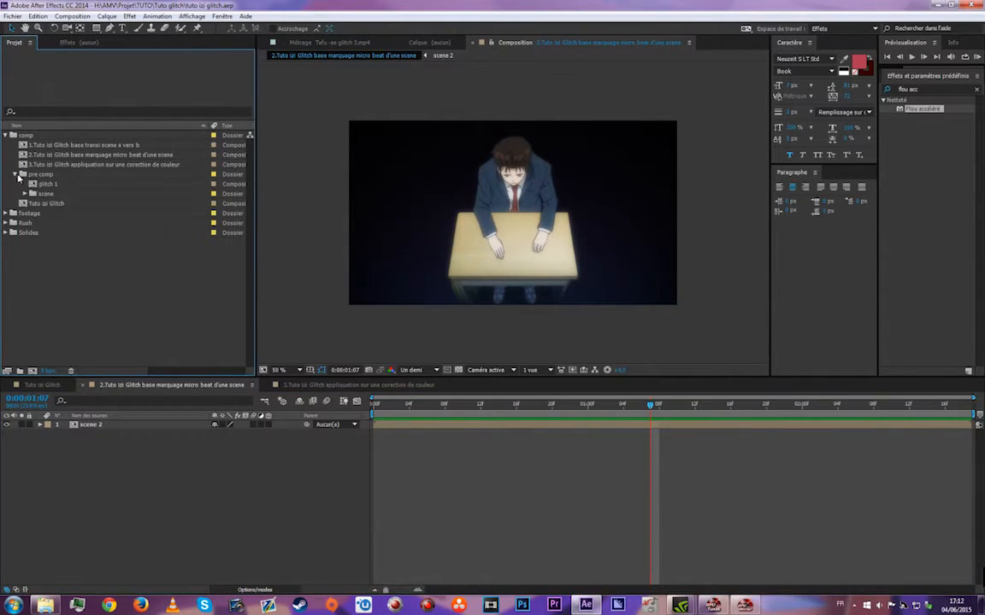
{"action": "left_click", "coordinate": [43, 184]}
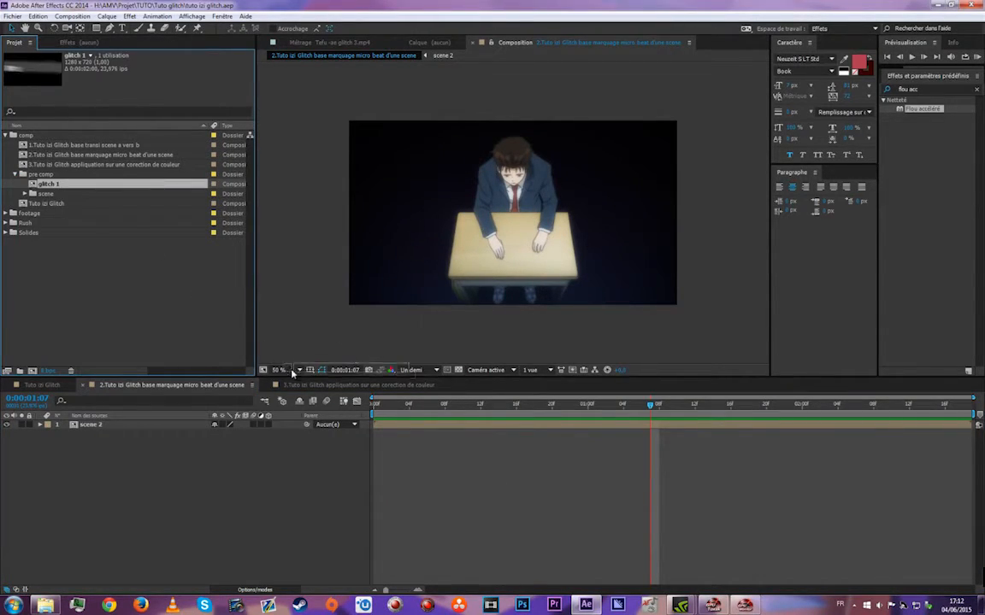
{"action": "key", "text": "ctrl+slash"}
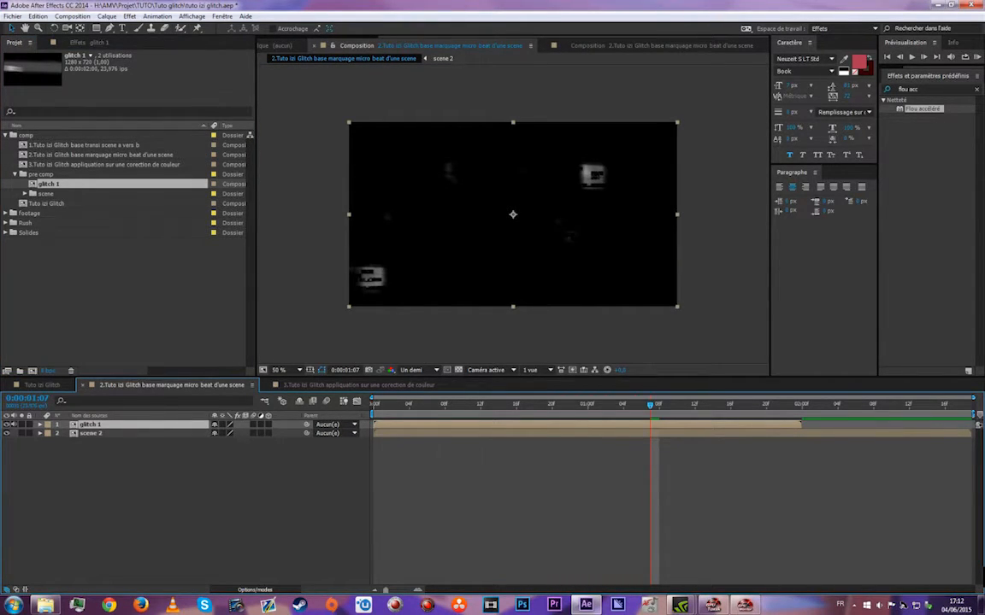
- Trim the composition to the end of glitch 1 and give the glitch 1 layer the Vert label colour
{"action": "left_click_drag", "start_coordinate": [974, 398], "coordinate": [802, 398]}
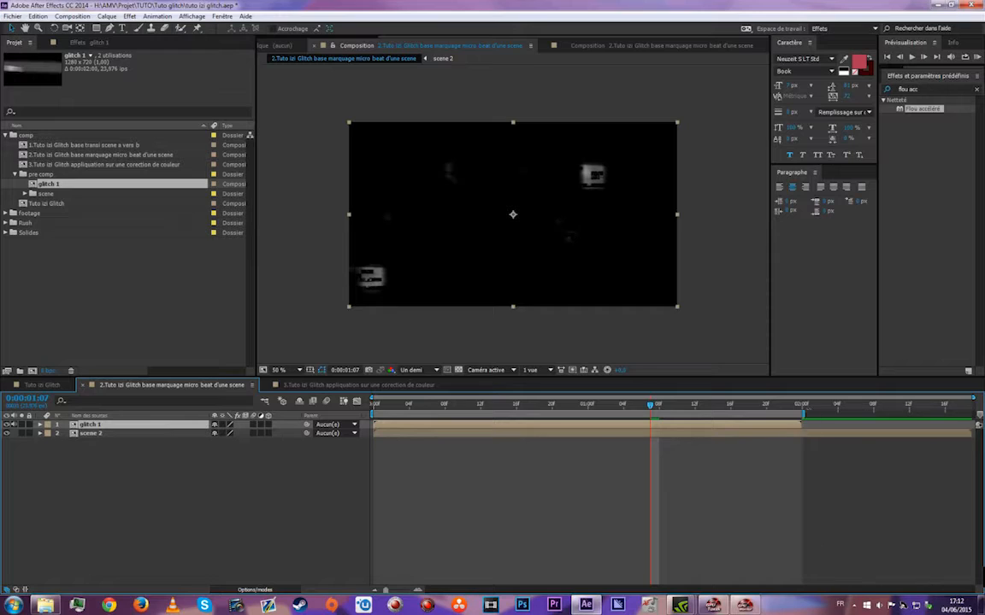
{"action": "right_click", "coordinate": [793, 417]}
{"action": "left_click", "coordinate": [814, 443]}
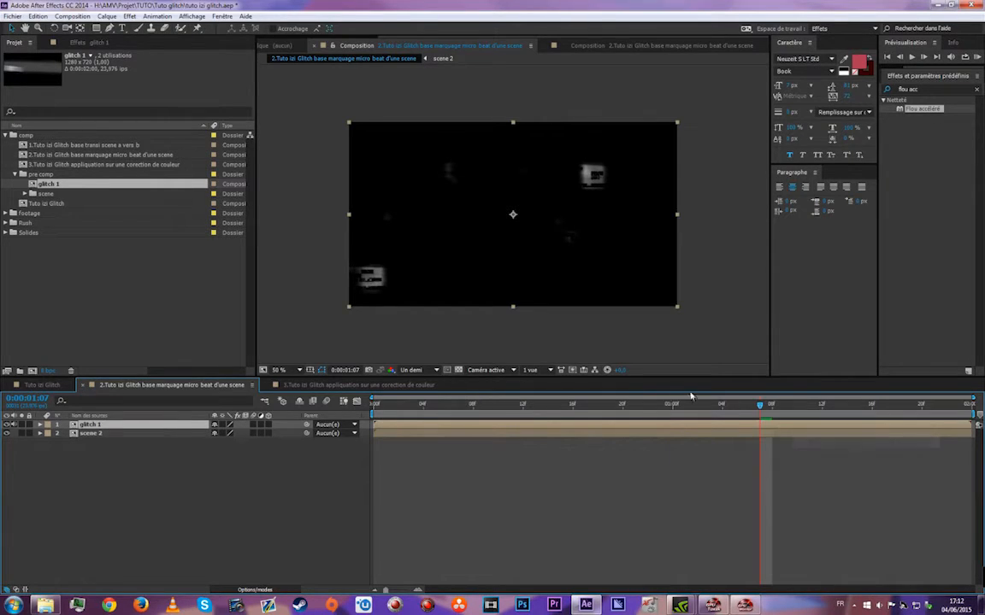
{"action": "left_click", "coordinate": [41, 426]}
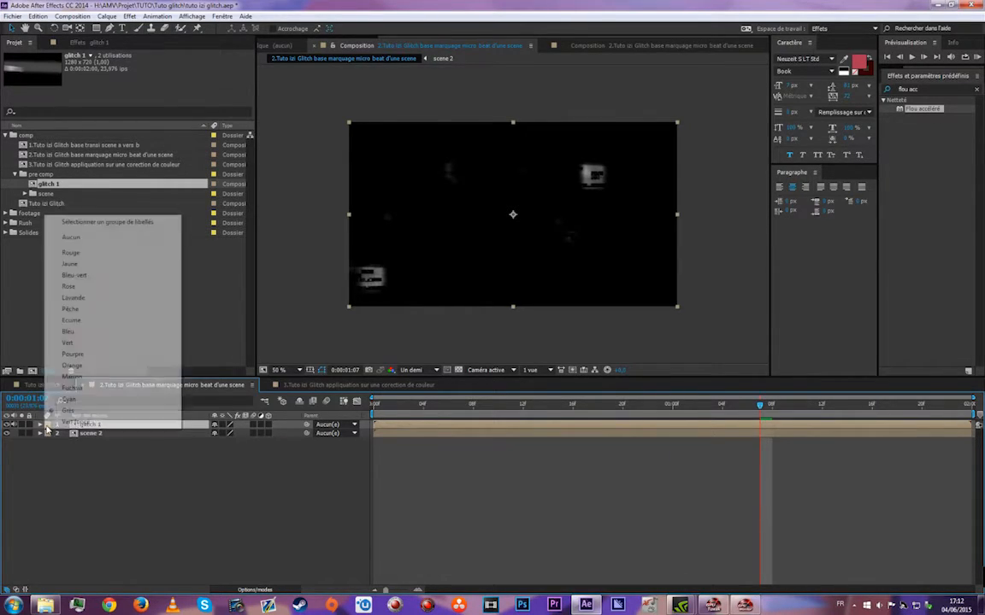
{"action": "left_click", "coordinate": [67, 342]}
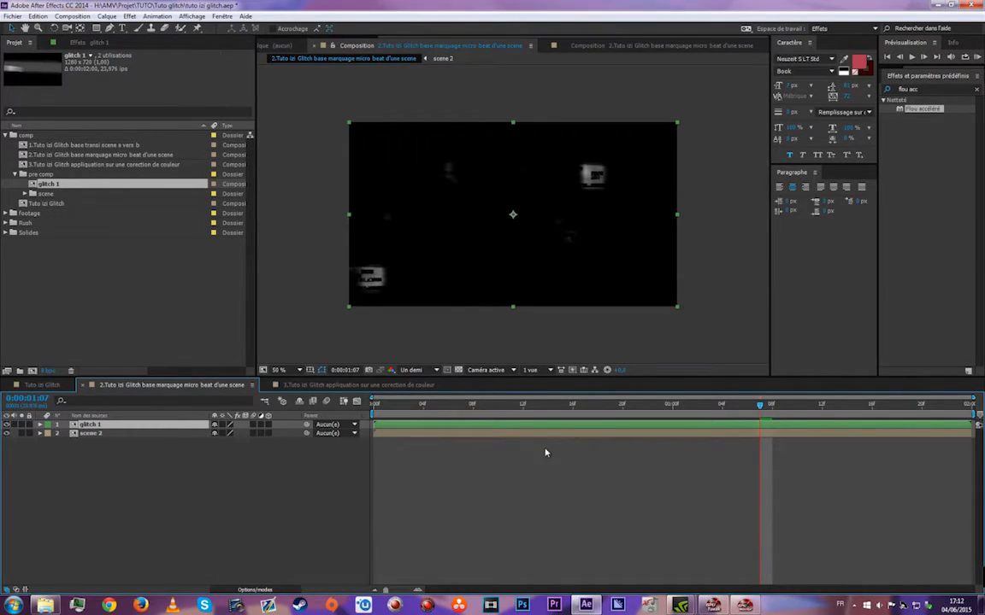
- Duplicate the scene 2 layer and scale the upper copy to 130%
{"action": "left_click", "coordinate": [515, 434]}
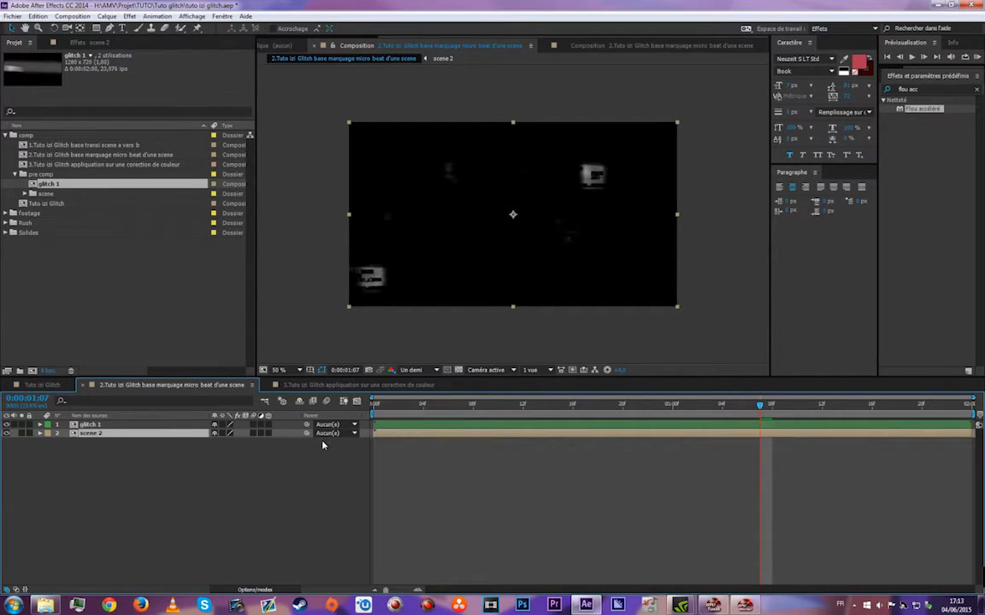
{"action": "key", "text": "ctrl+d"}
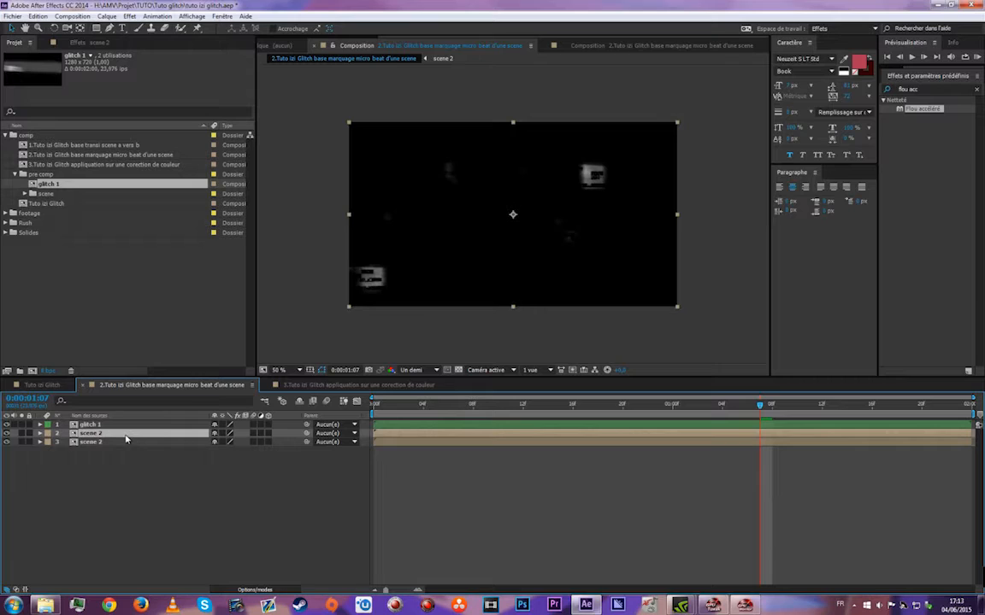
{"action": "key", "text": "s"}
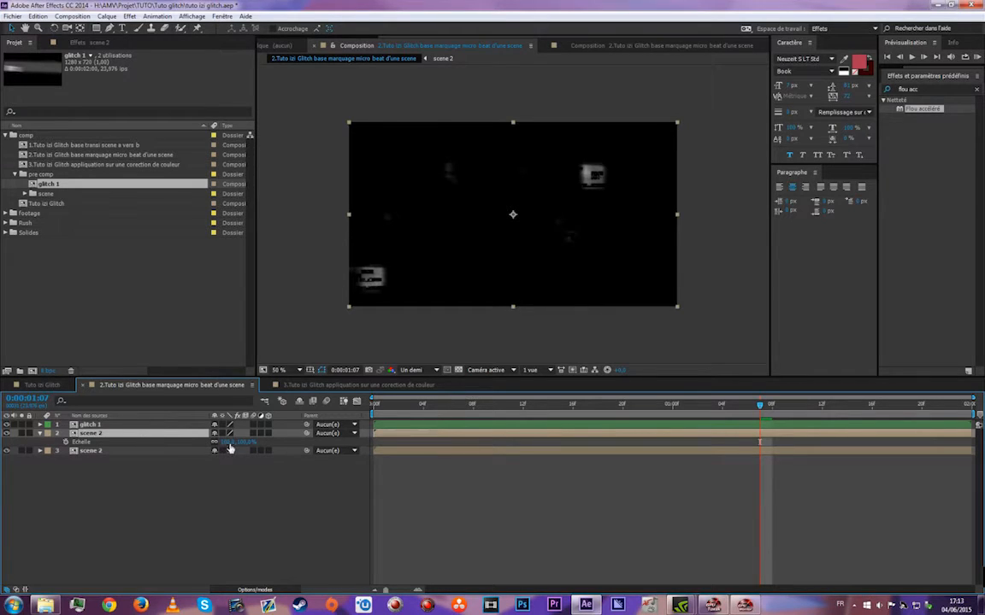
{"action": "left_click_drag", "start_coordinate": [228, 442], "coordinate": [244, 442]}
- Set the track matte of the enlarged scene 2 copy to Luminance glitch 1
{"action": "left_click", "coordinate": [256, 590]}
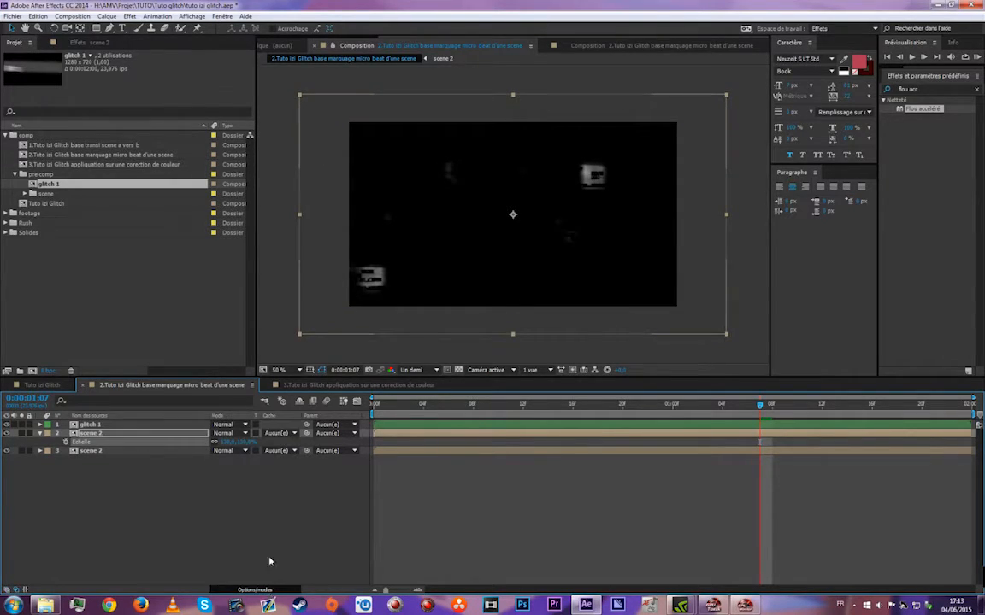
{"action": "left_click", "coordinate": [276, 433]}
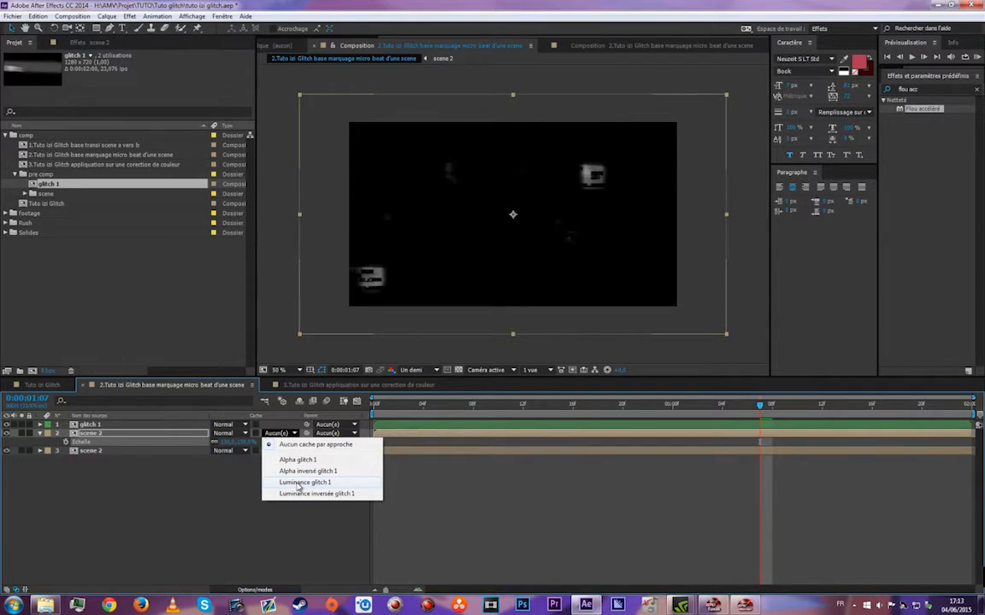
{"action": "left_click", "coordinate": [298, 484]}
{"action": "left_click", "coordinate": [456, 473]}
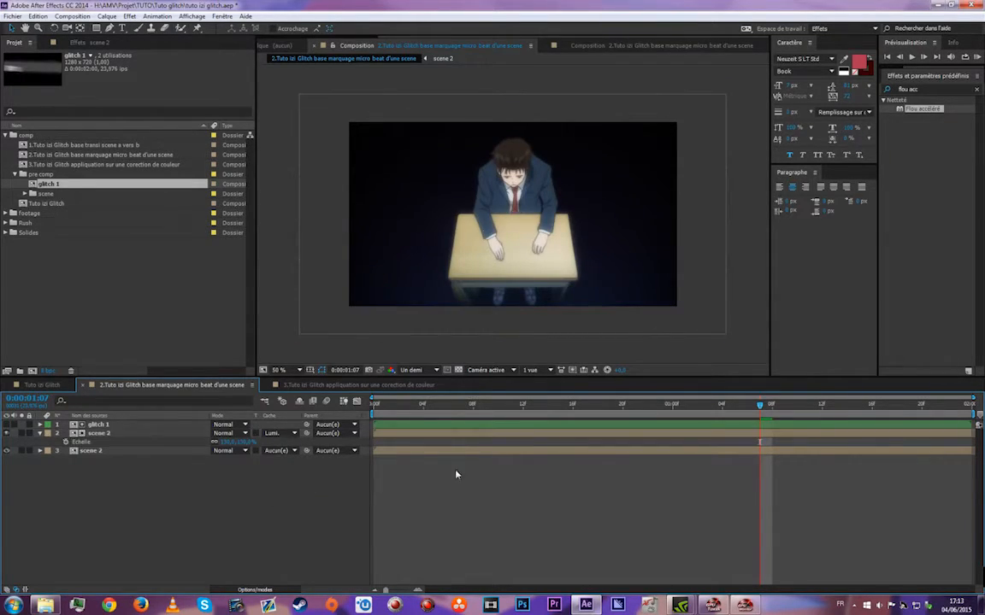
- Preview the micro beat glitch and scrub through its opening frames
{"action": "key", "text": "KP_0"}
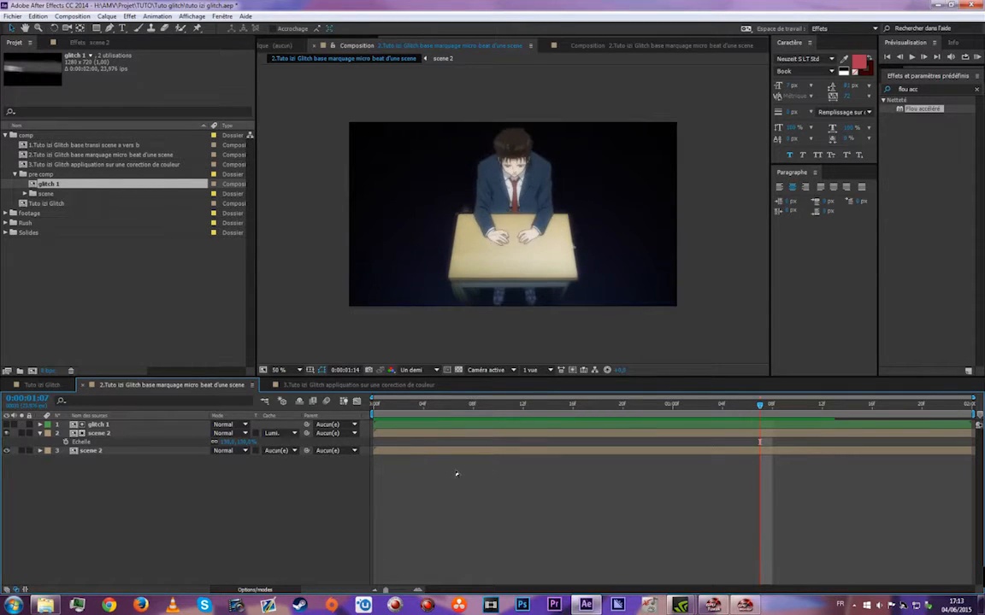
{"action": "key", "text": "space"}
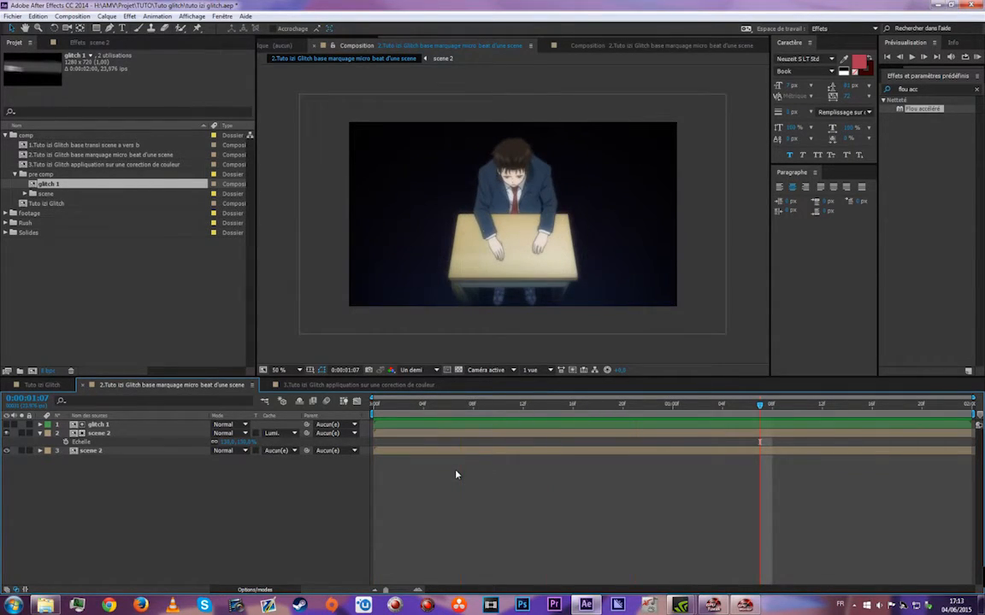
{"action": "left_click", "coordinate": [386, 407]}
{"action": "left_click_drag", "start_coordinate": [394, 413], "coordinate": [493, 470]}
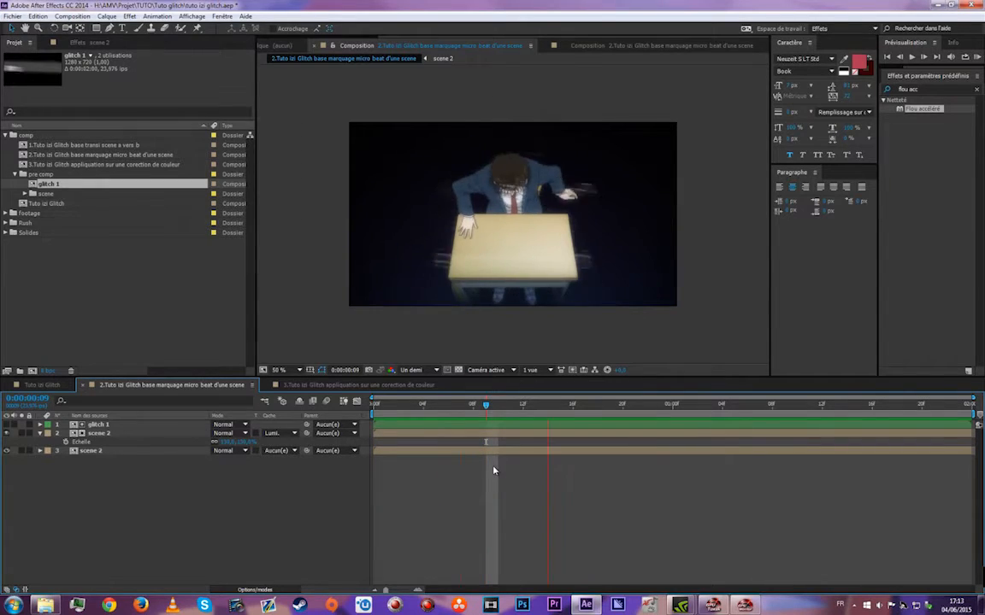
- Reduce the scale of the upper scene 2 copy to about 116%, comparing several scales in playback around 0:00:01:09
{"action": "left_click_drag", "start_coordinate": [407, 404], "coordinate": [787, 423]}
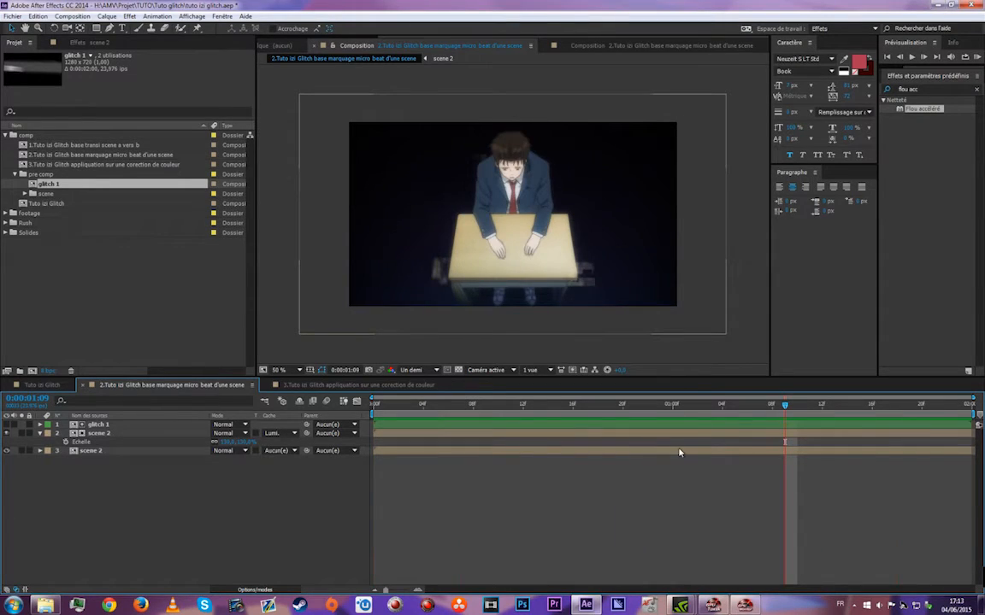
{"action": "left_click", "coordinate": [578, 439]}
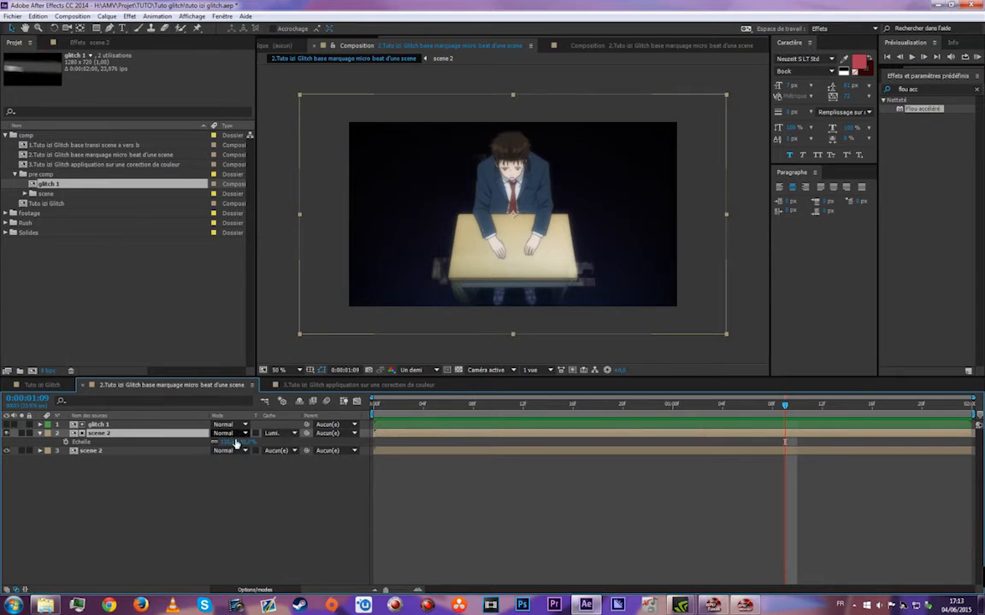
{"action": "mouse_move", "coordinate": [236, 443]}
{"action": "left_mouse_down"}
{"action": "mouse_move", "coordinate": [214, 444]}
{"action": "mouse_move", "coordinate": [221, 449]}
{"action": "left_mouse_up"}
{"action": "key", "text": "space"}
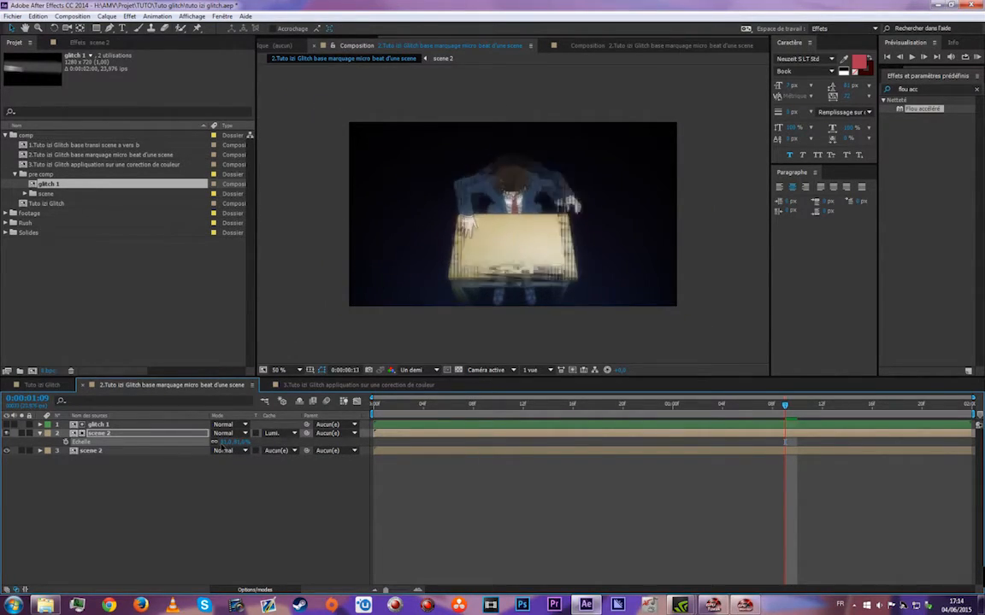
{"action": "key", "text": "space"}
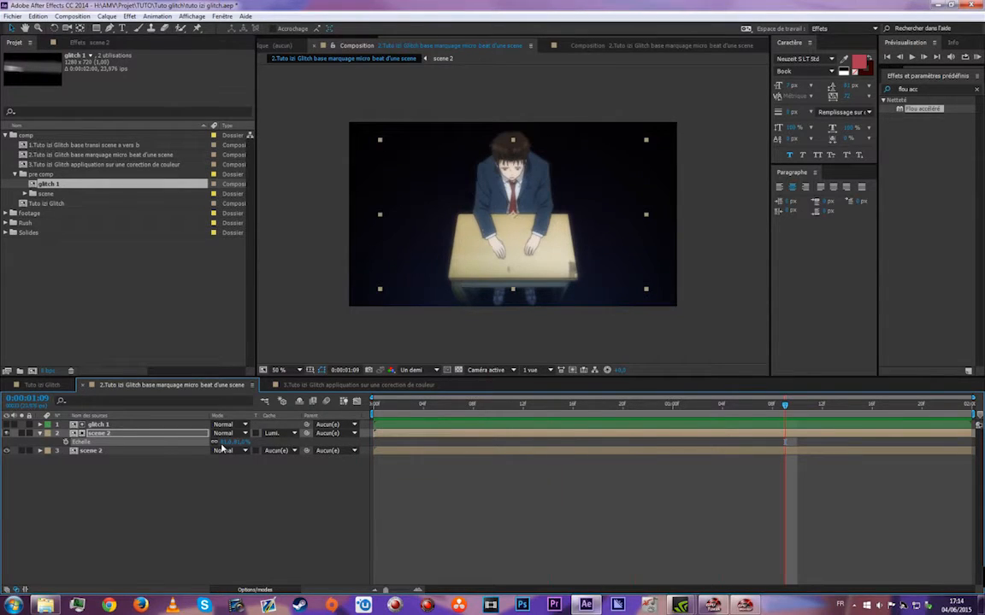
{"action": "key", "text": "space"}
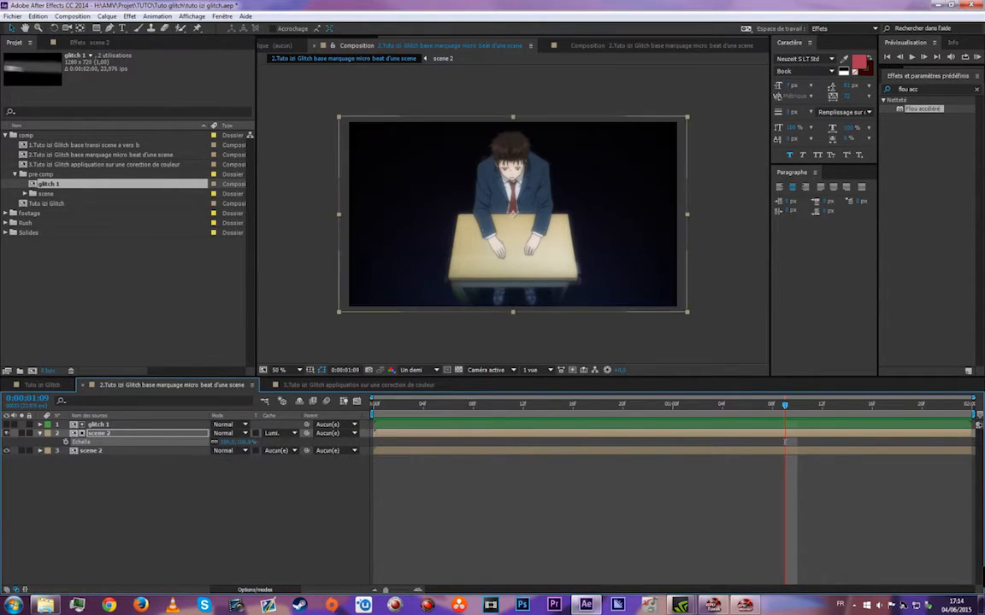
{"action": "key", "text": "space"}
{"action": "mouse_move", "coordinate": [260, 444]}
{"action": "left_mouse_down"}
{"action": "mouse_move", "coordinate": [226, 445]}
{"action": "mouse_move", "coordinate": [270, 449]}
{"action": "mouse_move", "coordinate": [253, 453]}
{"action": "mouse_move", "coordinate": [263, 455]}
{"action": "left_mouse_up"}
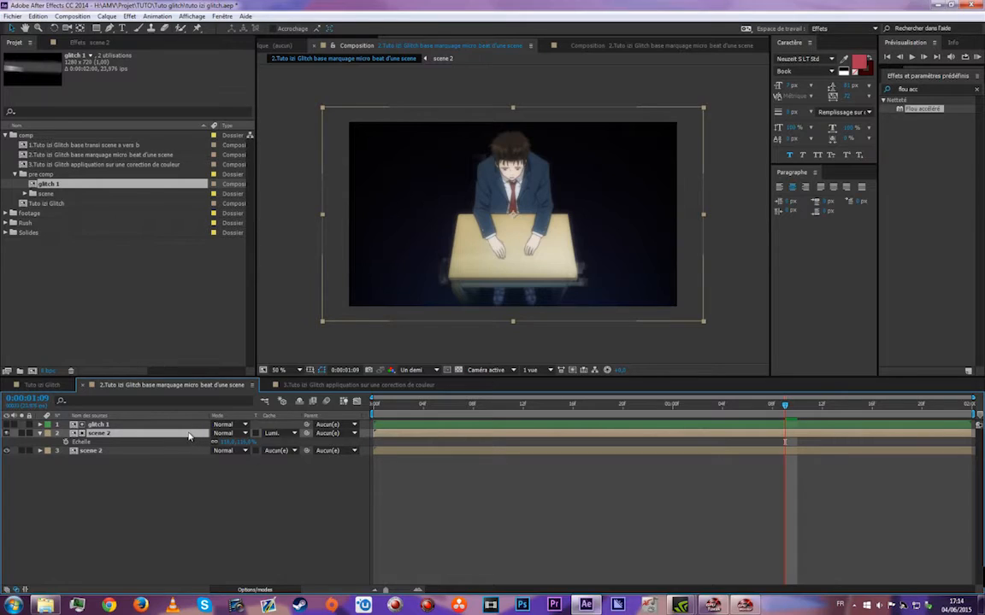
- Rename the enlarged scene 2 copy as "scene 2 glitch" and apply the Courbes effect to it
{"action": "key", "text": "Return"}
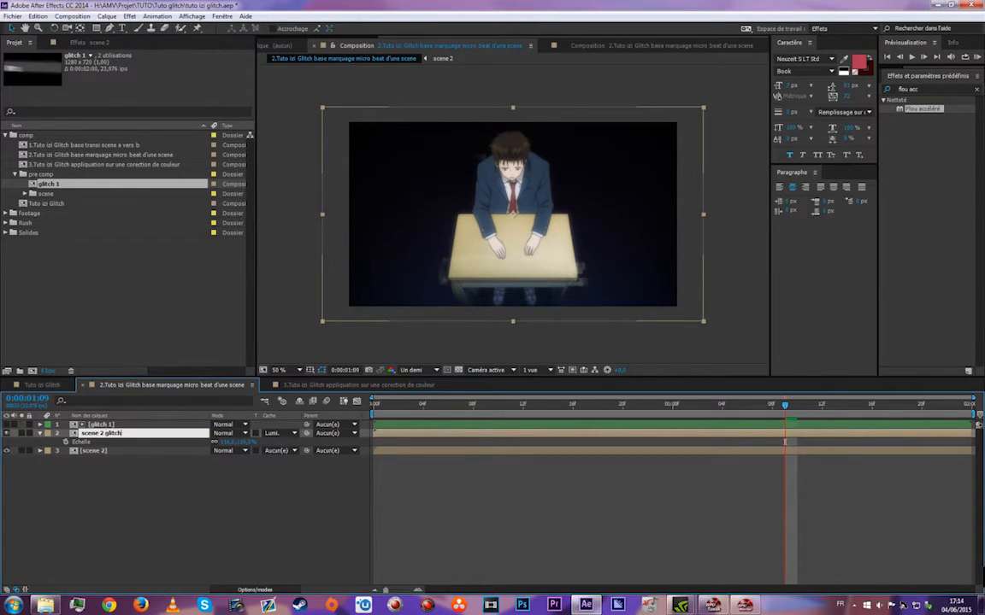
{"action": "left_click", "coordinate": [565, 465]}
{"action": "left_click_drag", "start_coordinate": [923, 89], "coordinate": [864, 96]}
{"action": "type", "text": "courbe"}
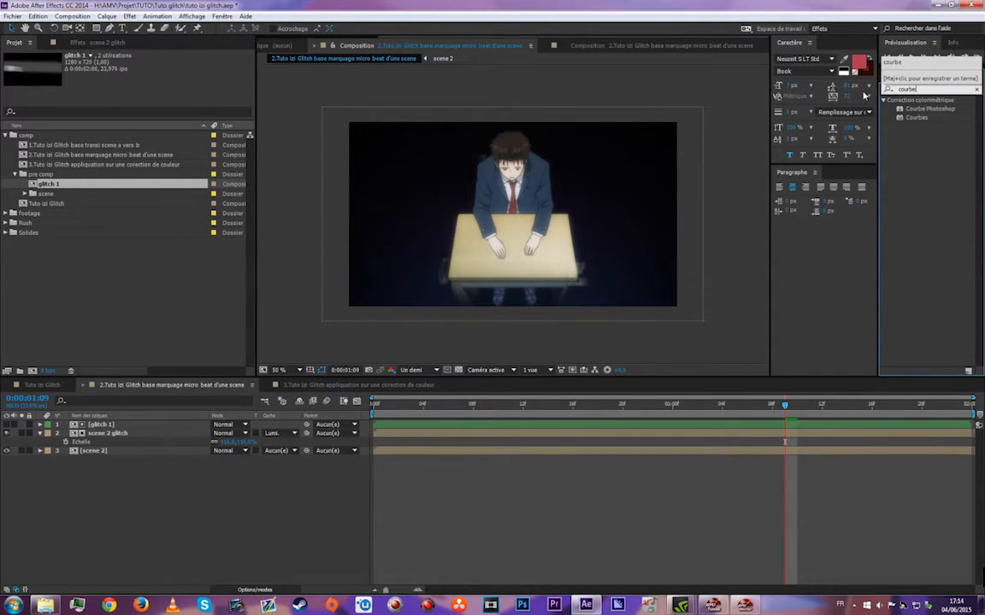
{"action": "left_click_drag", "start_coordinate": [900, 118], "coordinate": [707, 432]}
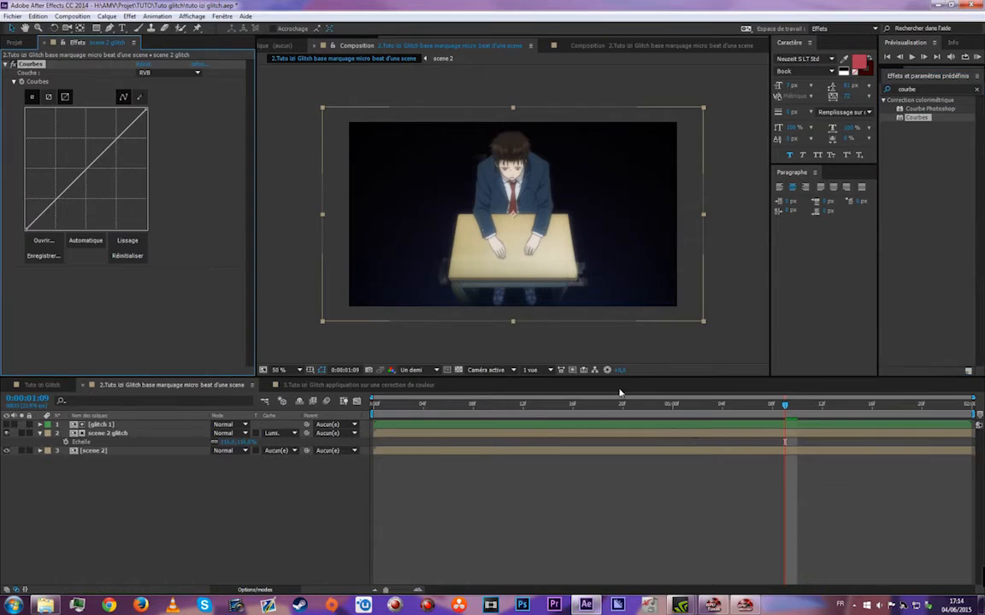
- Darken the shadows on the RVB curve of scene 2 glitch and raise its Vert curve strongly for a green tint
{"action": "left_click_drag", "start_coordinate": [56, 201], "coordinate": [61, 213]}
{"action": "left_click", "coordinate": [145, 73]}
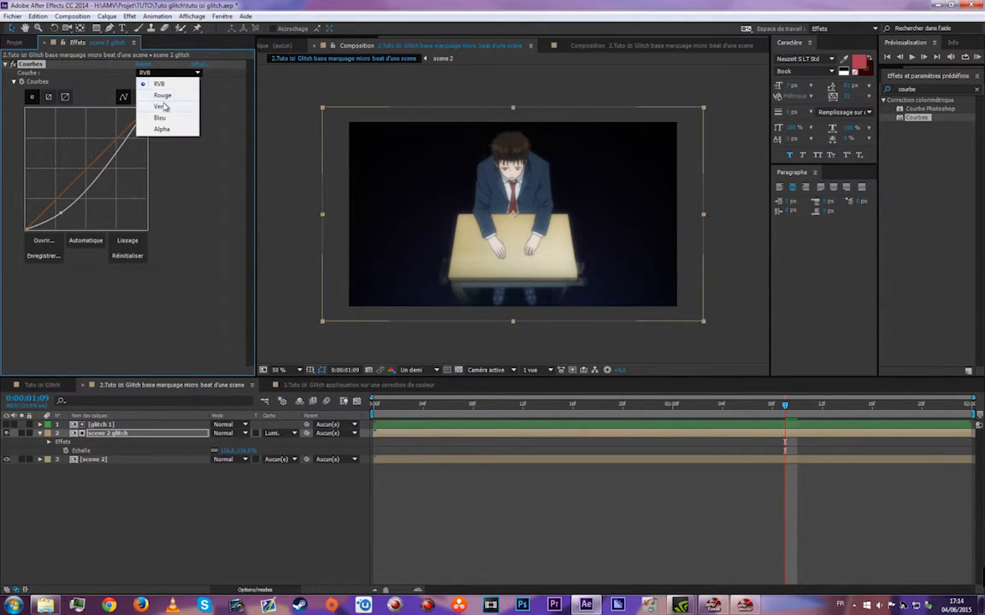
{"action": "left_click", "coordinate": [147, 96]}
{"action": "left_click_drag", "start_coordinate": [72, 182], "coordinate": [83, 123]}
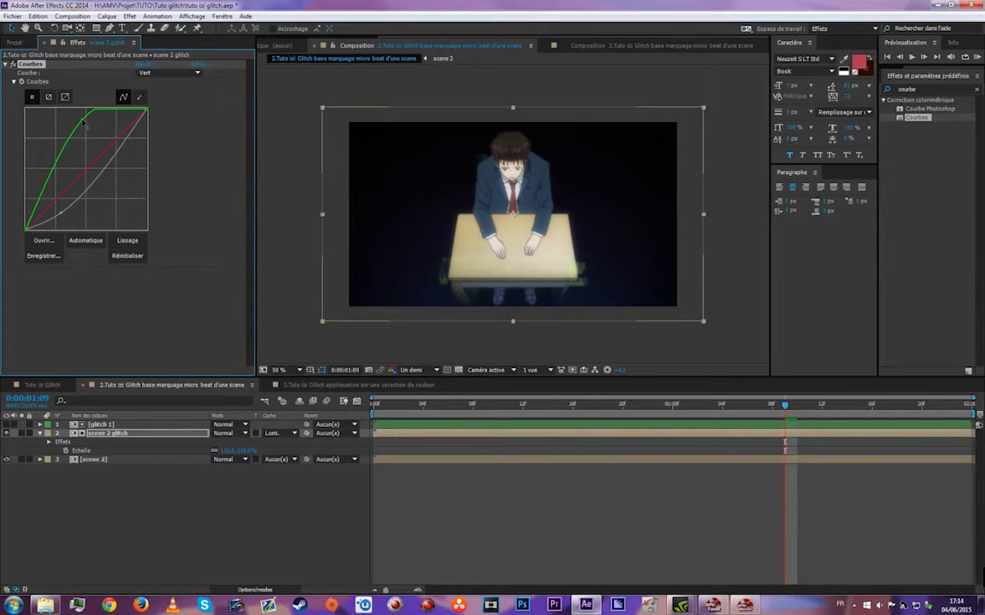
- Preview the green-tinted micro beat glitch and collapse the Courbes effect
{"action": "key", "text": "space"}
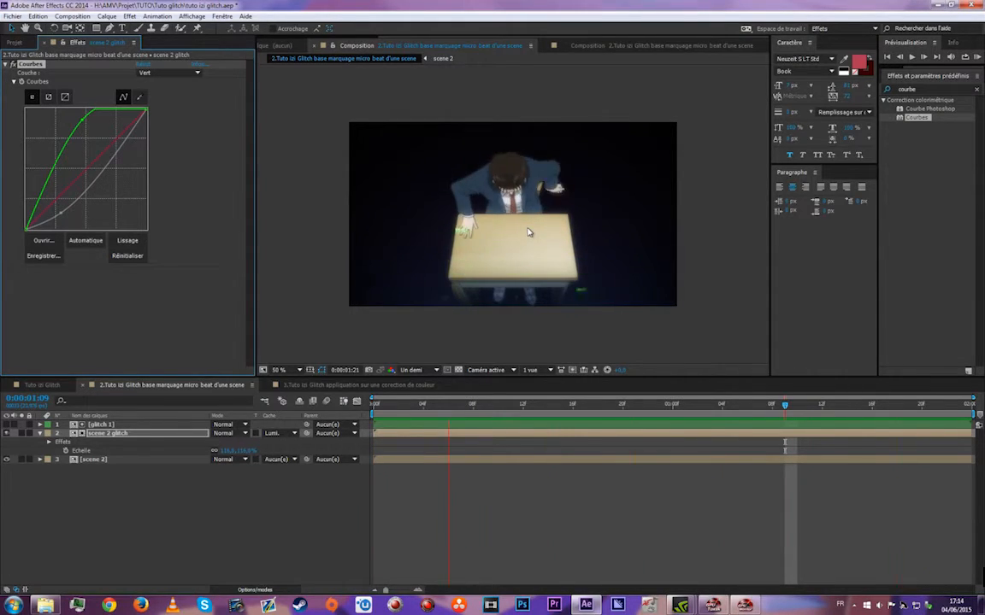
{"action": "key", "text": "space"}
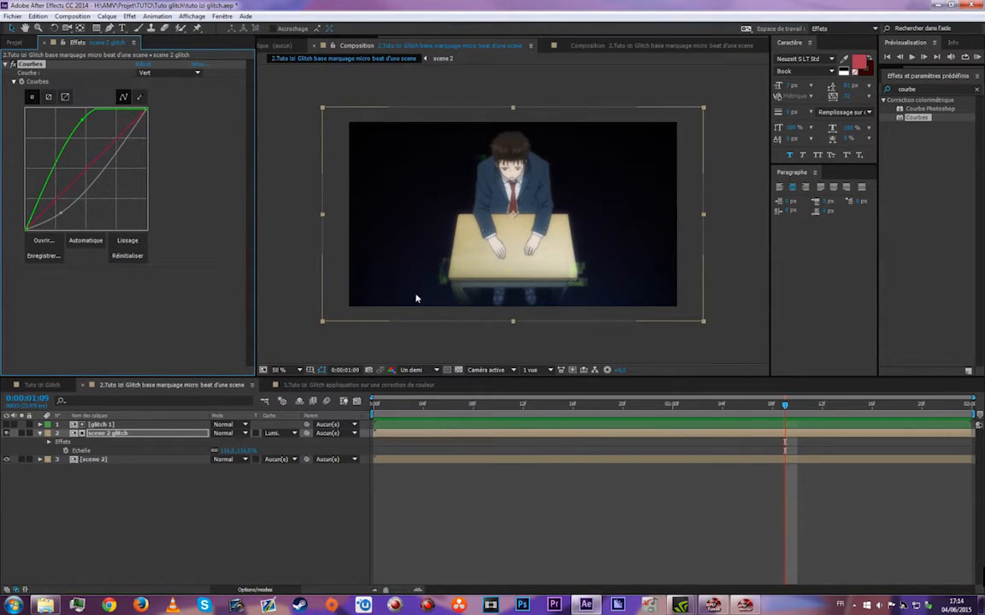
{"action": "key", "text": "space"}
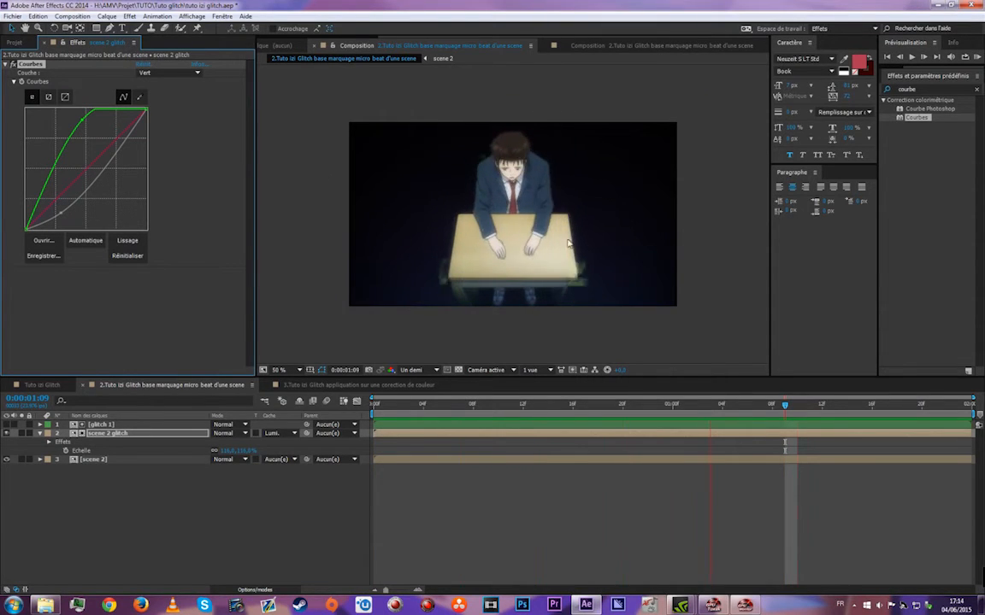
{"action": "key", "text": "space"}
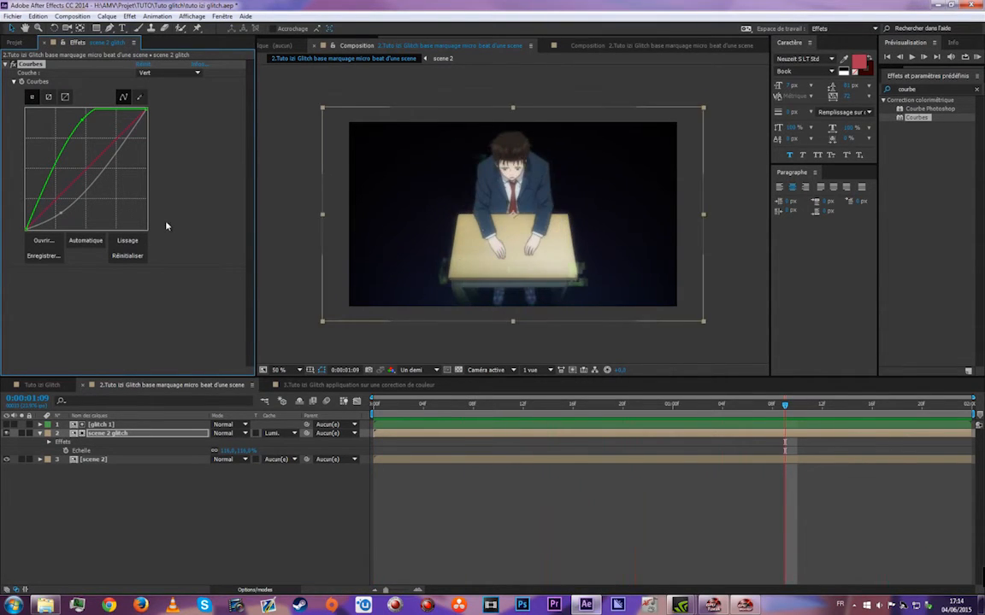
{"action": "left_click", "coordinate": [6, 64]}
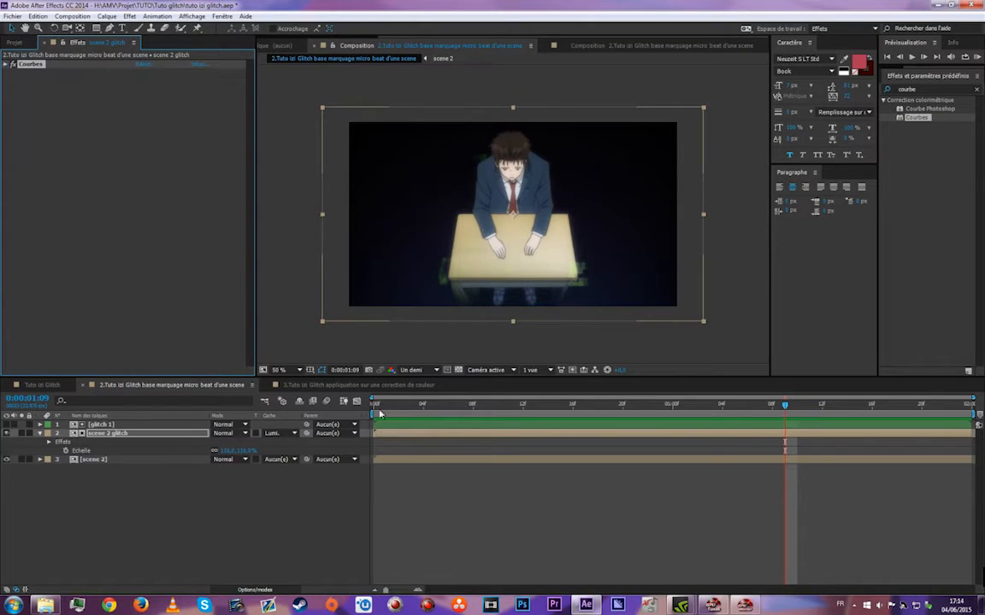
- Close the micro beat composition and, in the colour correction composition, place a composition marker at 0:00:02:08
{"action": "left_click", "coordinate": [83, 386]}
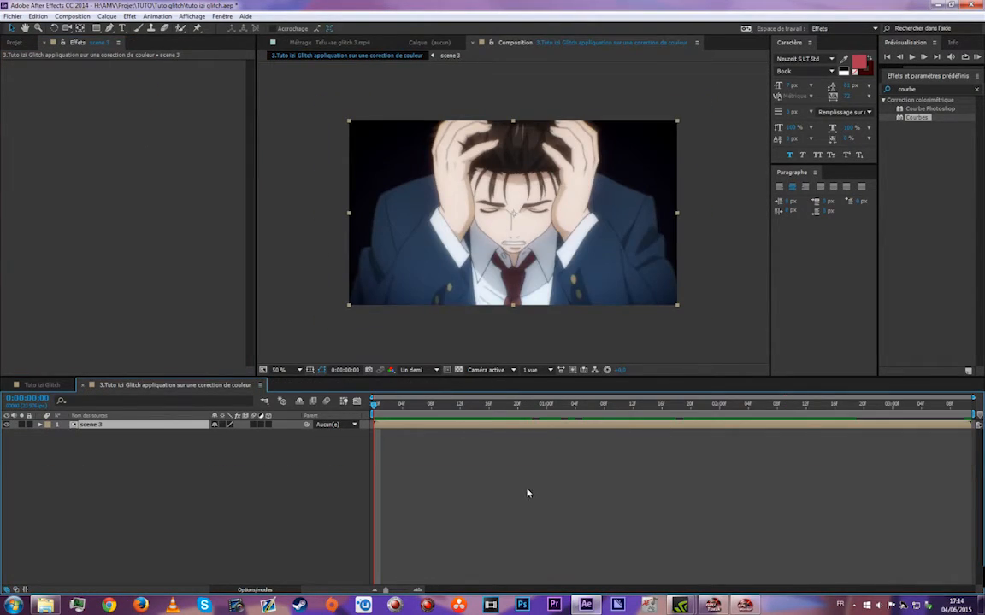
{"action": "key", "text": "space"}
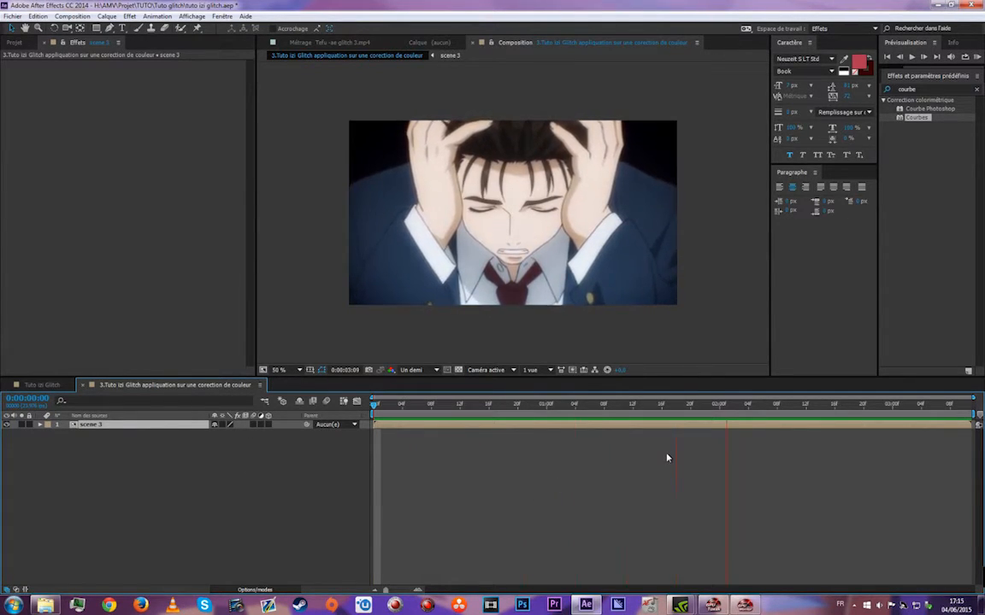
{"action": "left_click_drag", "start_coordinate": [623, 407], "coordinate": [777, 407]}
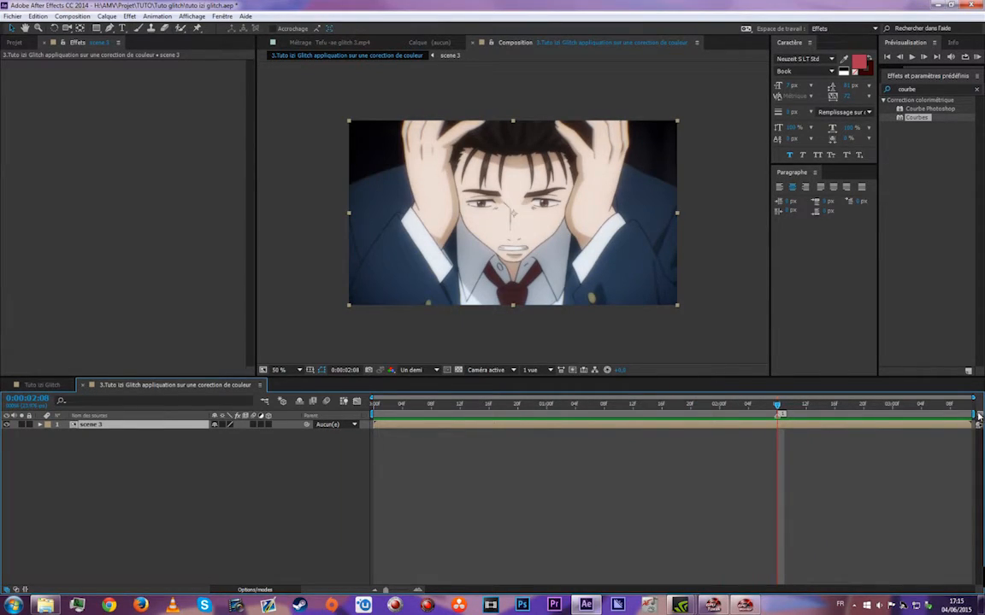
- Create an adjustment layer above the scene 3 layer
{"action": "right_click", "coordinate": [750, 449]}
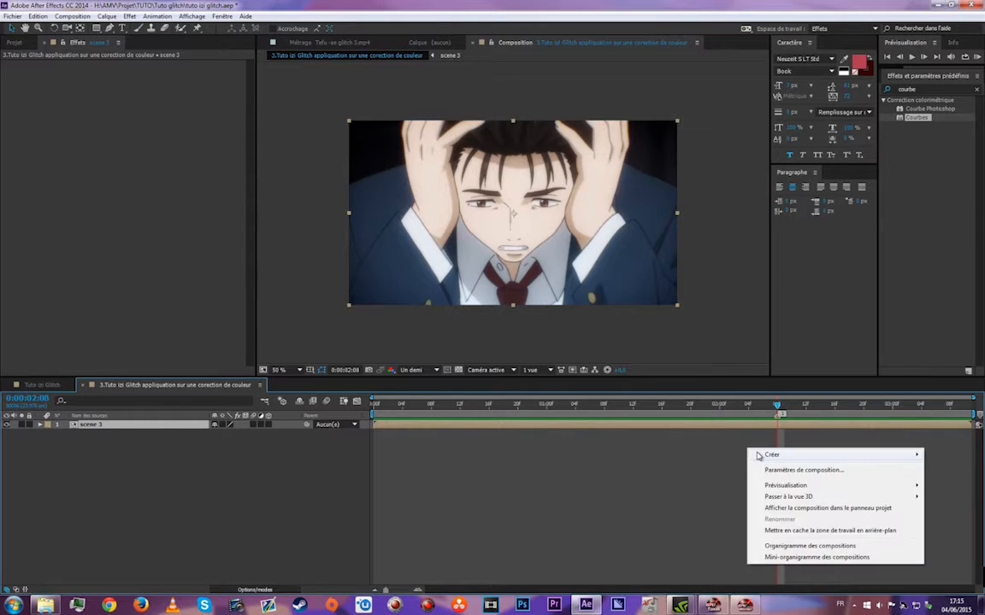
{"action": "mouse_move", "coordinate": [772, 454]}
{"action": "left_click", "coordinate": [683, 539]}
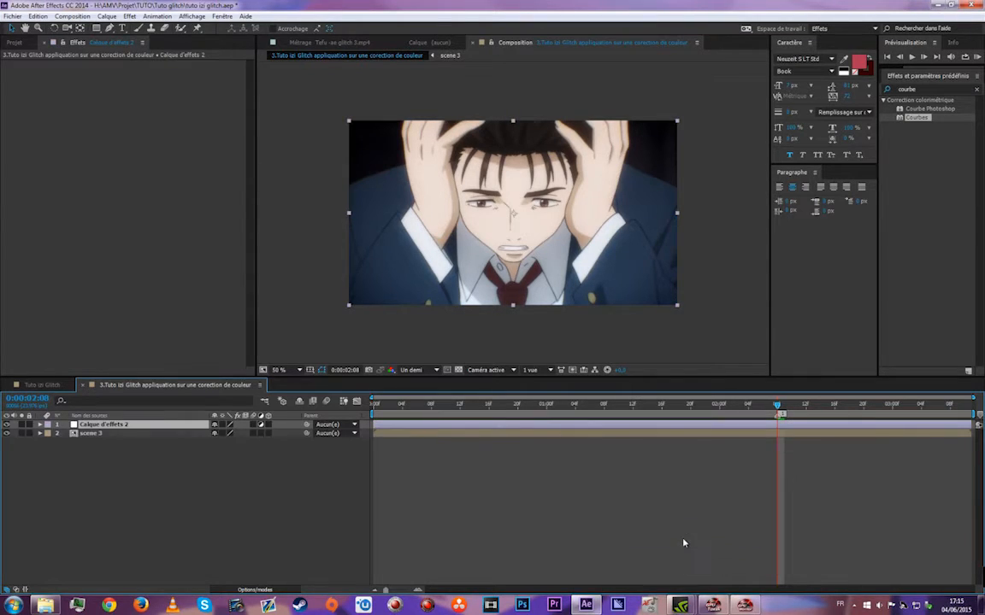
- Add glitch 1 above the adjustment layer so that it spans the 0:00:02:08 marker, and hide it
{"action": "left_click", "coordinate": [7, 43]}
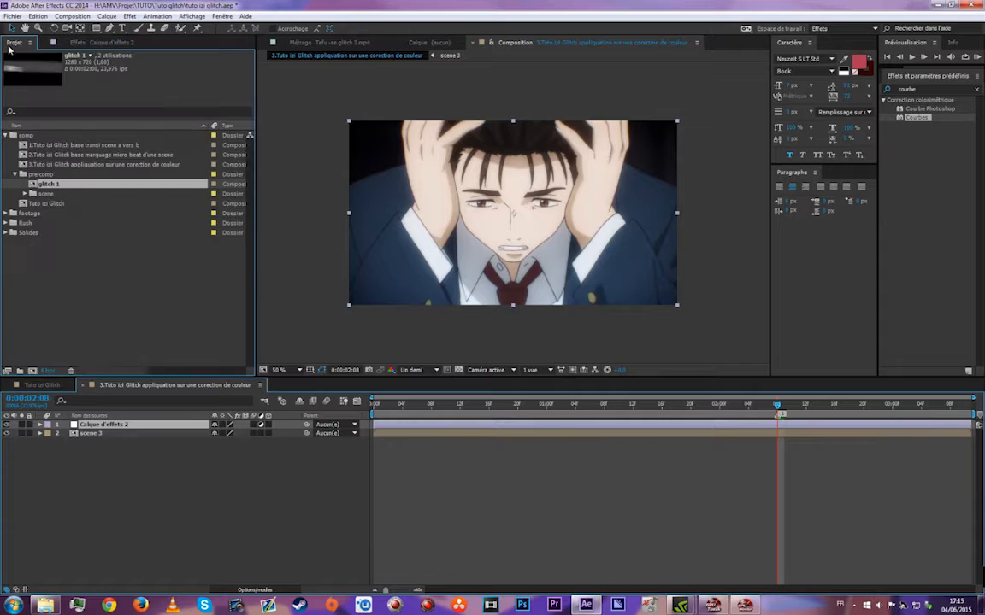
{"action": "left_click_drag", "start_coordinate": [48, 185], "coordinate": [569, 425]}
{"action": "left_click_drag", "start_coordinate": [662, 428], "coordinate": [706, 428]}
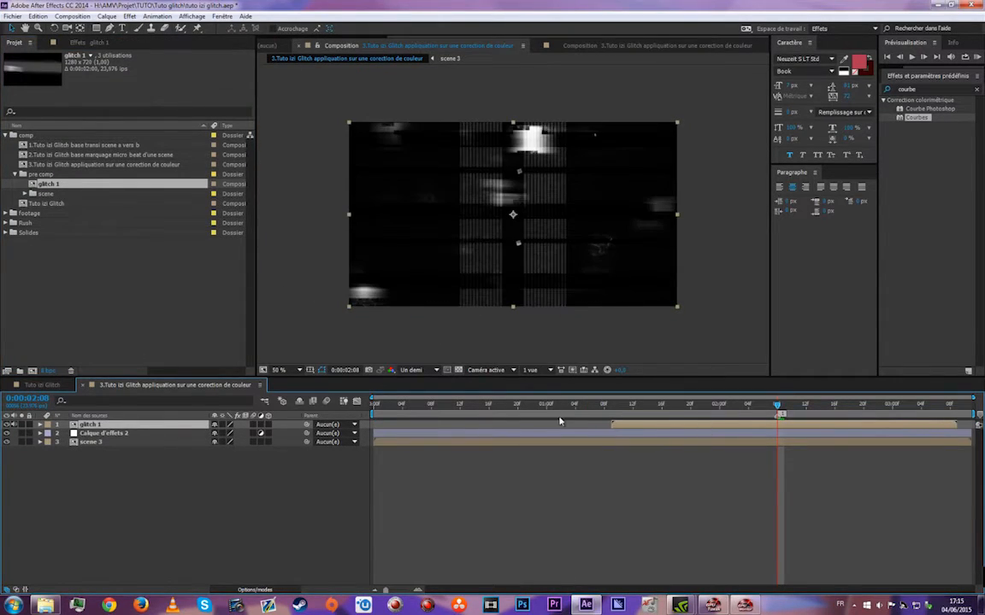
{"action": "left_click", "coordinate": [7, 424]}
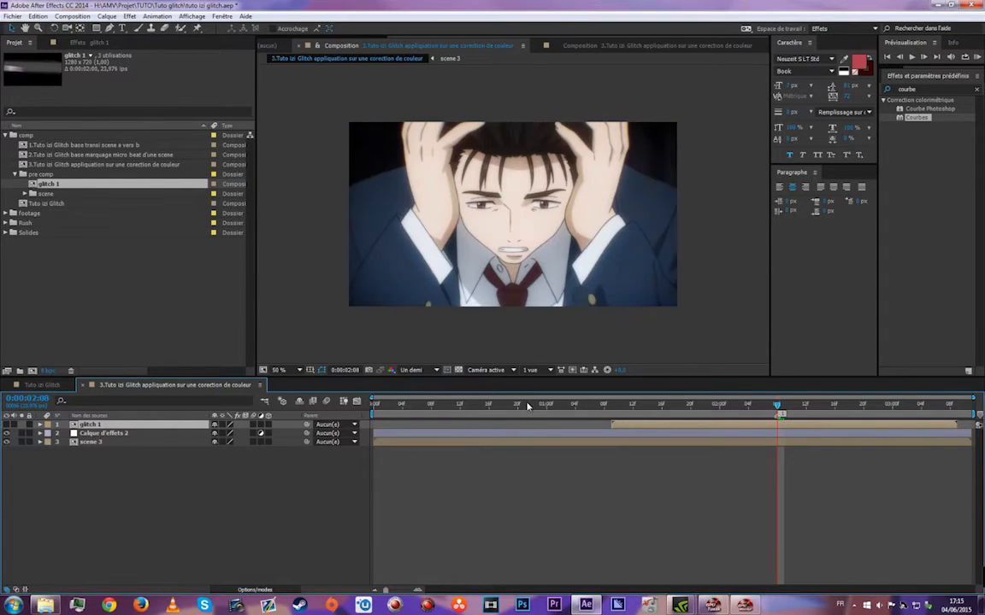
- Apply the Magic Bullet Looks effect to the adjustment layer and open its look editor
{"action": "left_click", "coordinate": [782, 433]}
{"action": "left_click", "coordinate": [907, 89]}
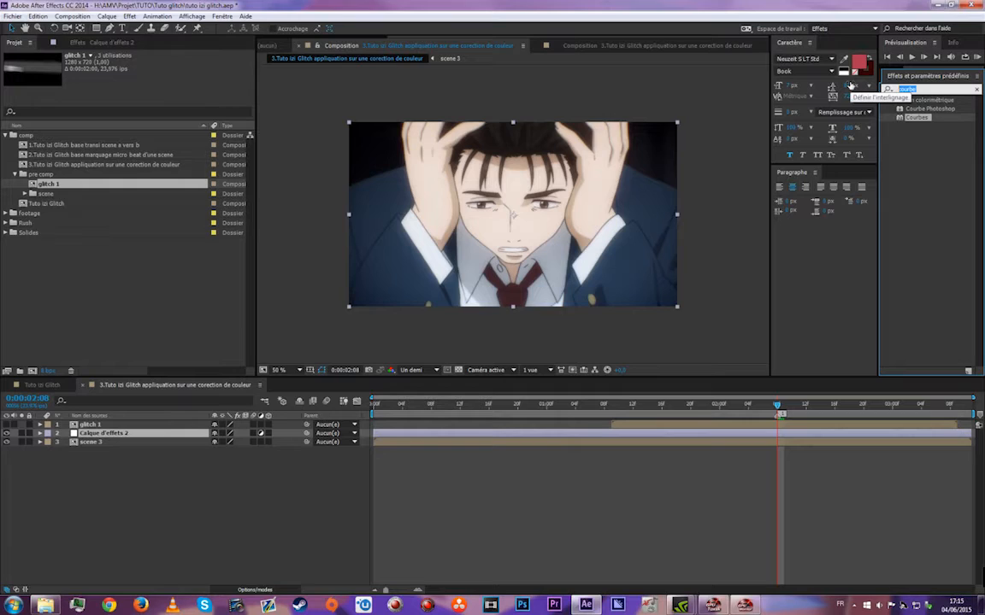
{"action": "type", "text": "look"}
{"action": "left_click_drag", "start_coordinate": [910, 109], "coordinate": [770, 431]}
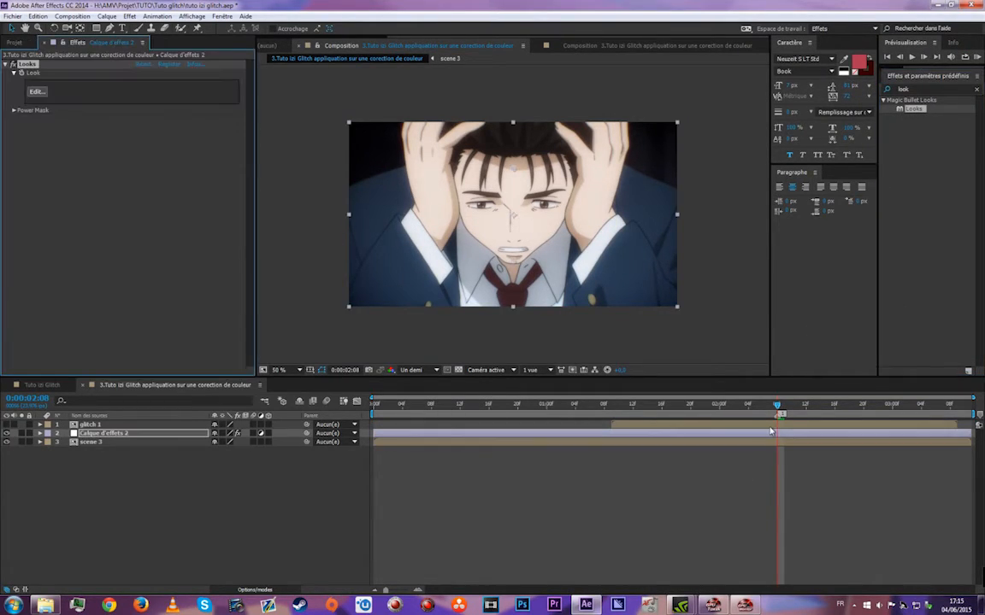
{"action": "left_click", "coordinate": [36, 91]}
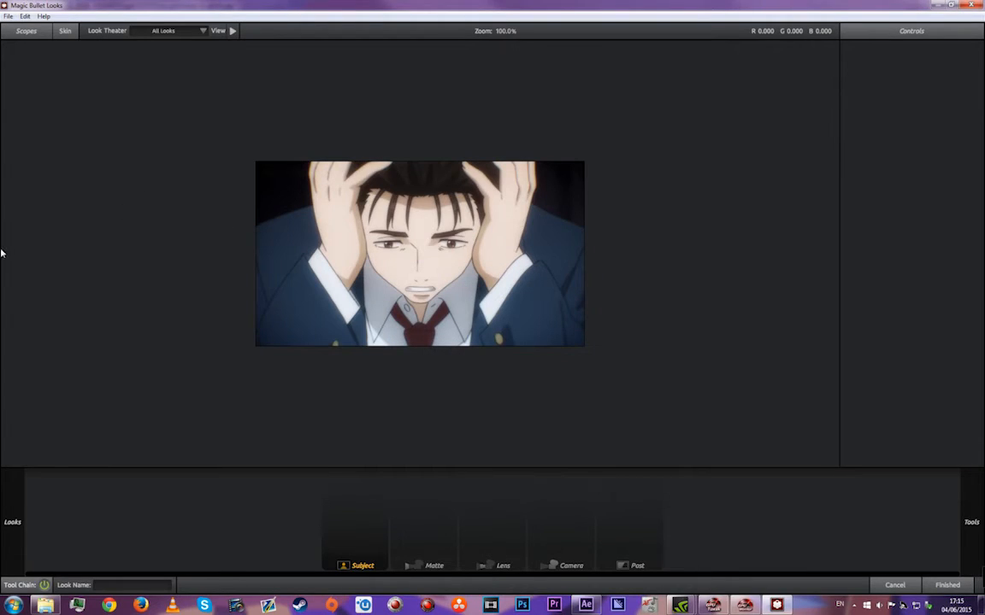
- Browse the preset looks and apply one with a warm yellow grade to the adjustment layer
{"action": "mouse_move", "coordinate": [2, 253]}
{"action": "scroll", "coordinate": [106, 275], "scroll_direction": "down", "scroll_amount": 10}
{"action": "scroll", "coordinate": [105, 275], "scroll_direction": "down", "scroll_amount": 10}
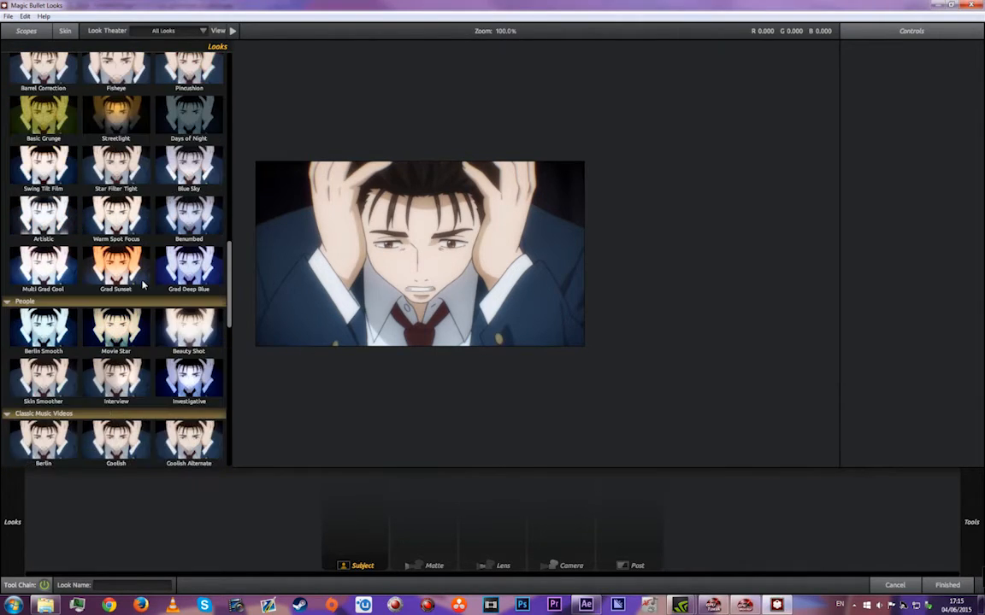
{"action": "scroll", "coordinate": [143, 284], "scroll_direction": "down", "scroll_amount": 10}
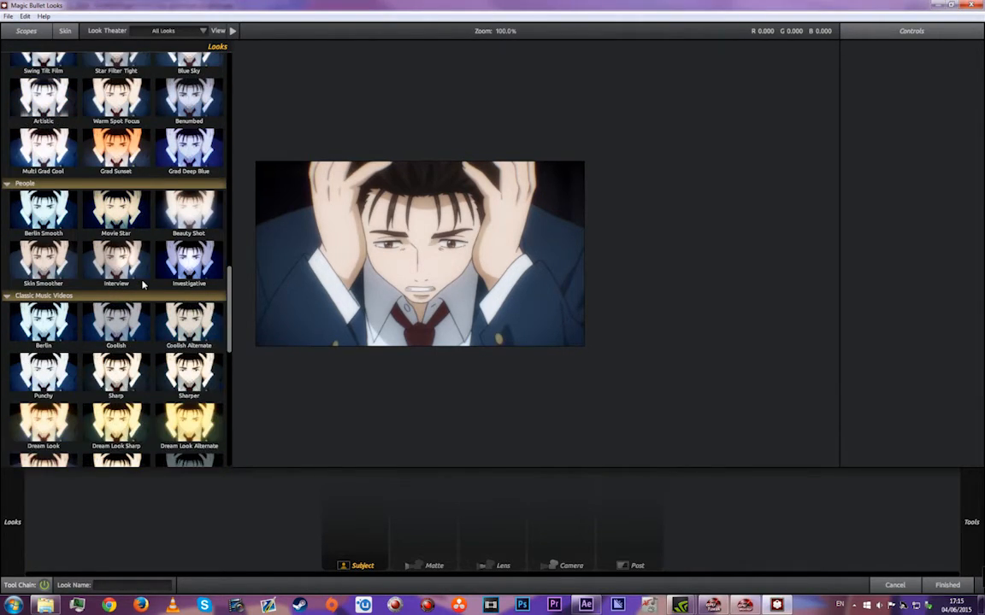
{"action": "scroll", "coordinate": [143, 285], "scroll_direction": "down", "scroll_amount": 2}
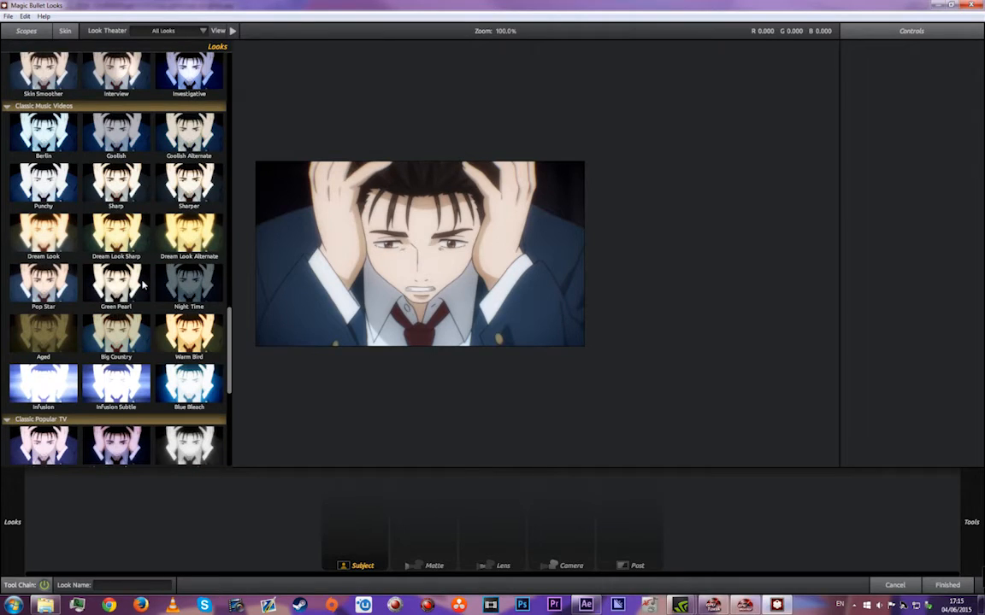
{"action": "scroll", "coordinate": [143, 288], "scroll_direction": "down", "scroll_amount": 7}
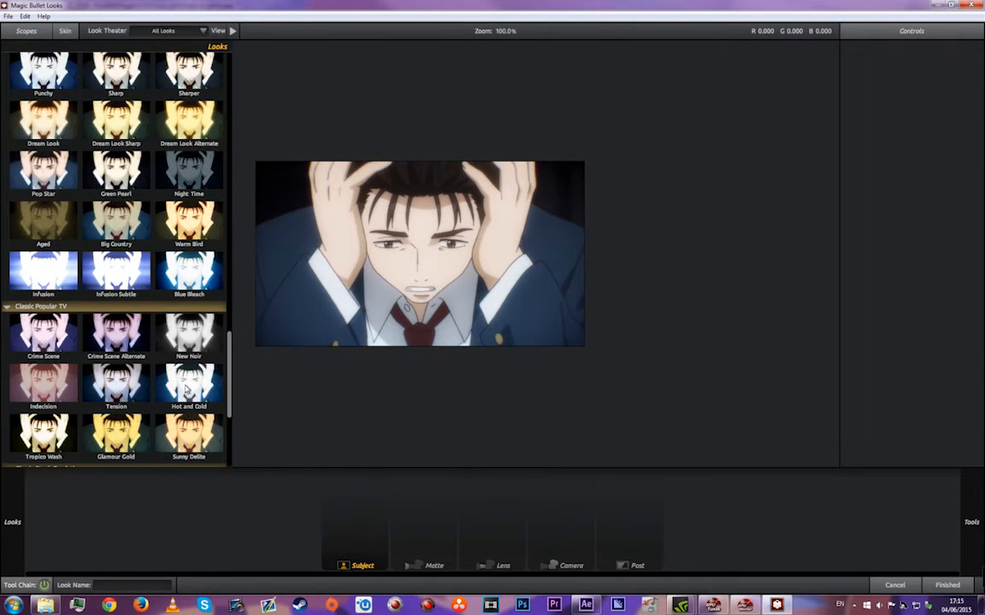
{"action": "left_click", "coordinate": [117, 376]}
{"action": "left_click", "coordinate": [950, 588]}
- Set the track matte of the adjustment layer to Luminance glitch 1 and preview the glitched colour correction
{"action": "left_click", "coordinate": [752, 433]}
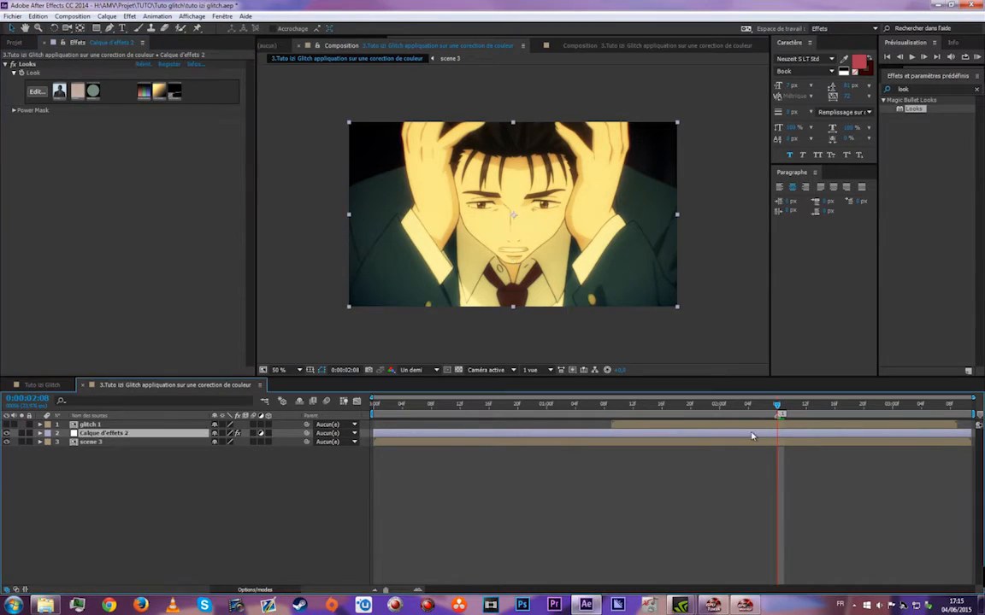
{"action": "left_click", "coordinate": [294, 586]}
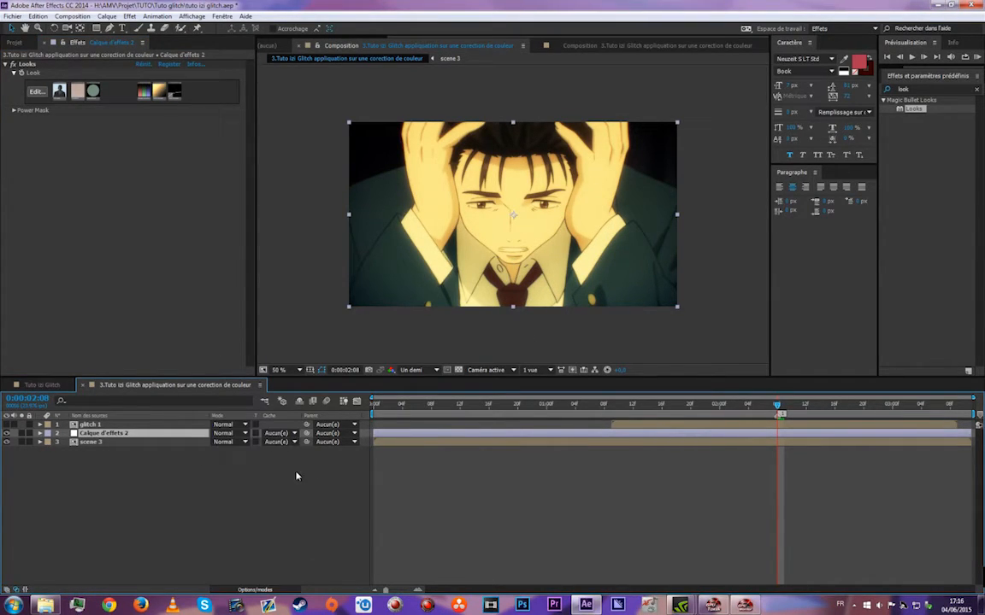
{"action": "left_click", "coordinate": [285, 434]}
{"action": "left_click", "coordinate": [323, 486]}
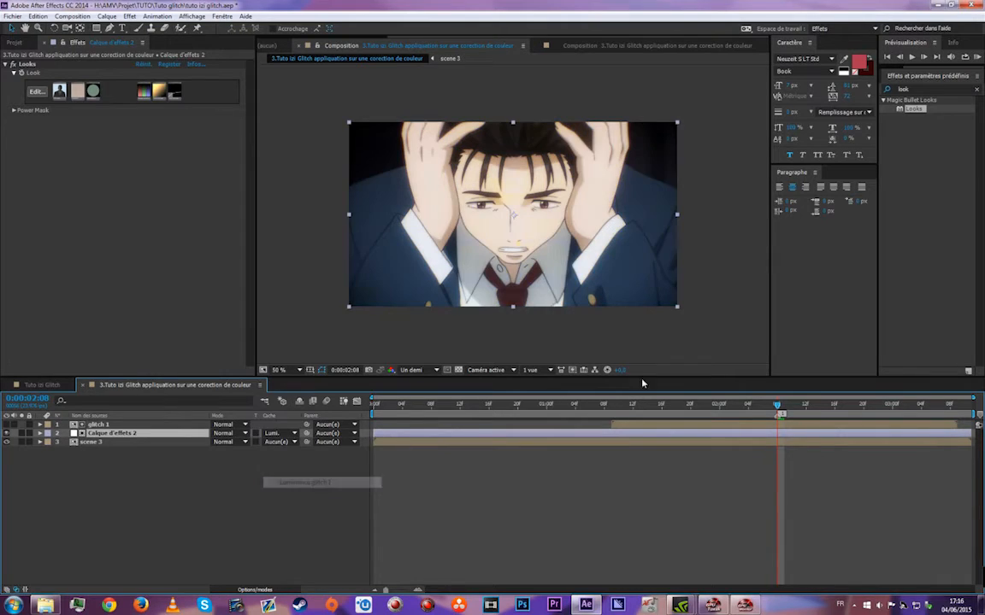
{"action": "key", "text": "KP_0"}
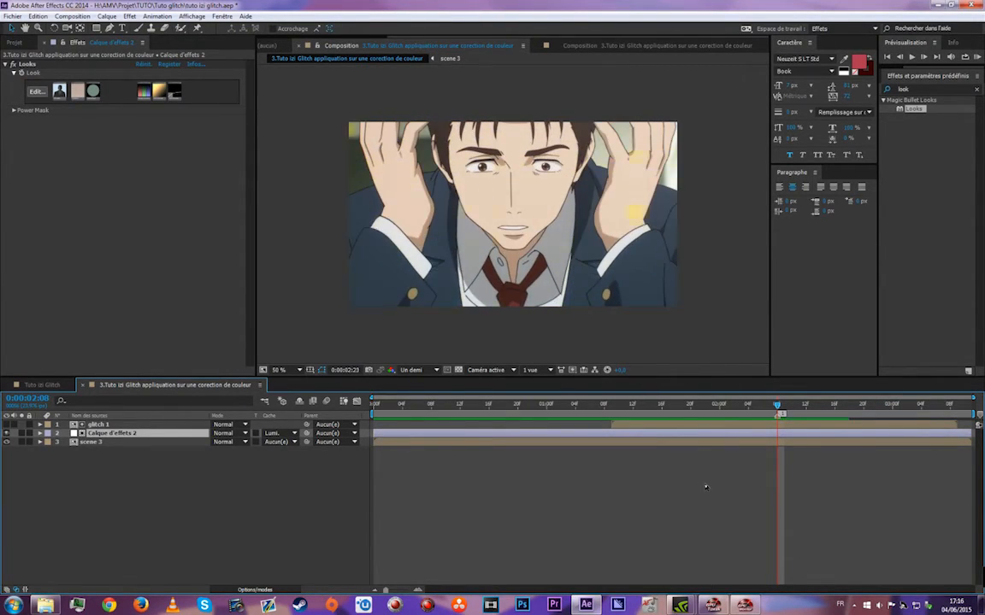
- Preview the glitched colour correction and trim the adjustment layer from the start of glitch 1 to 0:00:02:16
{"action": "key", "text": "space"}
{"action": "key", "text": "space"}
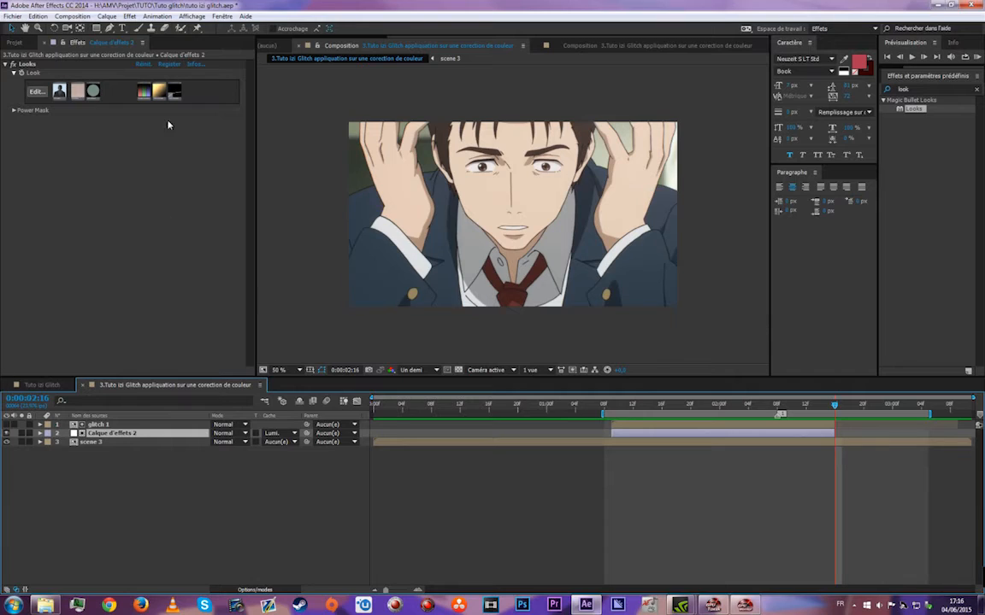
- Review the glitch 1 matte and the scene 2 glitch layer in the micro beat composition, and return to the colour correction composition
{"action": "left_click", "coordinate": [17, 43]}
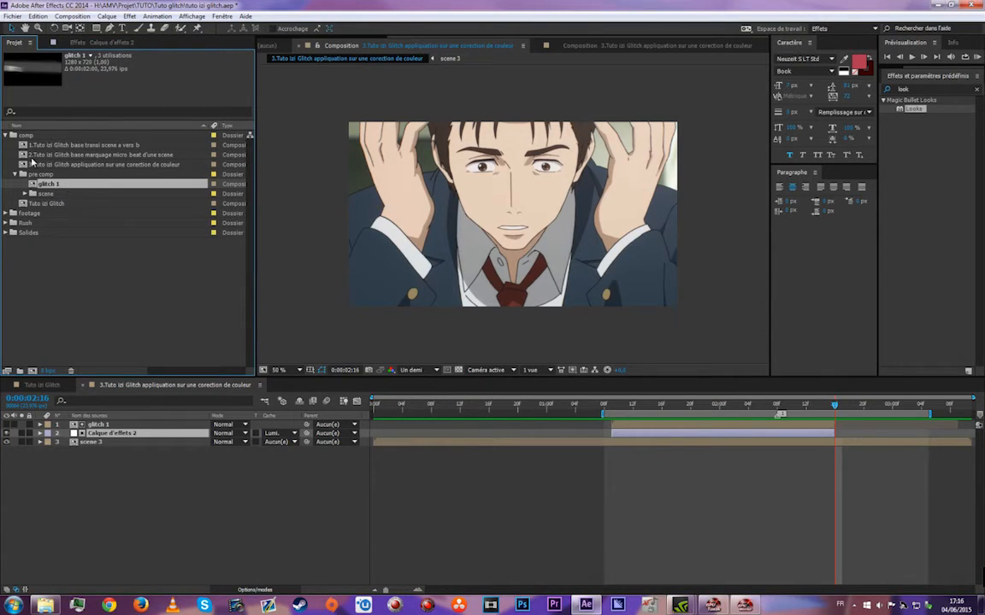
{"action": "double_click", "coordinate": [51, 155]}
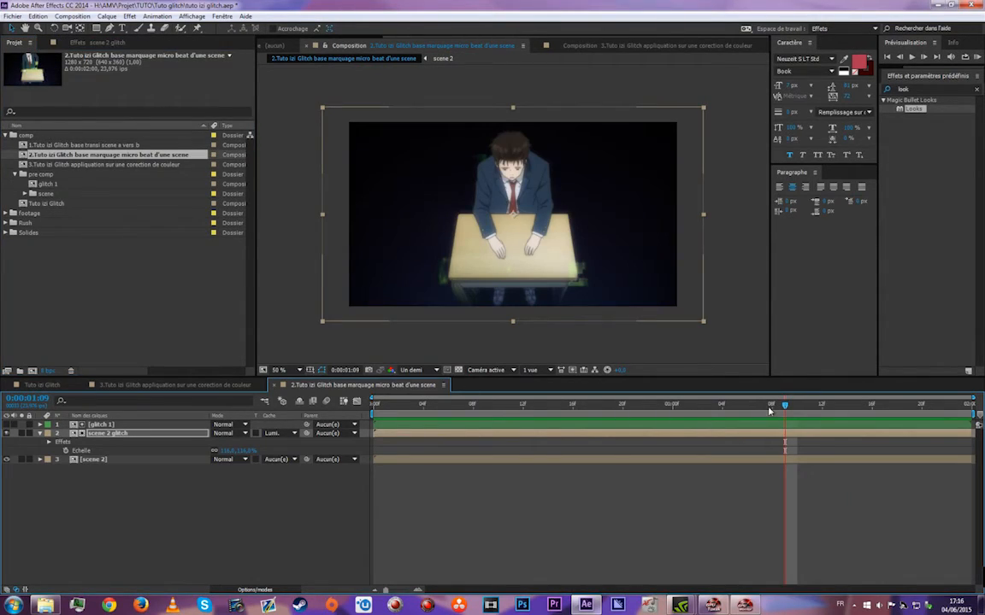
{"action": "left_click_drag", "start_coordinate": [774, 405], "coordinate": [660, 405]}
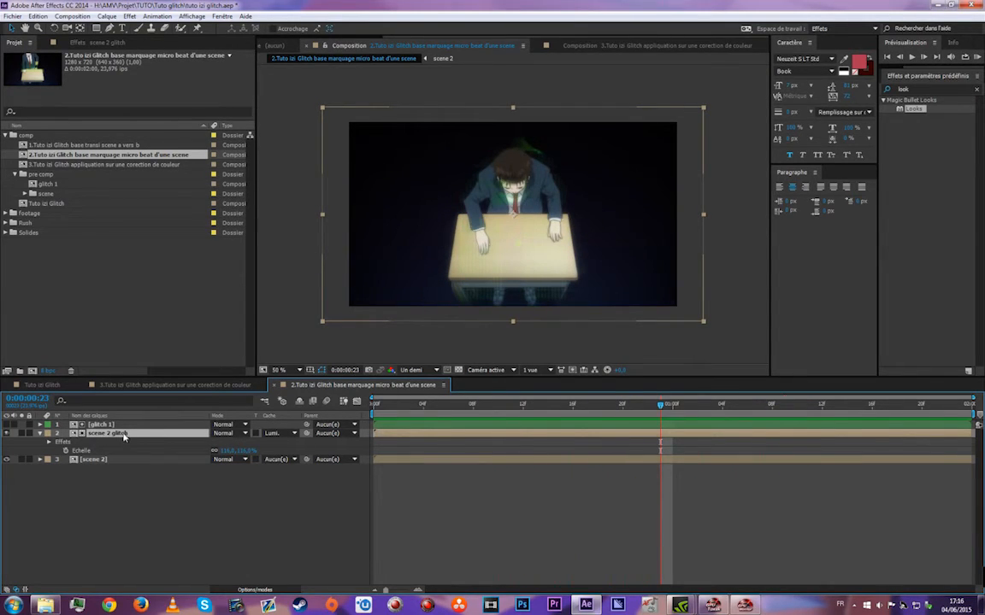
{"action": "double_click", "coordinate": [416, 424]}
{"action": "left_click", "coordinate": [396, 385]}
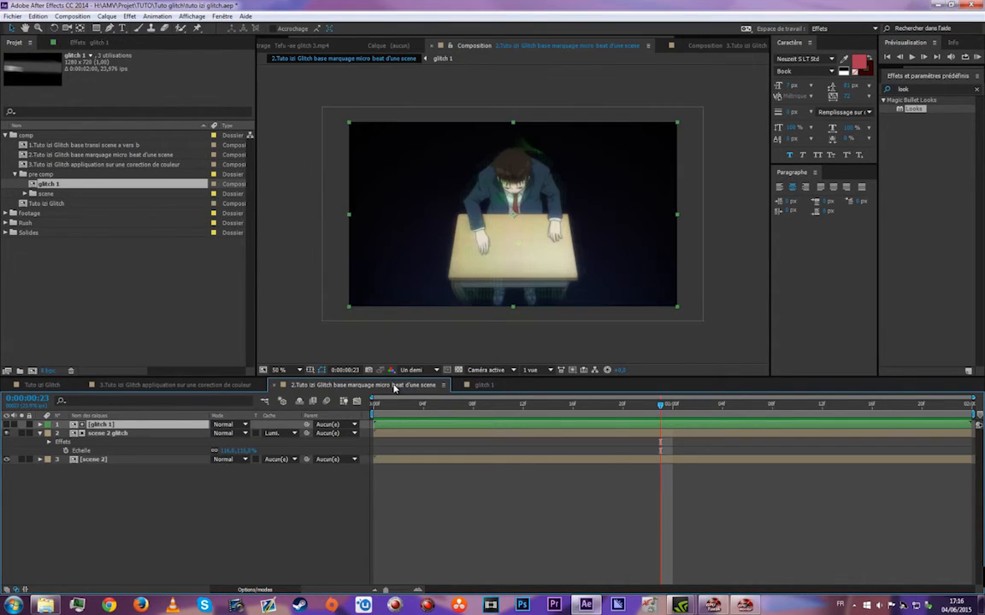
{"action": "left_click_drag", "start_coordinate": [660, 405], "coordinate": [732, 411]}
{"action": "left_click", "coordinate": [175, 385]}
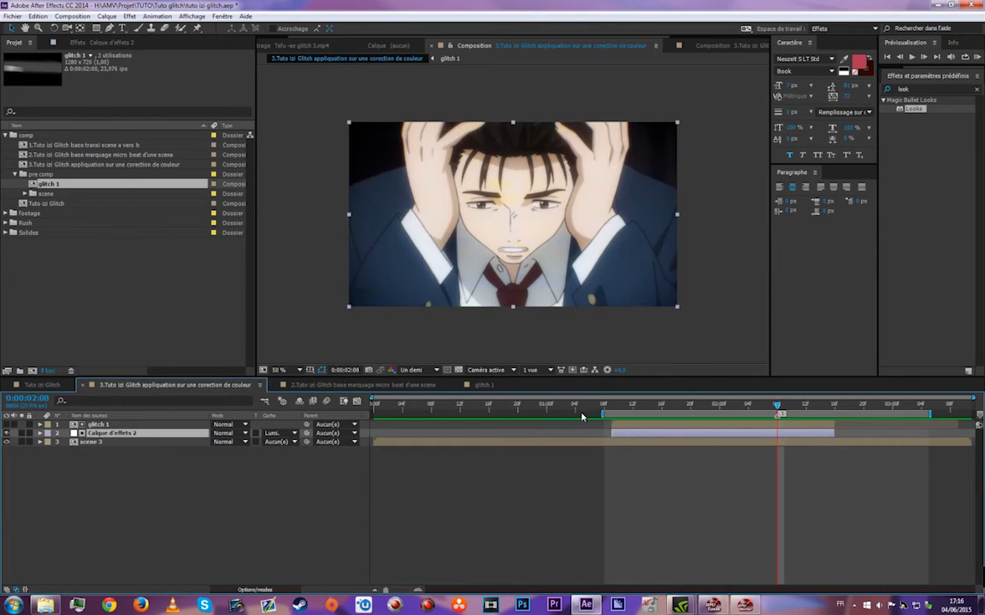
- Extend the adjustment layer past glitch 1 to the end of the composition and set glitch 1's label colour to dark green
{"action": "left_click_drag", "start_coordinate": [714, 404], "coordinate": [746, 428]}
{"action": "left_click", "coordinate": [720, 426]}
{"action": "left_click_drag", "start_coordinate": [809, 407], "coordinate": [676, 407]}
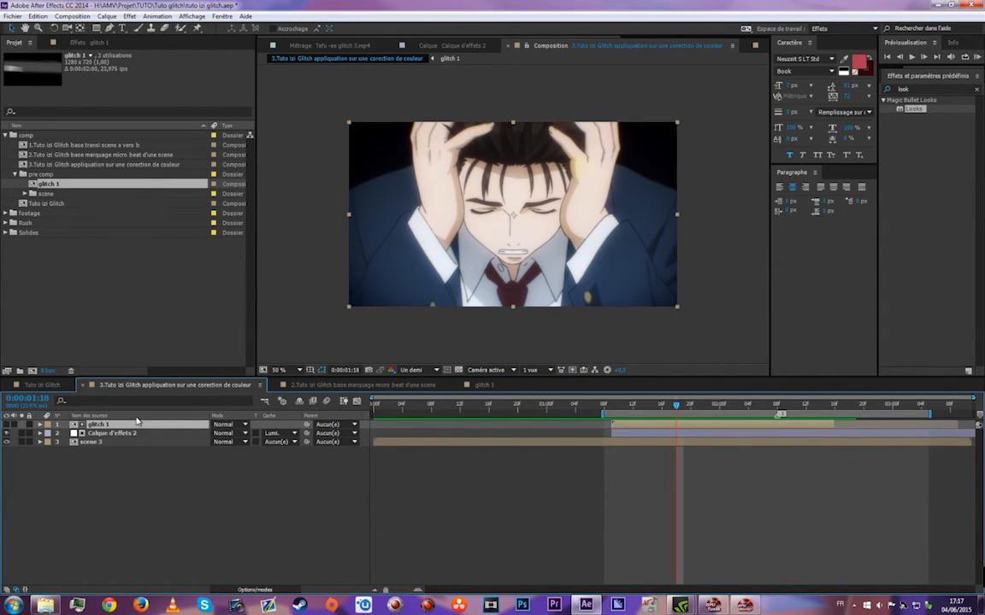
{"action": "left_click", "coordinate": [47, 426]}
{"action": "left_click", "coordinate": [57, 403]}
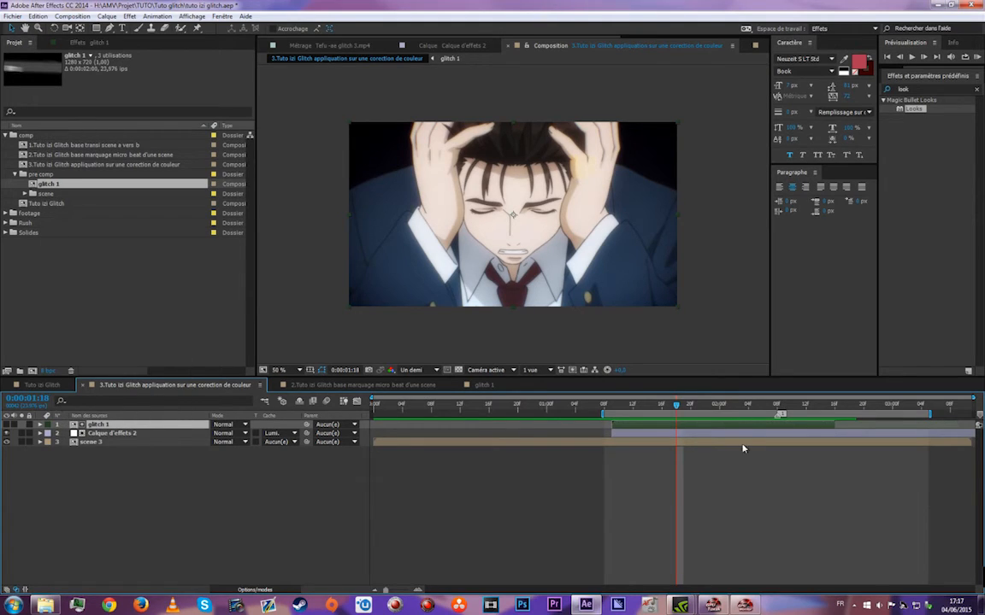
- Split the adjustment layer at 0:00:02:16, where glitch 1 ends
{"action": "left_click", "coordinate": [843, 407]}
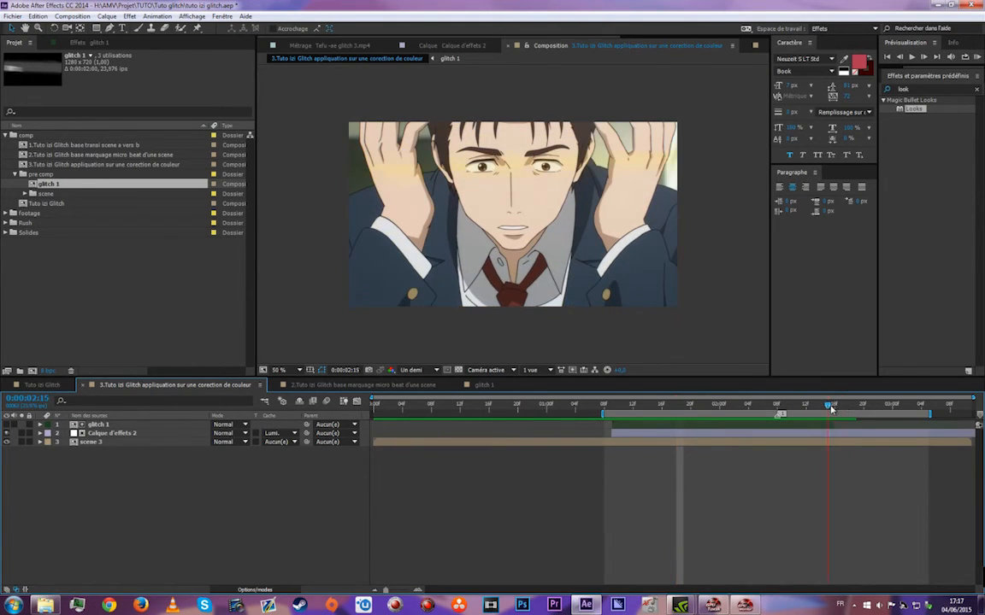
{"action": "left_click_drag", "start_coordinate": [831, 410], "coordinate": [836, 410]}
{"action": "left_click", "coordinate": [835, 436]}
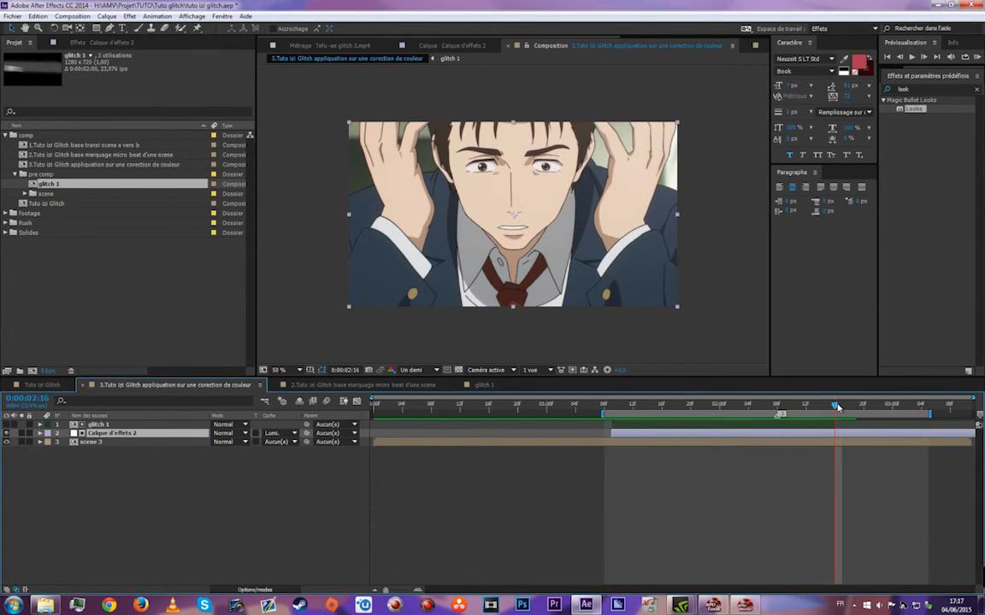
{"action": "left_click", "coordinate": [825, 424]}
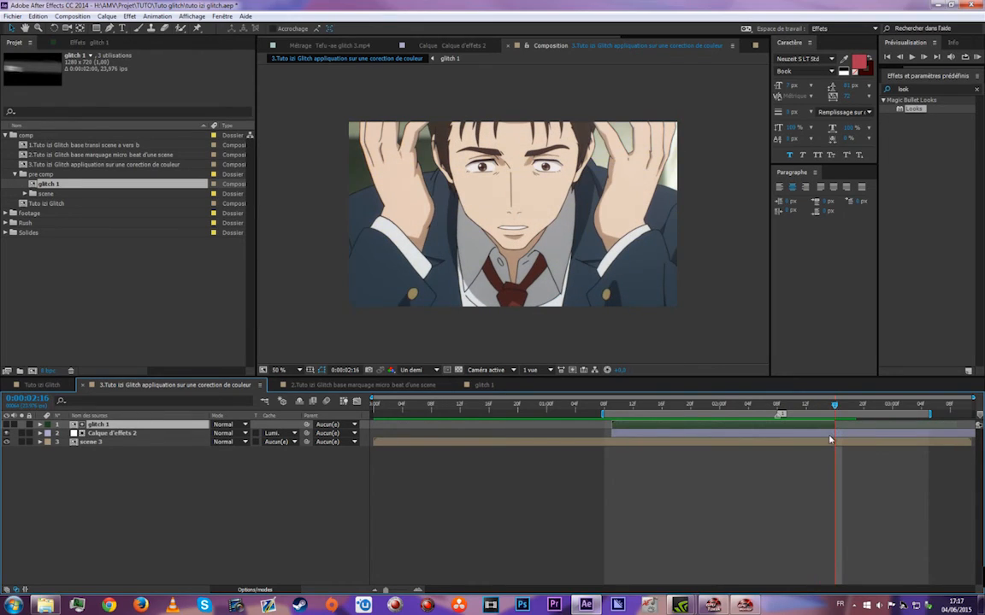
{"action": "key", "text": "ctrl+shift+d"}
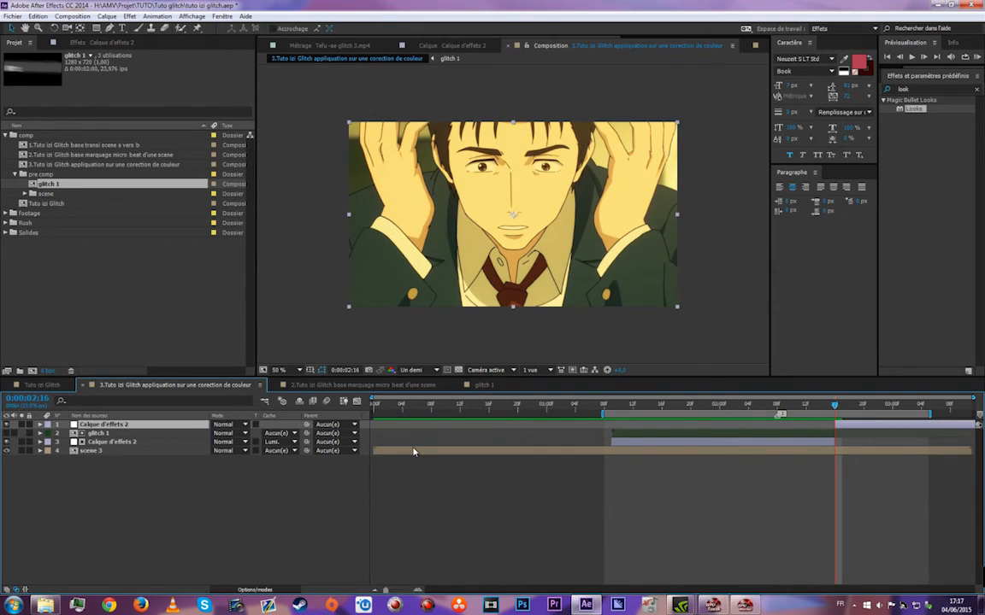
- Remove the track matte from the second part of the split adjustment layer, place it at the top of the stack and preview the result
{"action": "left_click_drag", "start_coordinate": [199, 425], "coordinate": [193, 462]}
{"action": "left_click", "coordinate": [275, 450]}
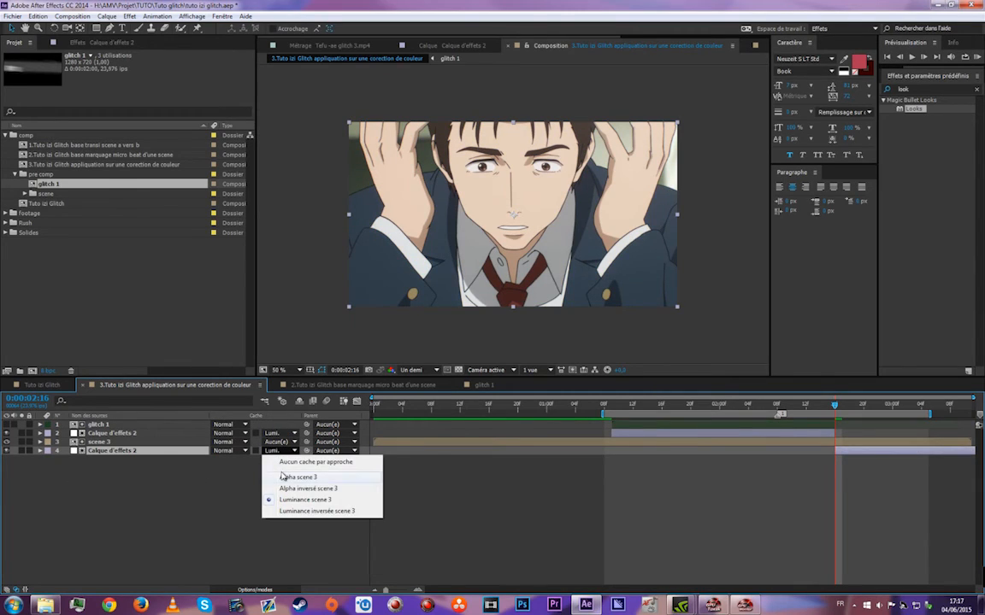
{"action": "left_click", "coordinate": [282, 462]}
{"action": "left_click_drag", "start_coordinate": [195, 454], "coordinate": [209, 423]}
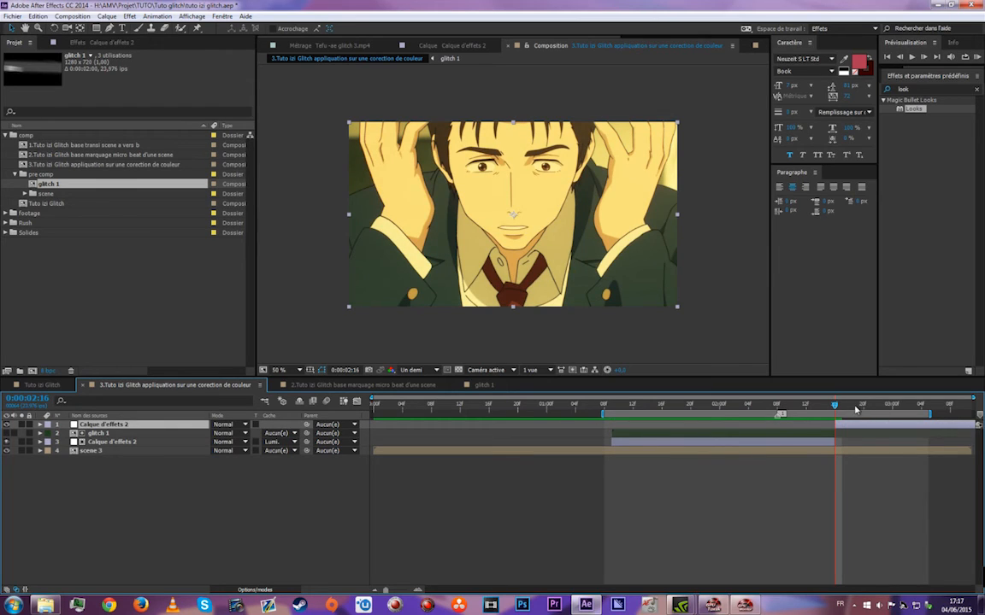
{"action": "key", "text": "KP_0"}
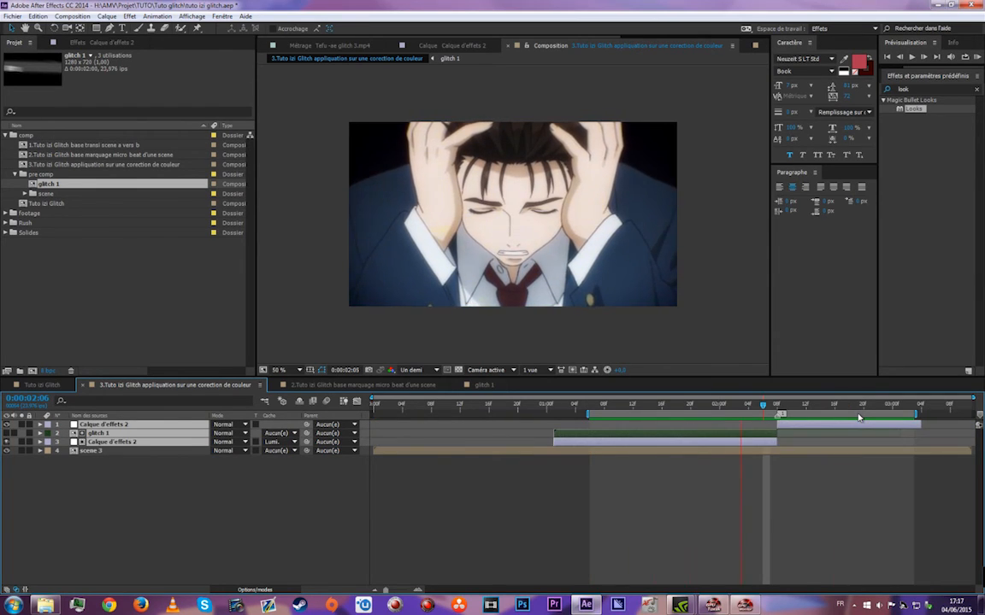